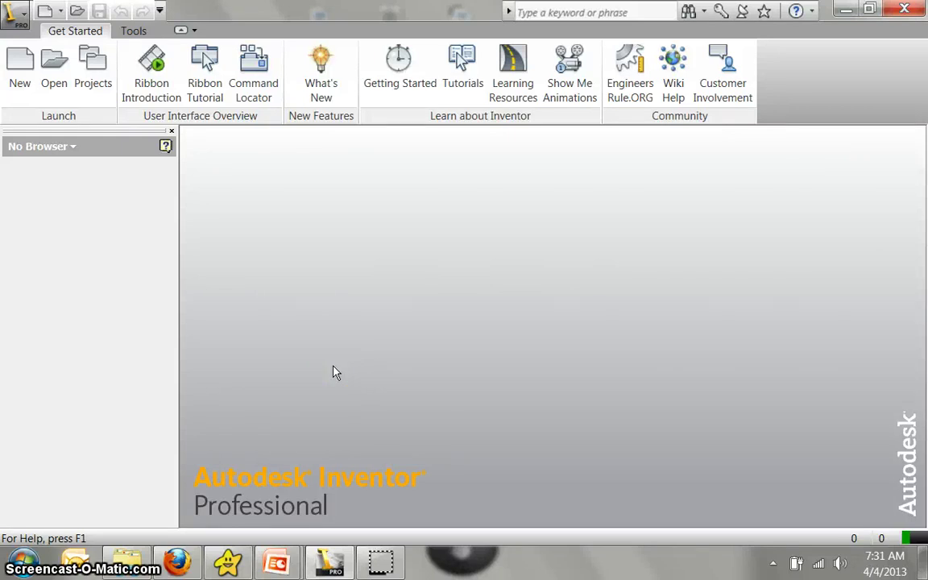
Step: Create a new assembly from the Standard.iam template
click(22, 69)
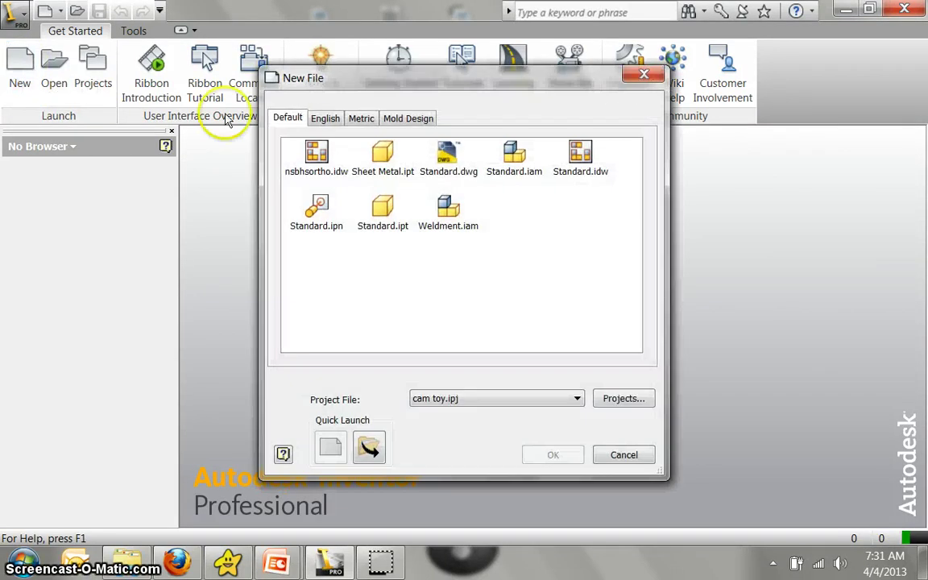
click(514, 159)
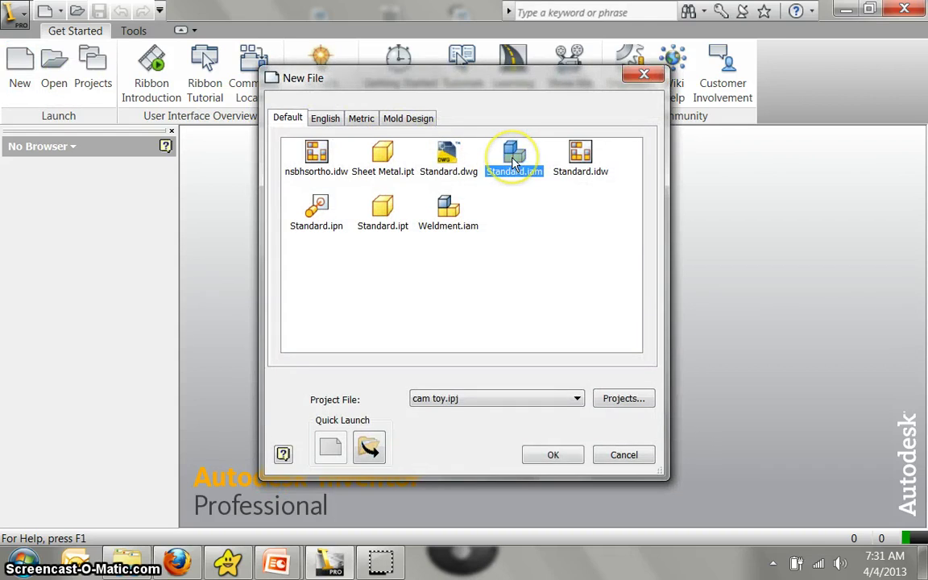
click(551, 456)
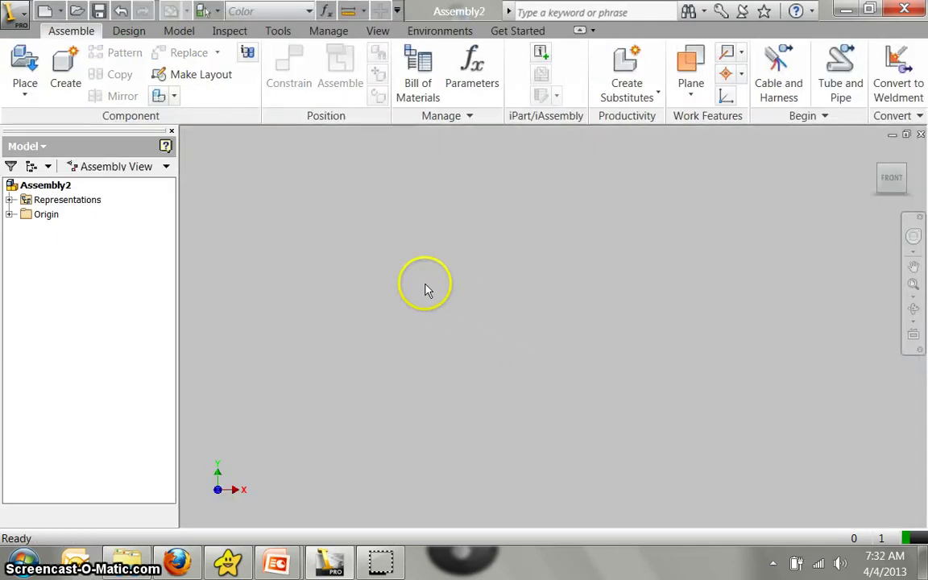
Step: Place one Plate3 component in the assembly
click(28, 62)
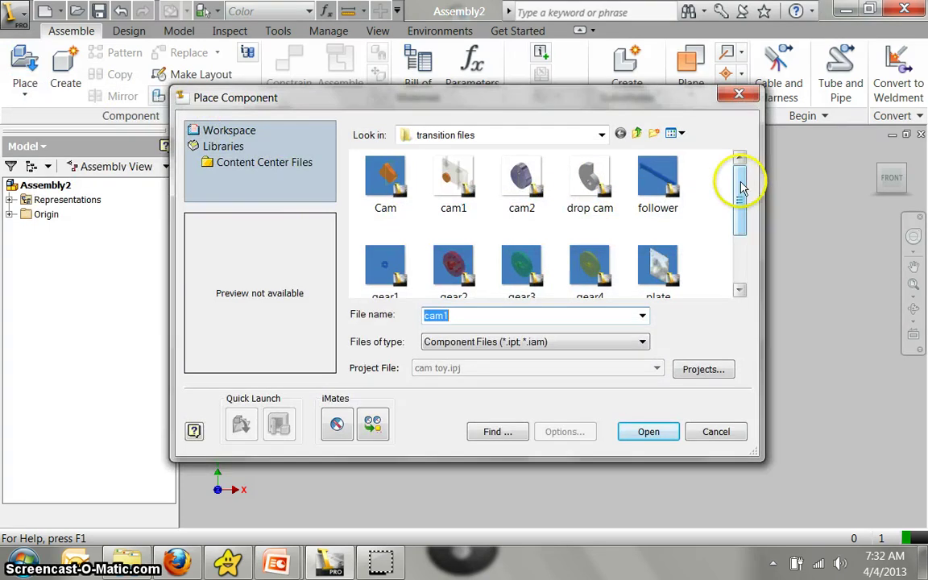
drag(742, 187, 742, 244)
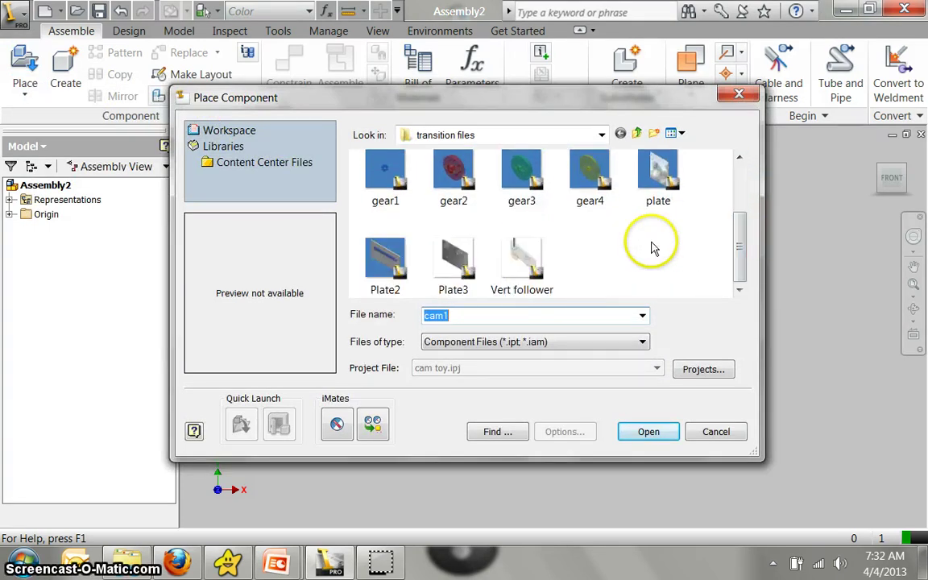
double_click(451, 264)
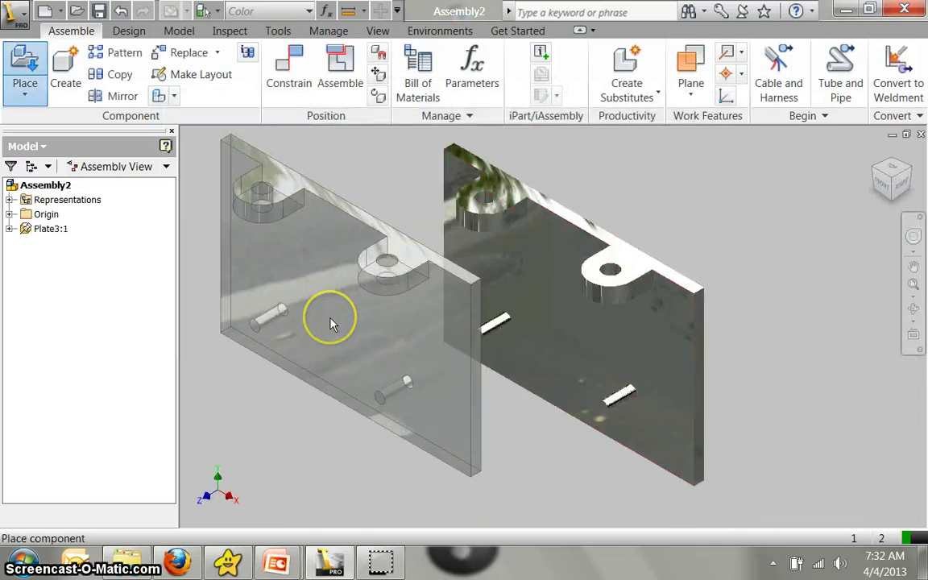
right_click(331, 321)
click(354, 328)
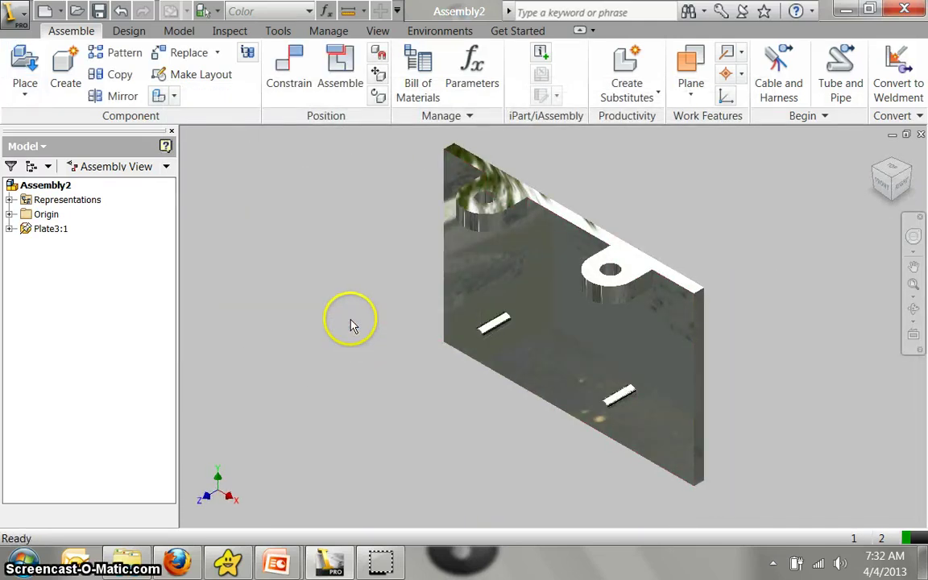
Step: Place two Vert follower rods, Vert follower:1 and :2
click(29, 65)
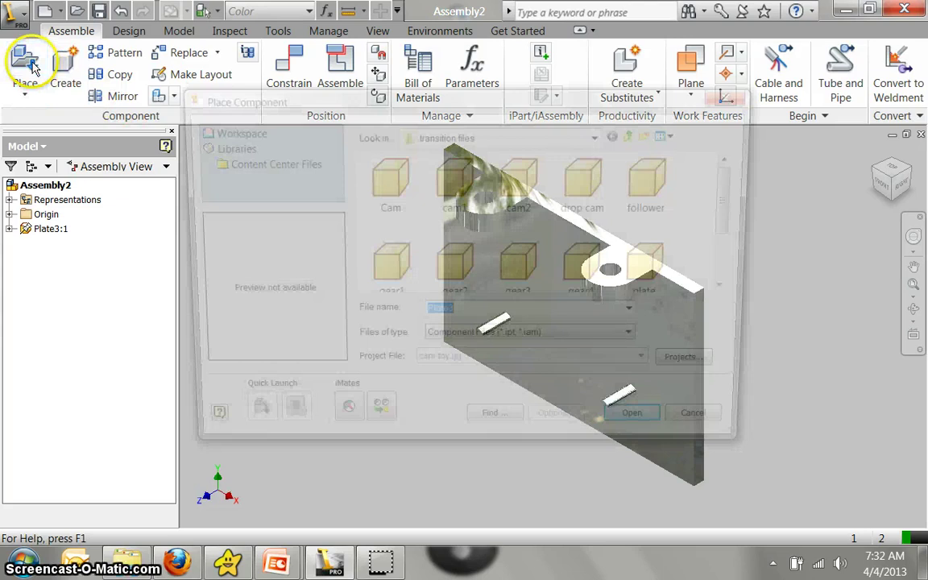
drag(736, 201, 737, 281)
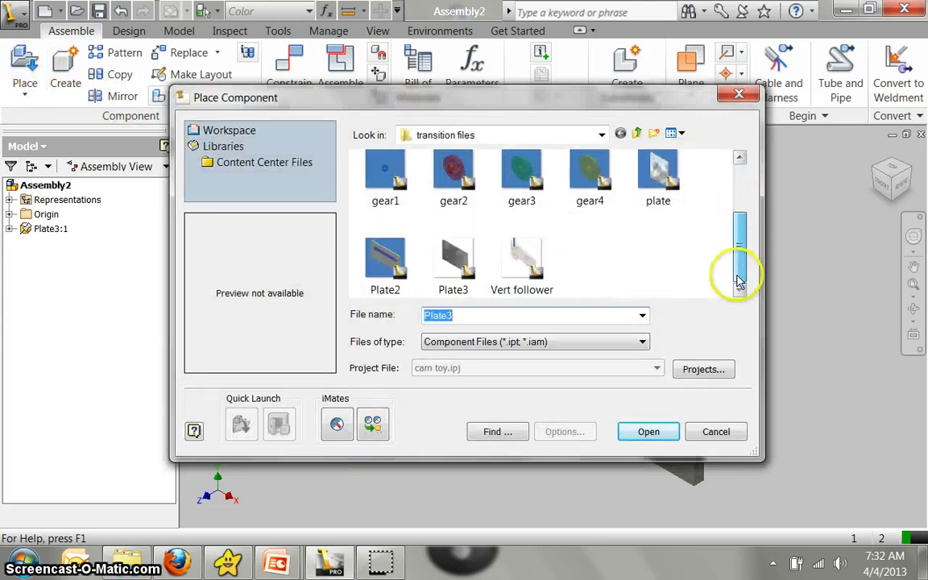
double_click(523, 264)
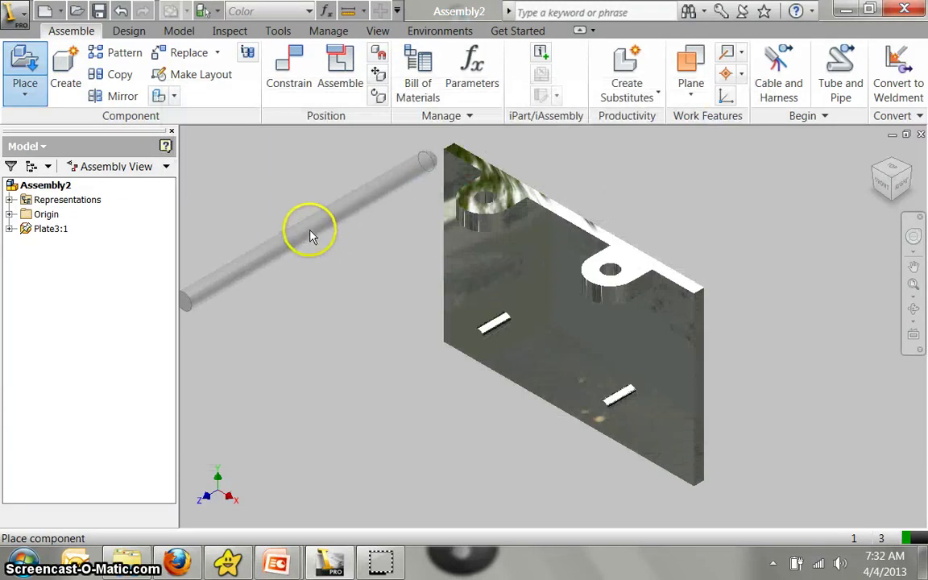
click(312, 234)
click(341, 264)
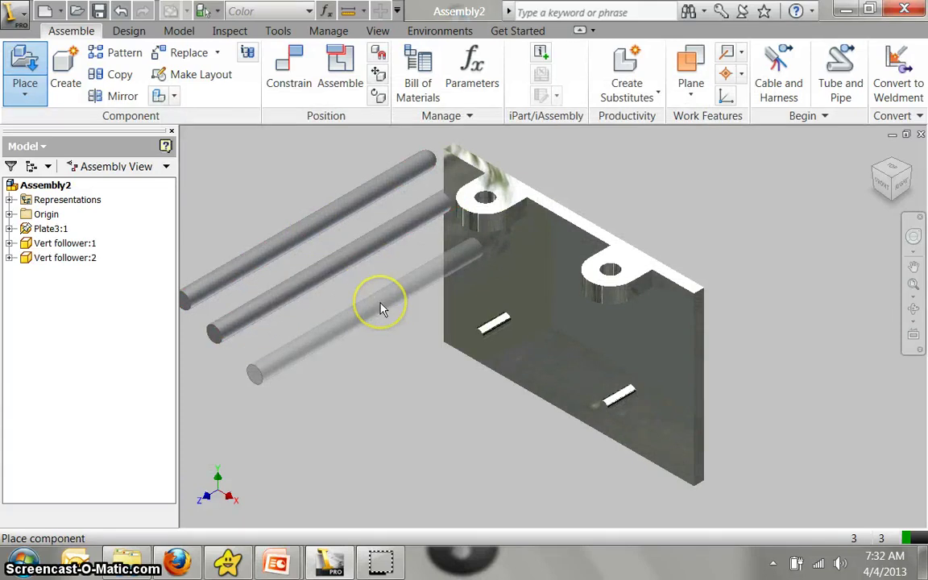
right_click(379, 308)
click(420, 314)
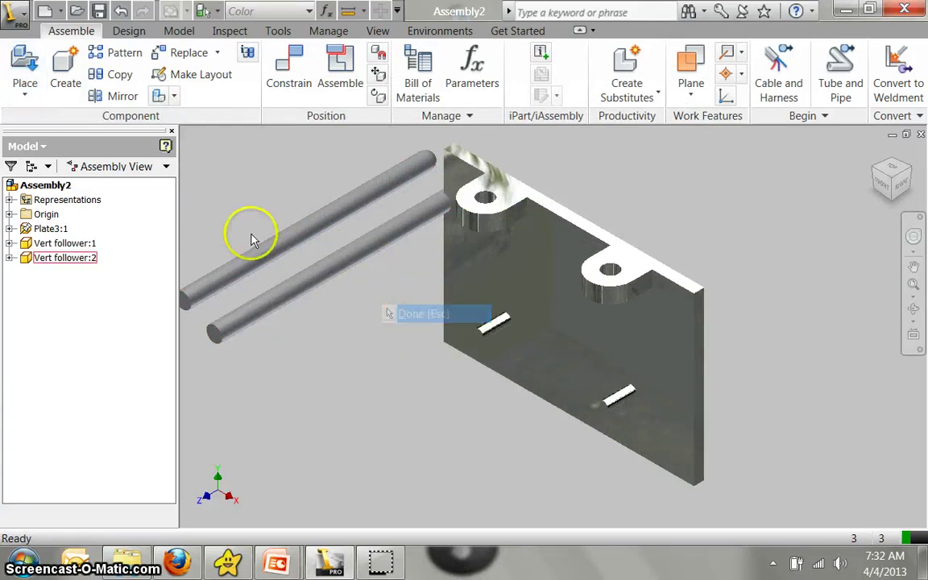
Step: Place one cam2 below the rods
click(25, 71)
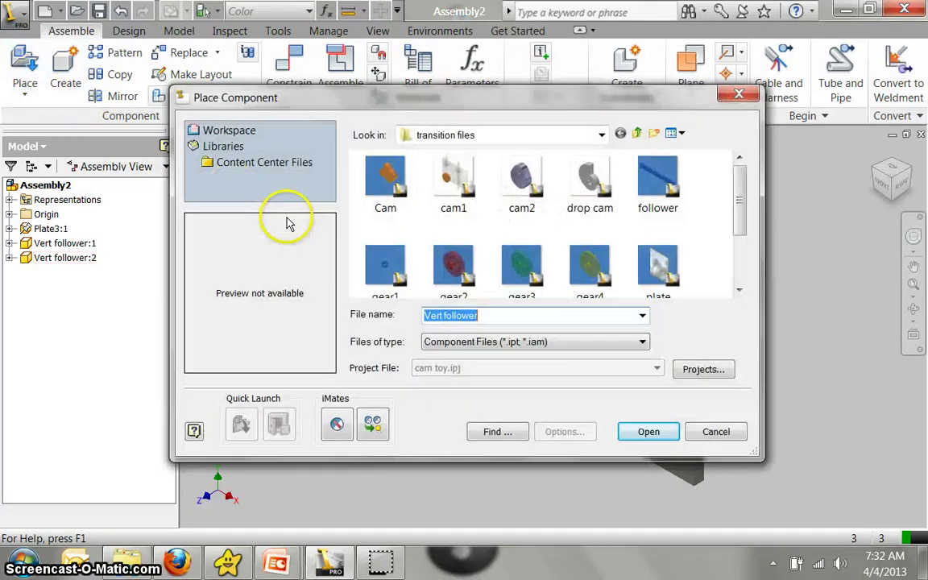
double_click(519, 188)
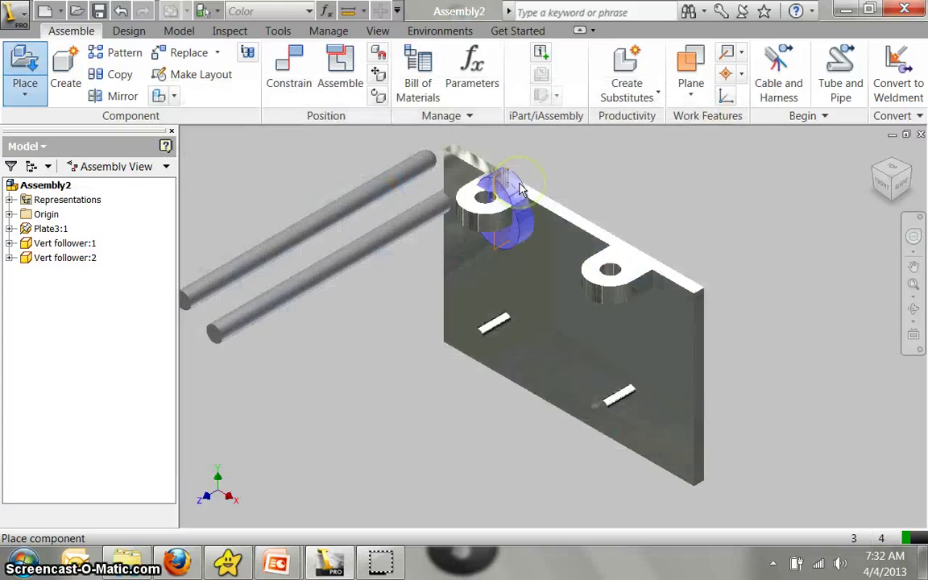
click(304, 393)
right_click(397, 392)
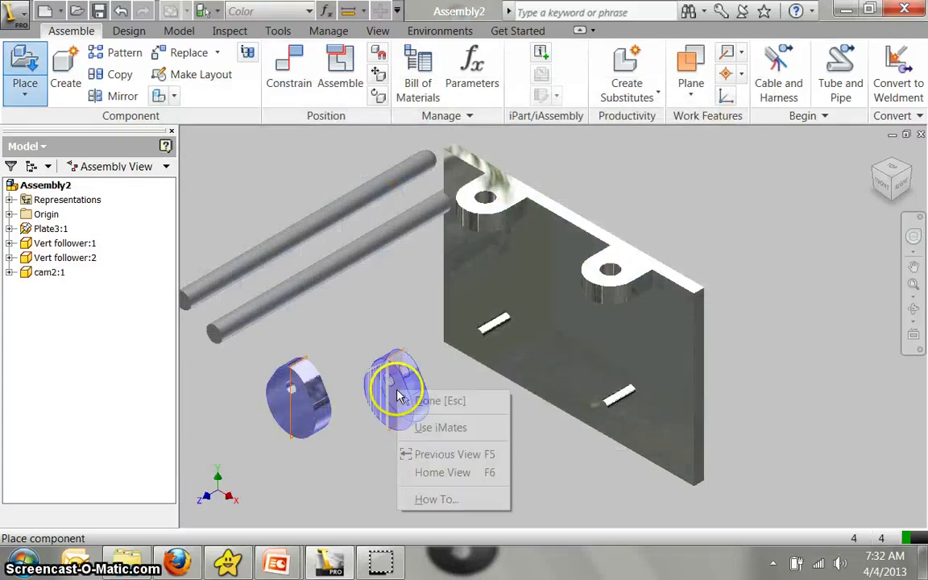
click(433, 401)
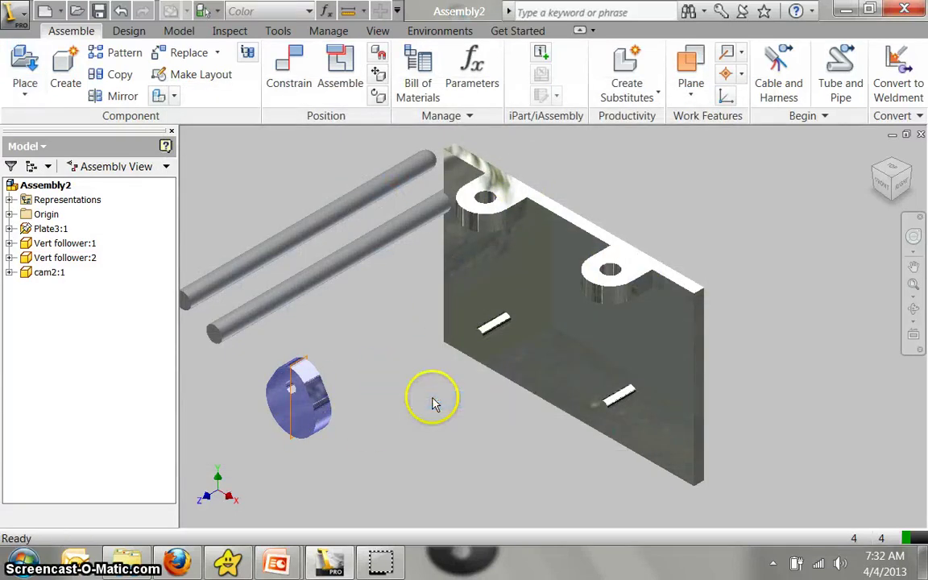
Step: Place one cam1 beside the plate
click(25, 64)
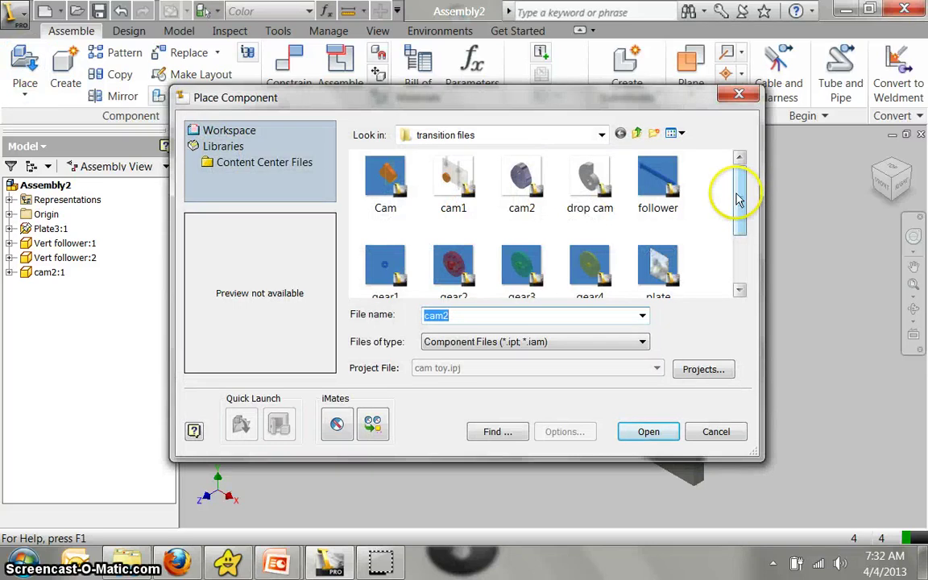
click(455, 177)
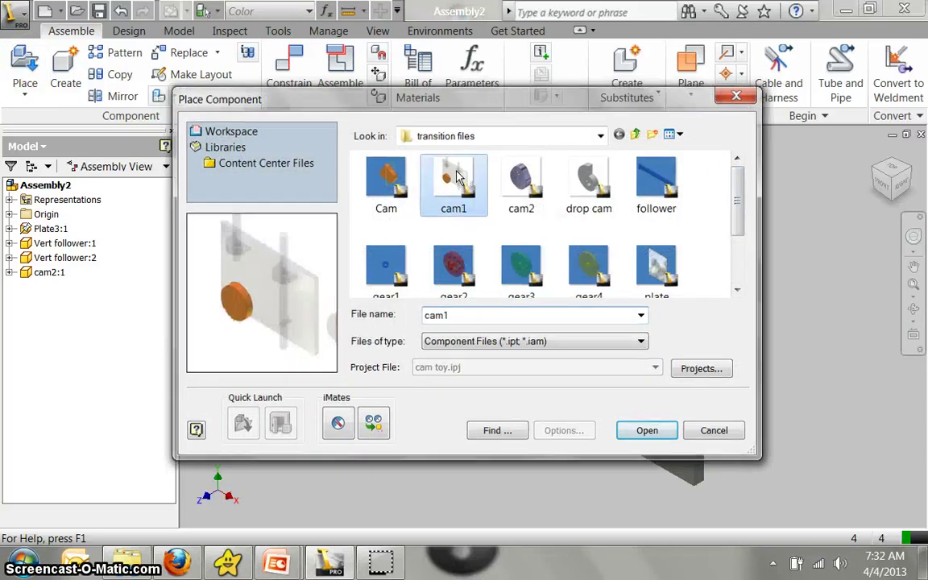
double_click(454, 177)
click(424, 437)
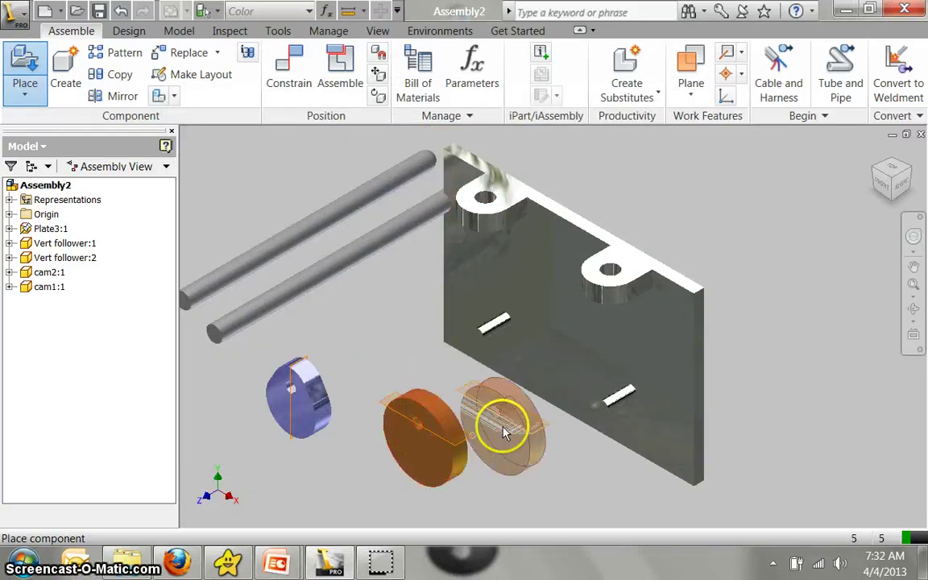
right_click(500, 427)
click(533, 318)
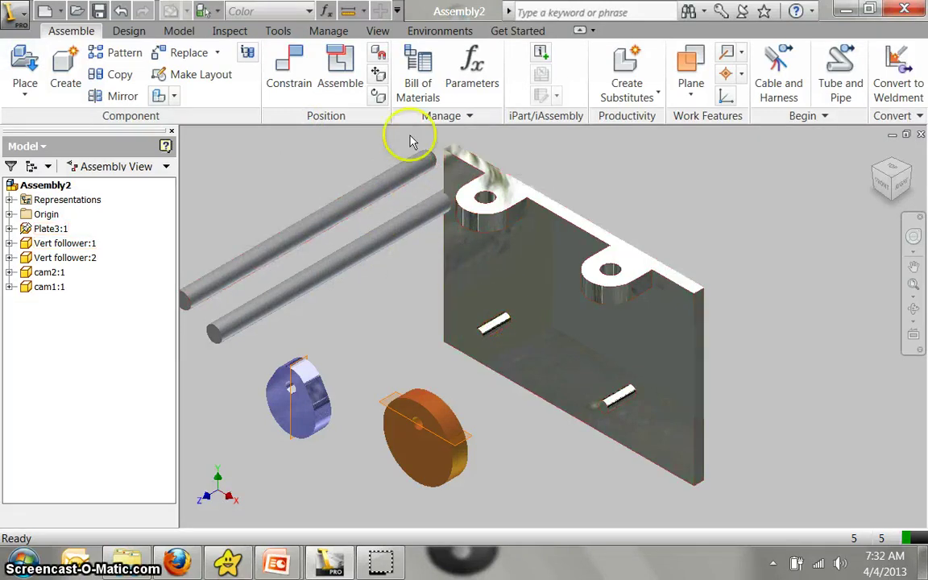
Step: Rotate the upper follower rod toward vertical
click(337, 201)
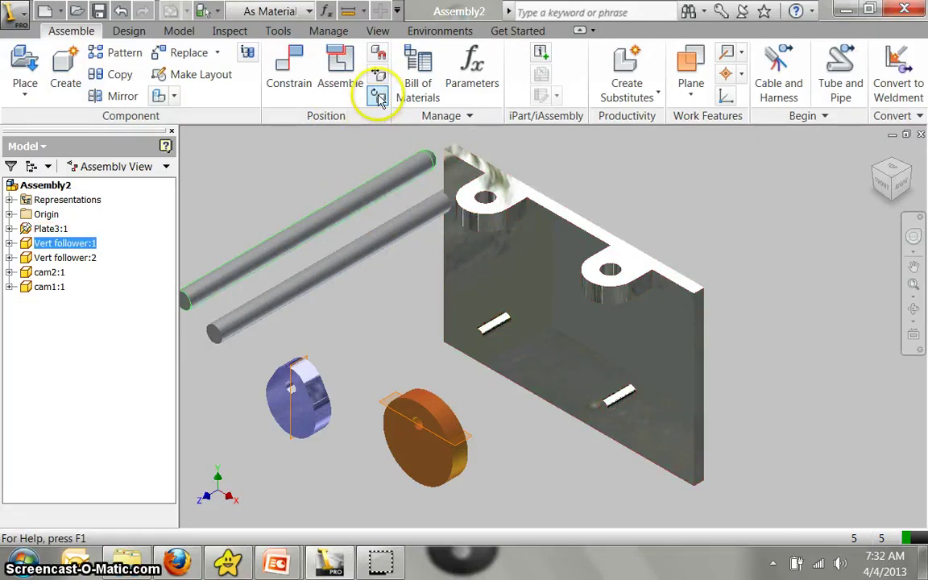
click(377, 96)
drag(298, 224, 336, 161)
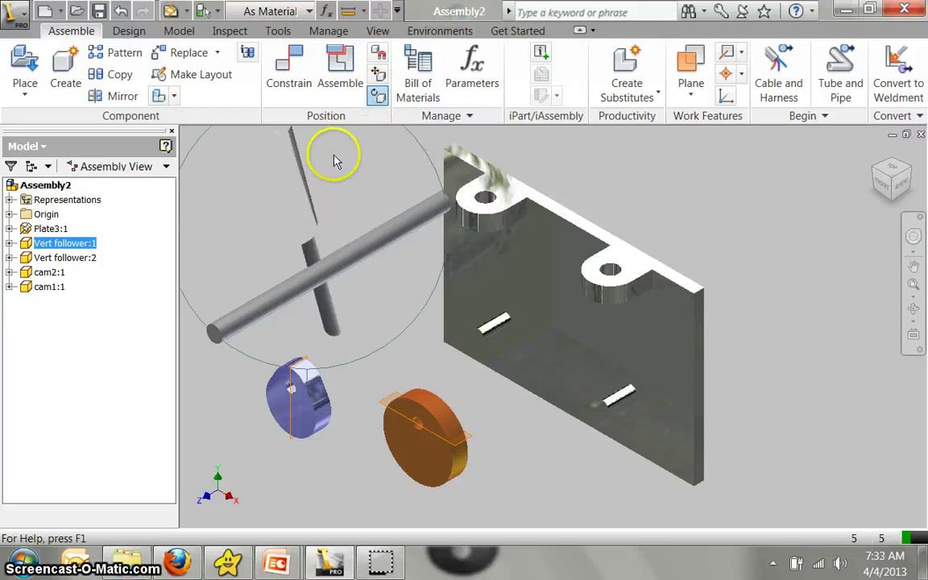
right_click(423, 214)
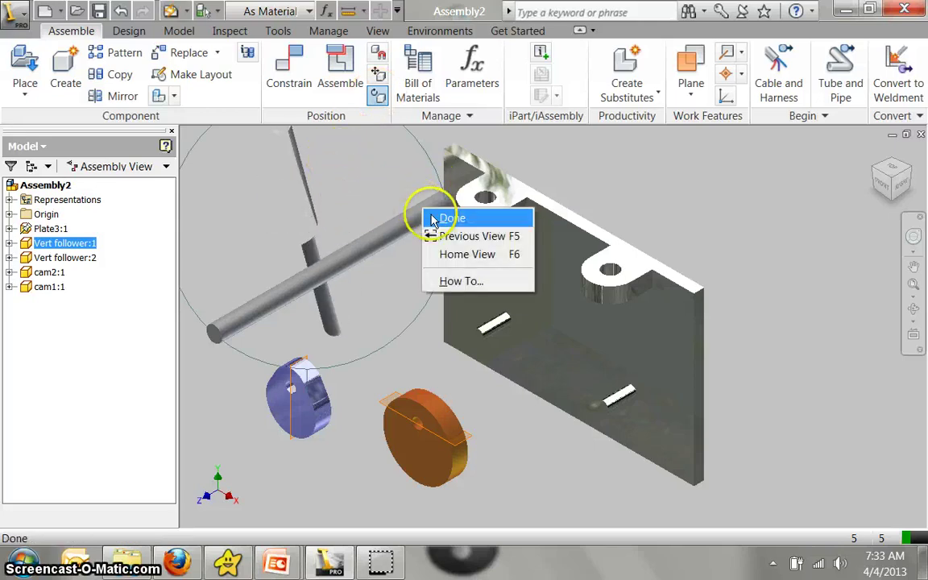
click(428, 214)
Step: Rotate the second follower rod until it stands nearly vertical
click(378, 96)
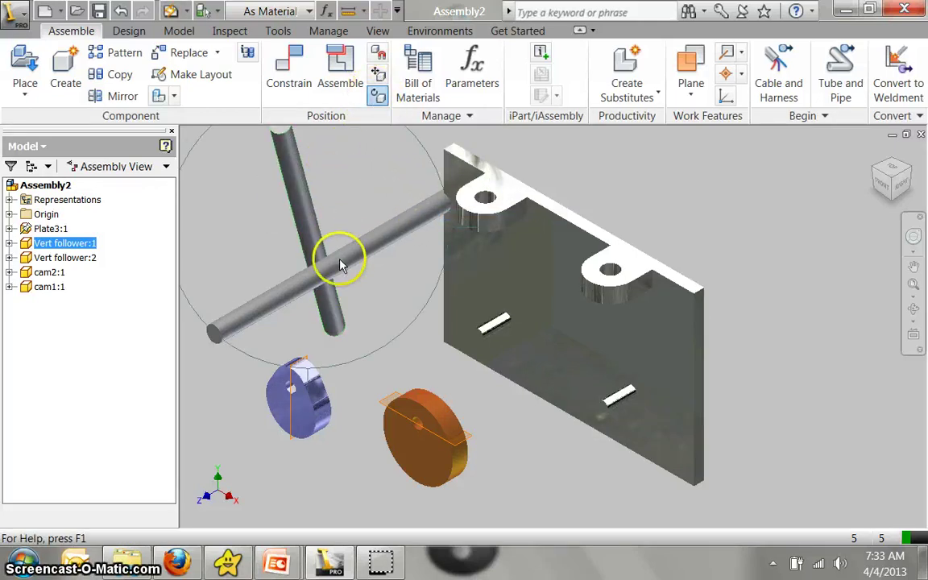
click(334, 257)
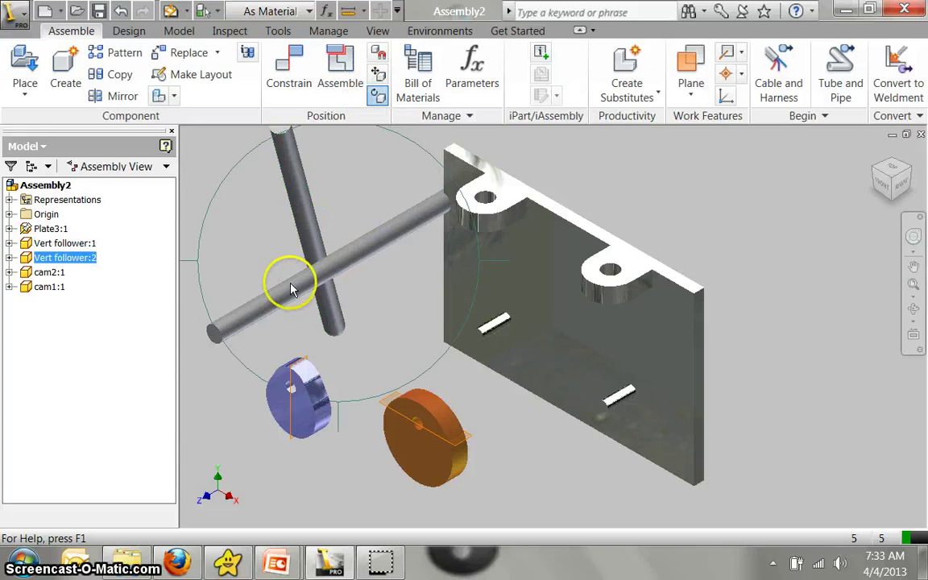
drag(290, 275, 344, 219)
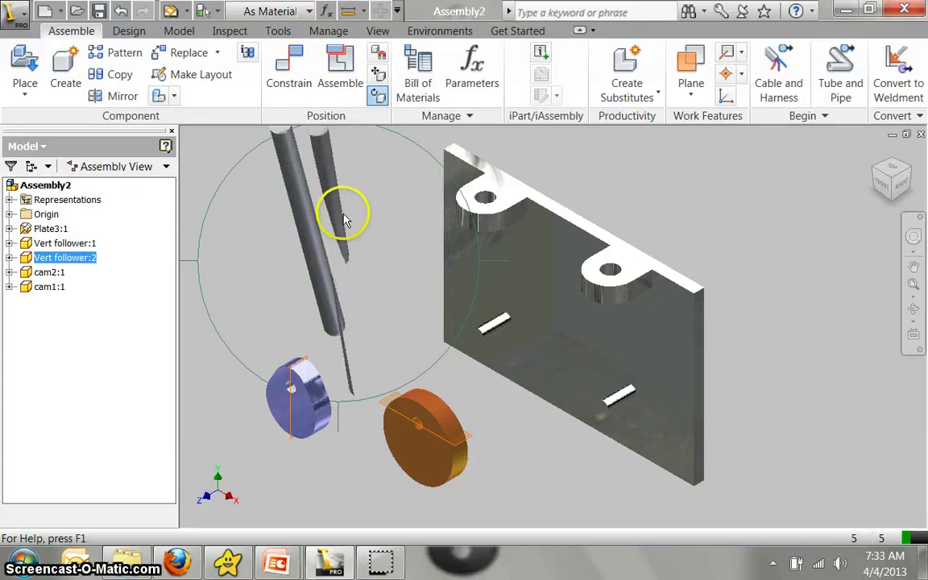
right_click(642, 187)
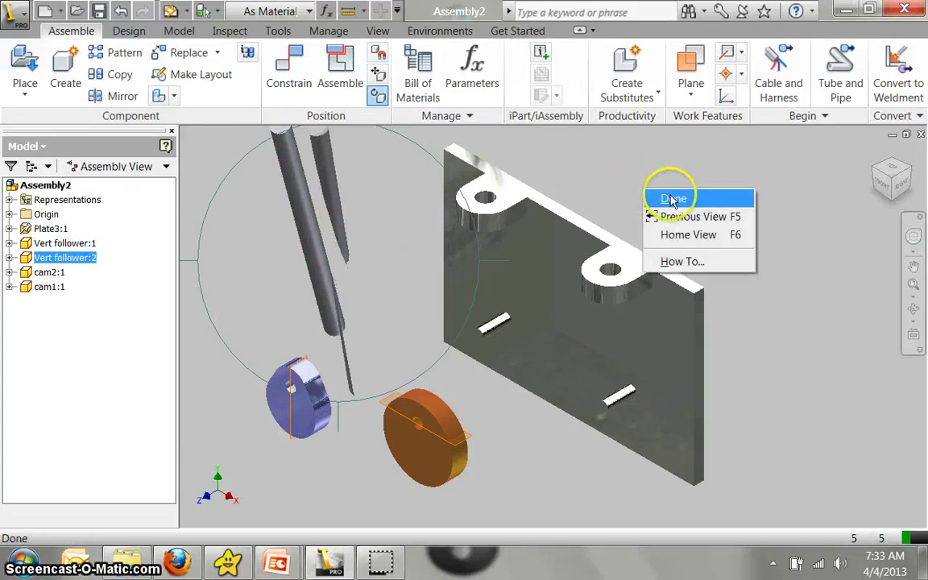
click(673, 200)
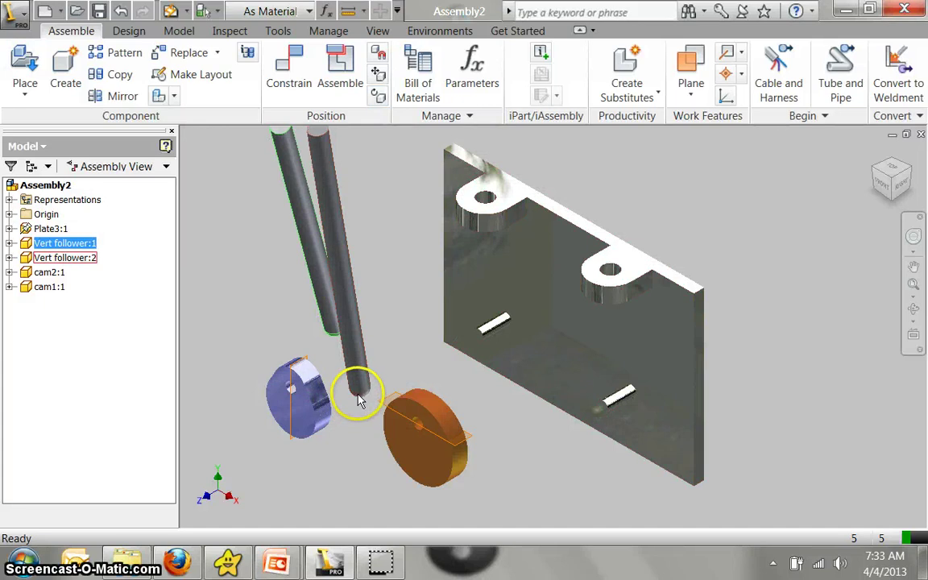
Step: Mate the two follower rod axes to the plate's right and left hole axes
click(281, 76)
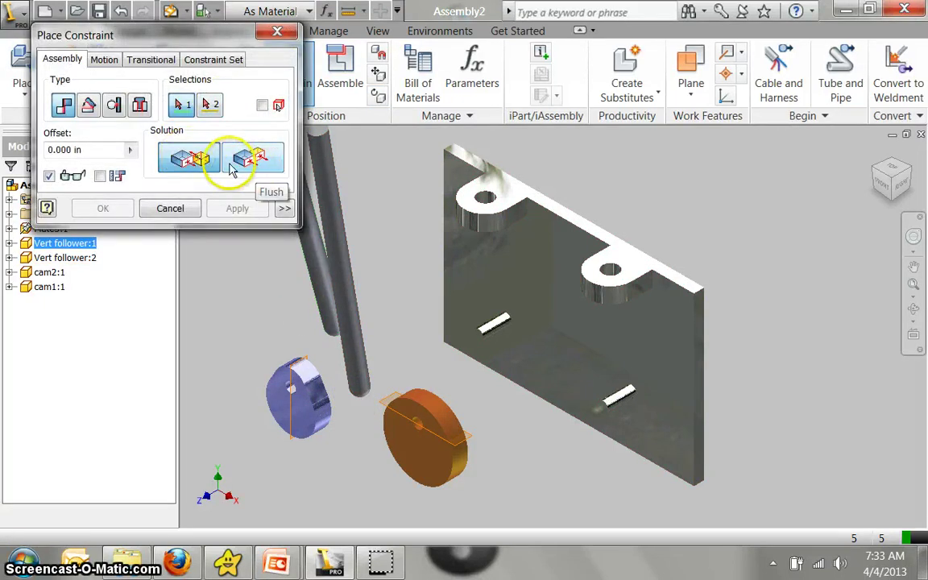
click(331, 216)
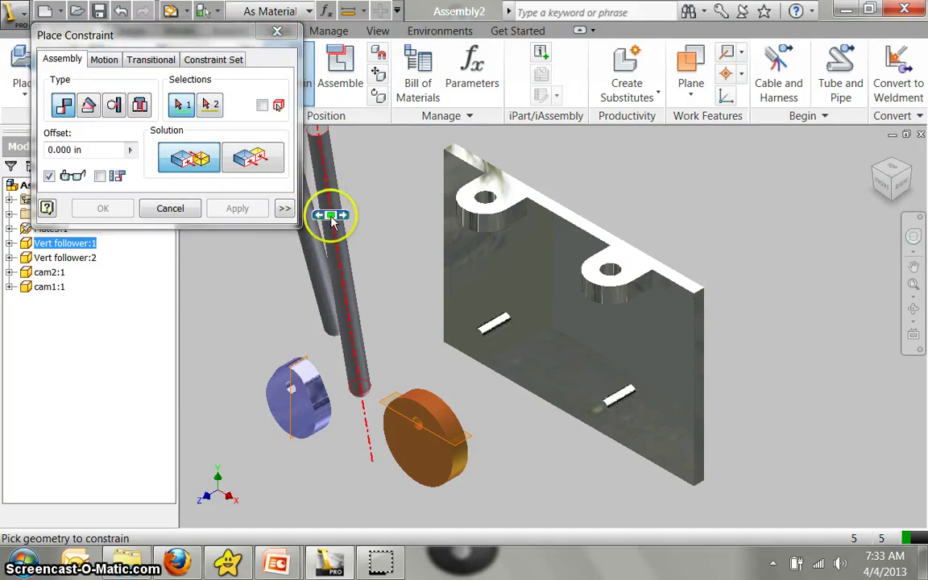
click(331, 216)
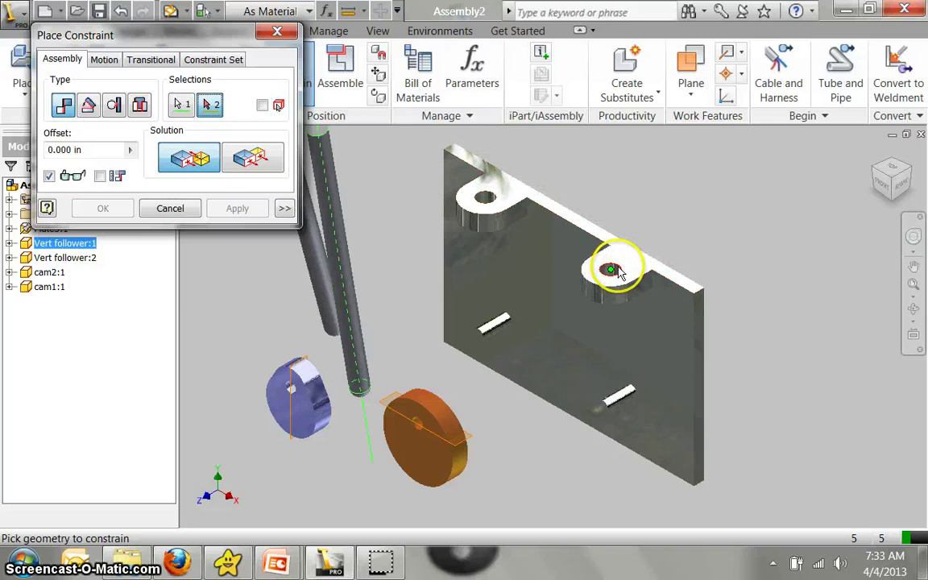
click(592, 306)
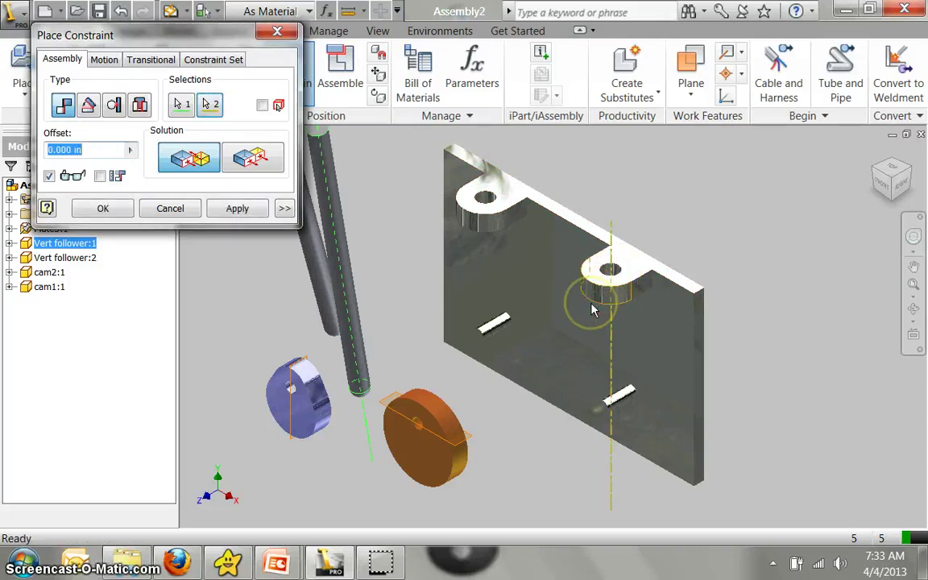
click(237, 209)
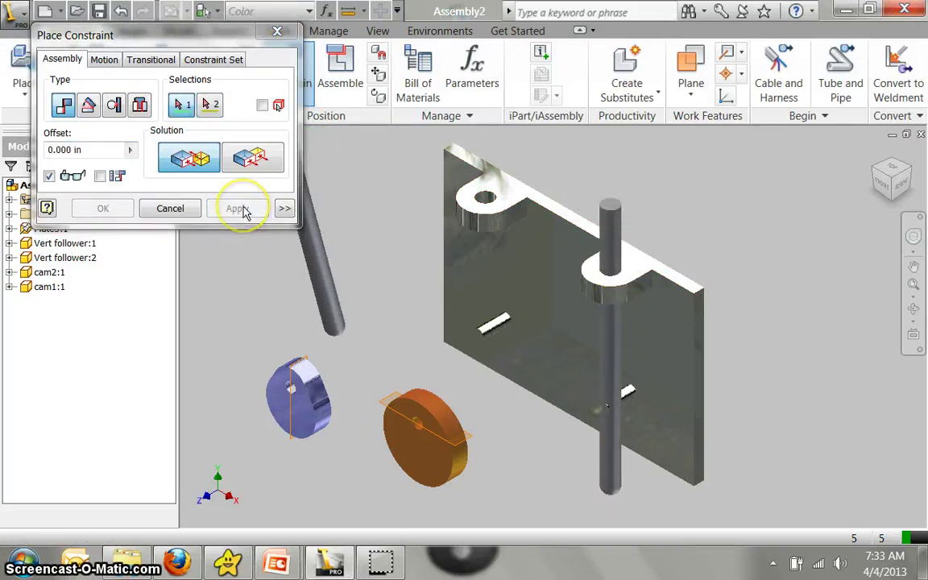
click(308, 272)
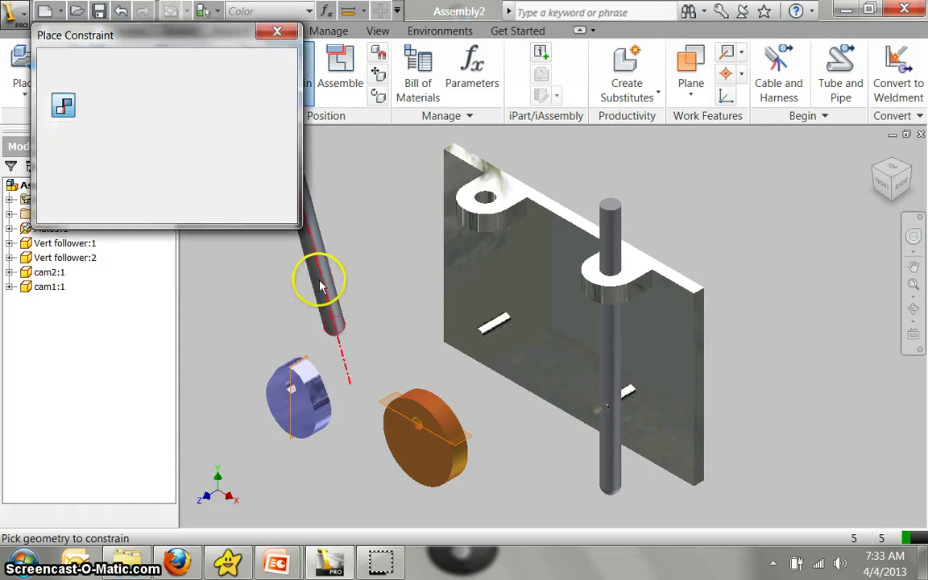
click(464, 228)
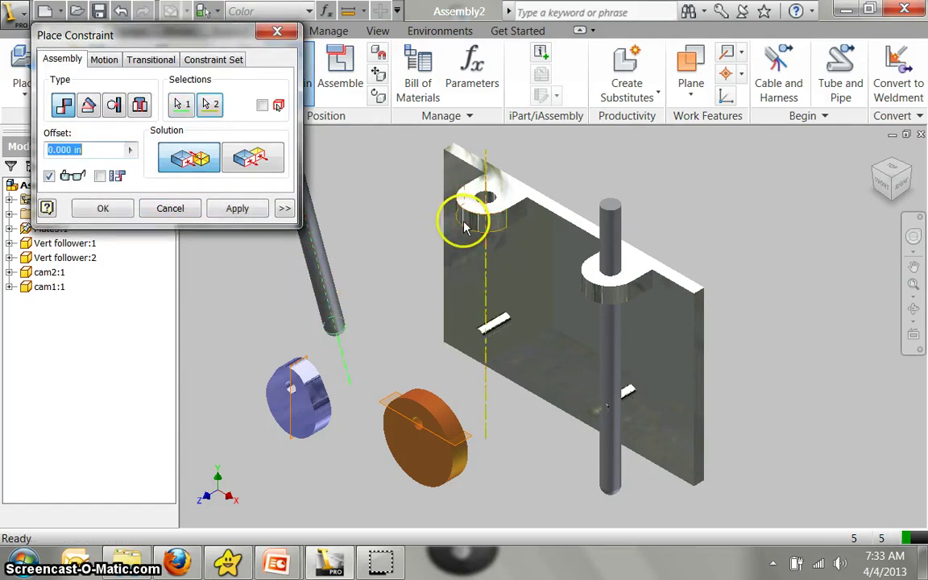
click(253, 211)
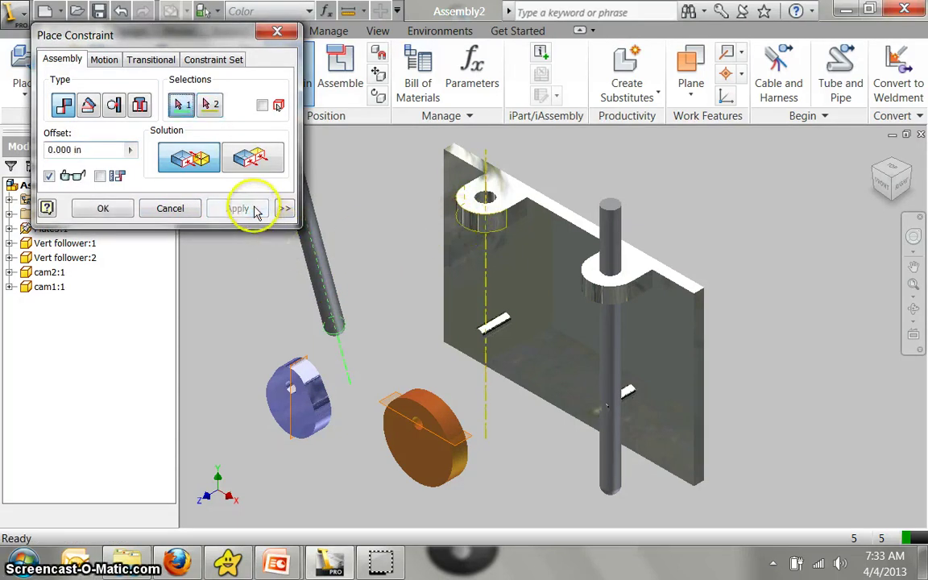
Step: Raise both follower rods upward in their holes
click(168, 208)
drag(487, 177, 485, 247)
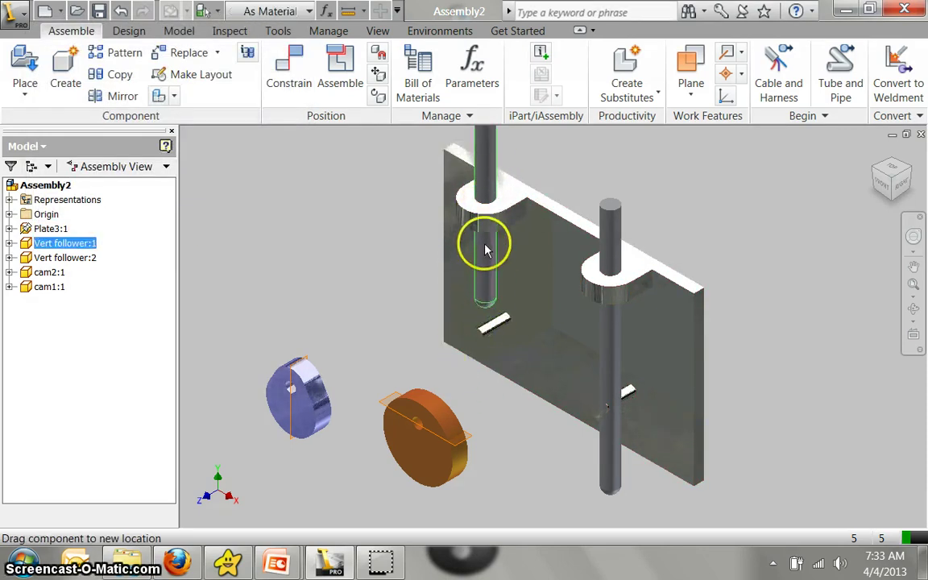
drag(611, 366, 630, 215)
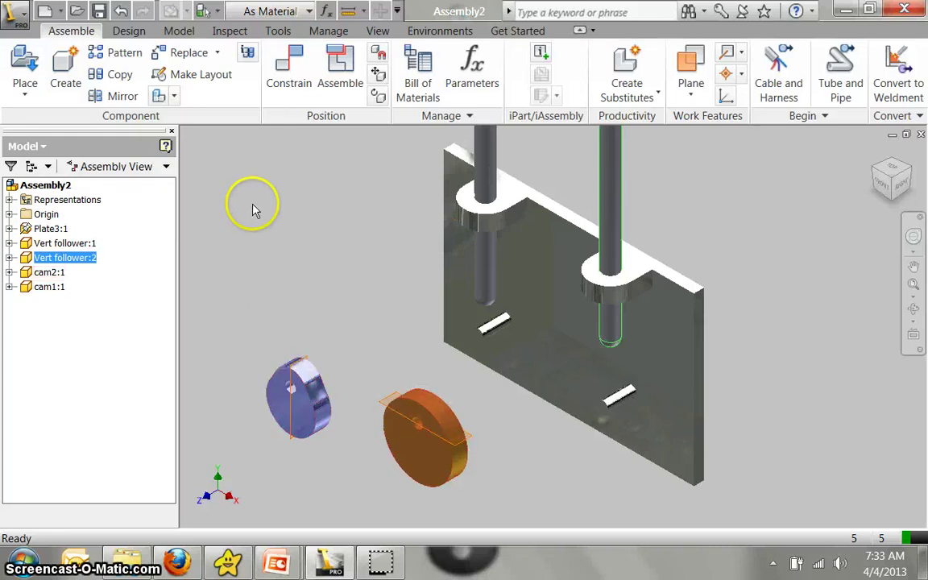
Step: Insert (Aligned) the orange cam onto the right pin, then select the blue cam's hole and left pin
click(288, 74)
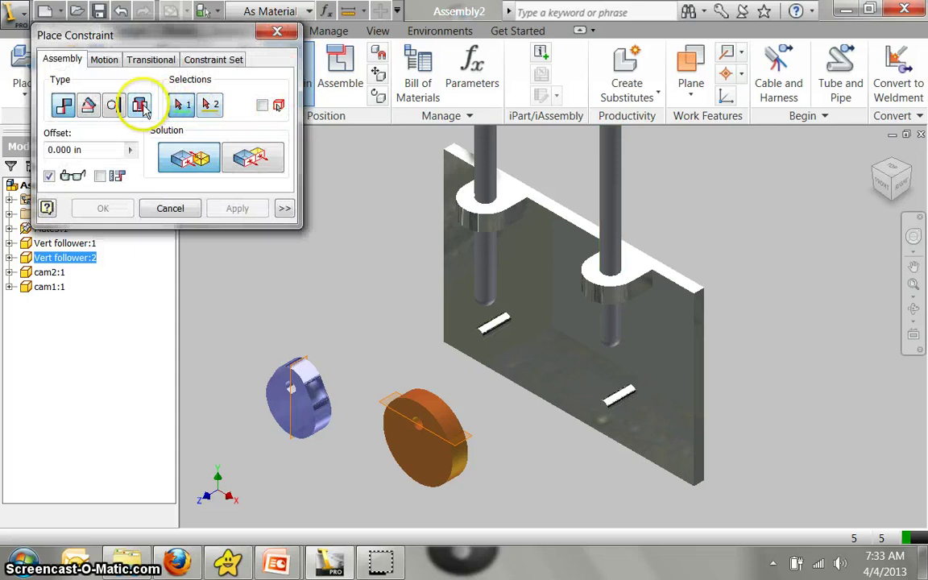
click(142, 109)
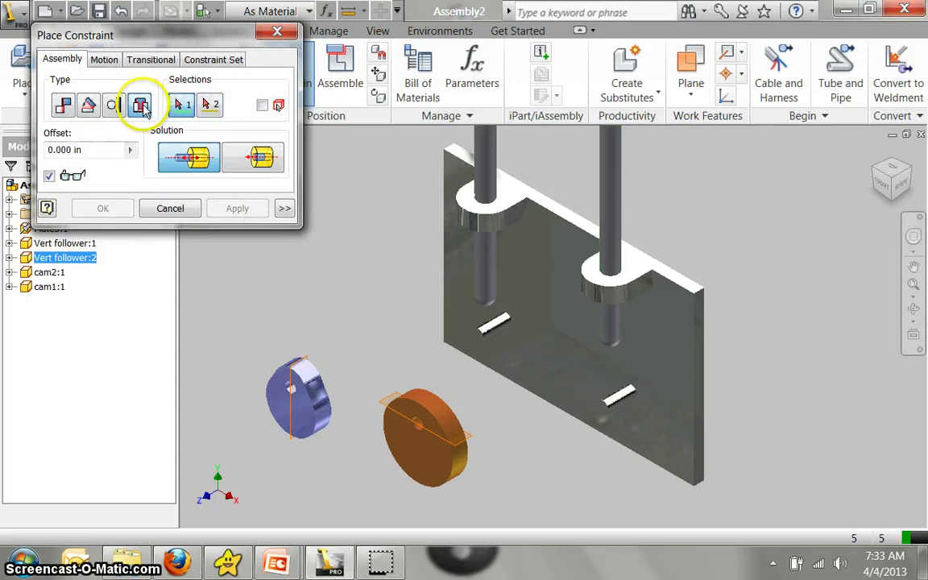
click(259, 163)
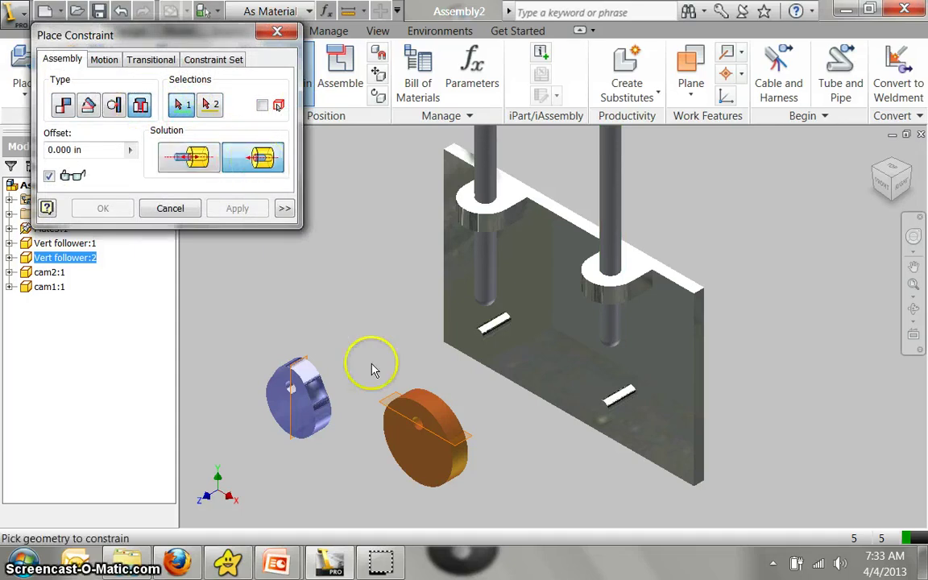
click(413, 426)
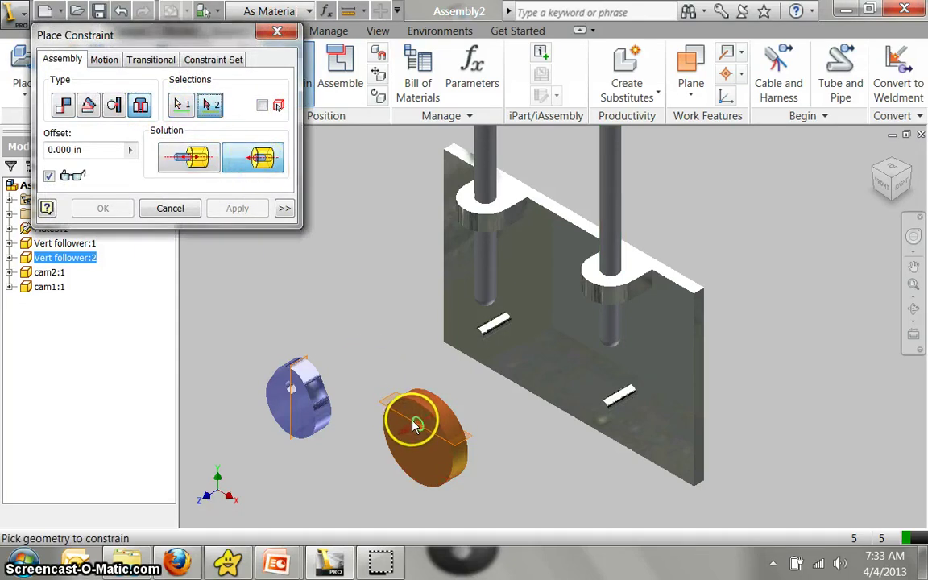
click(605, 413)
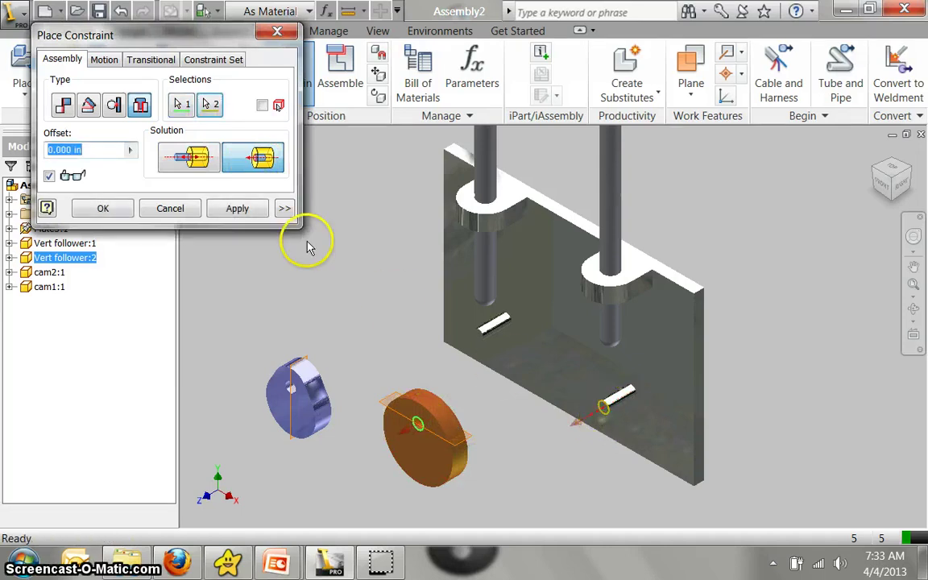
click(237, 208)
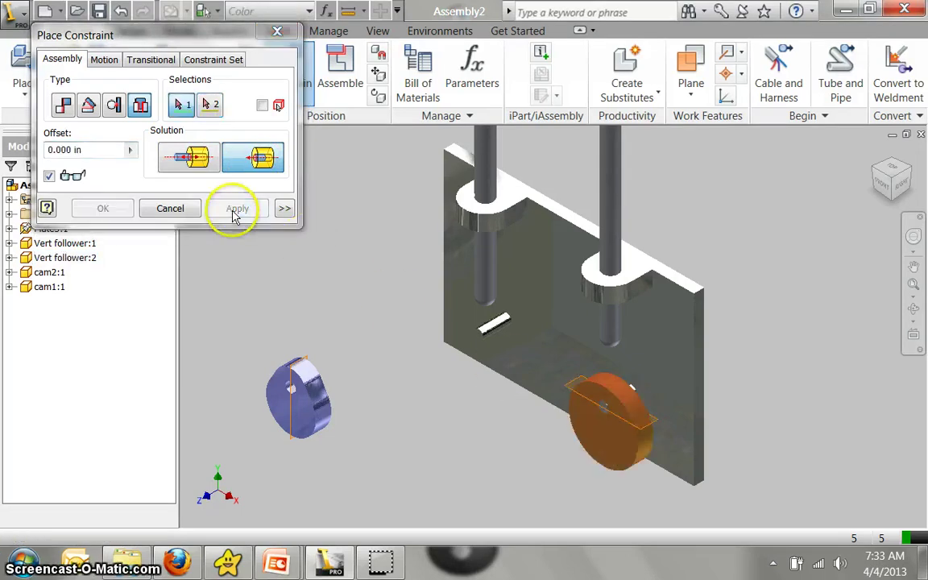
click(289, 391)
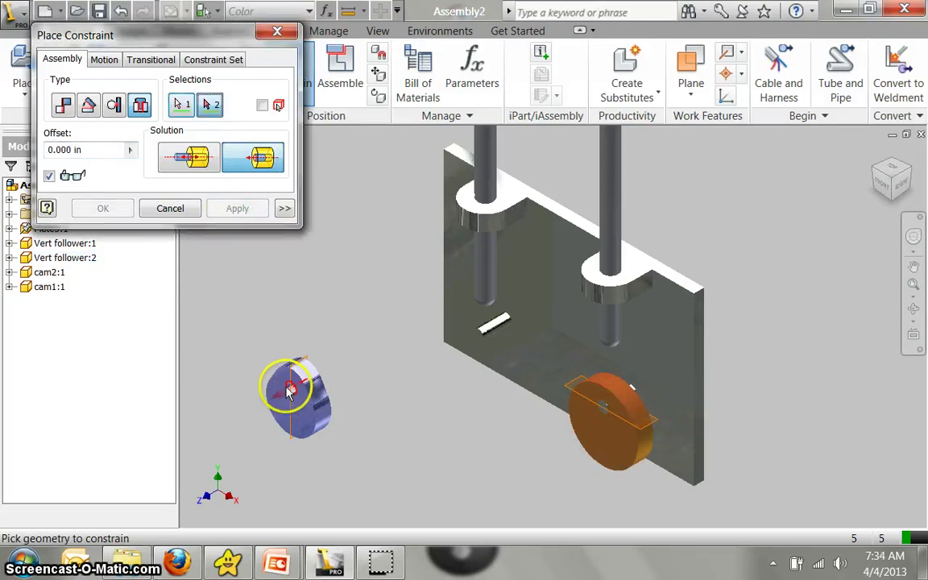
click(475, 337)
Step: Apply the blue cam's insert, close the constraint dialog, and turn cam2 toward the left follower
click(249, 209)
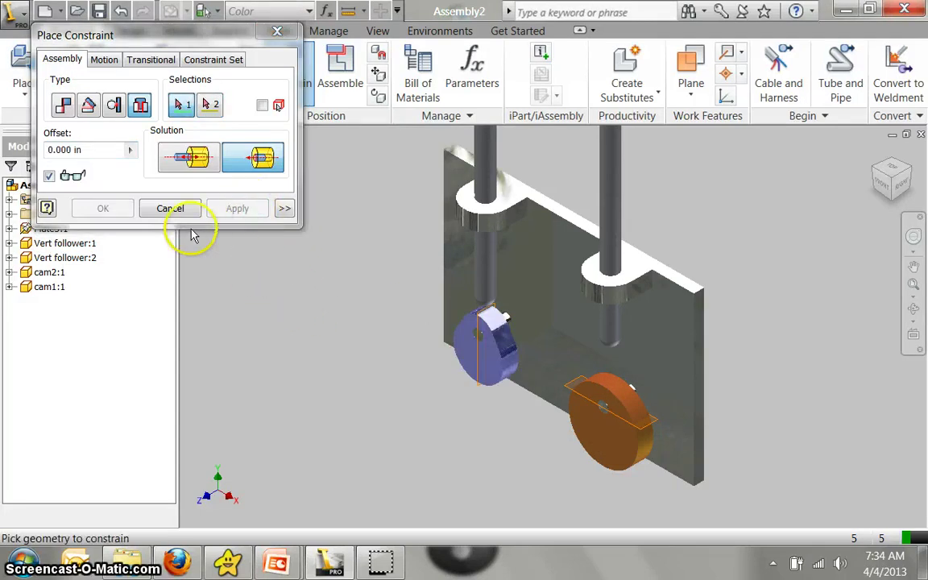
click(170, 208)
drag(471, 372, 501, 303)
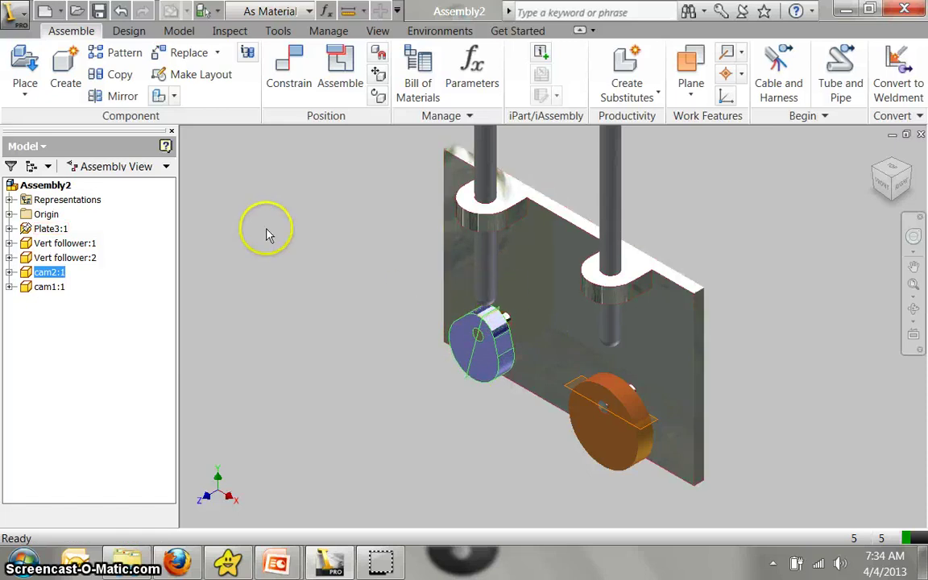
Step: Add transitional constraints between each follower tip and its cam's outer surface
click(294, 64)
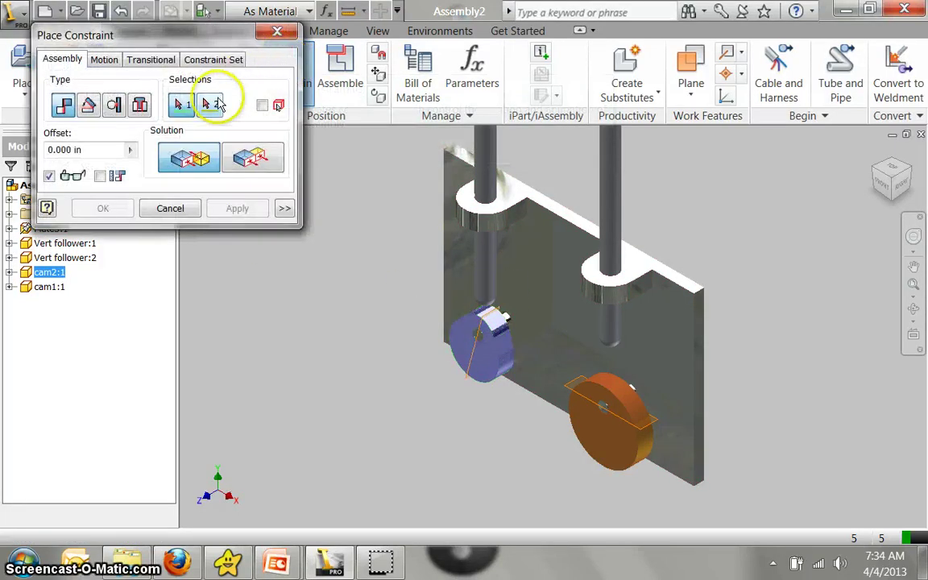
click(151, 61)
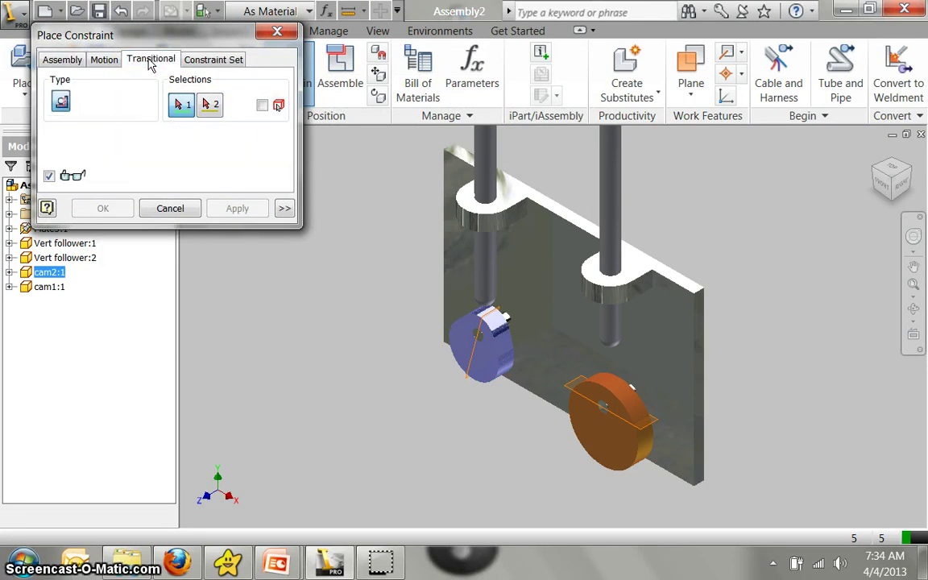
click(485, 310)
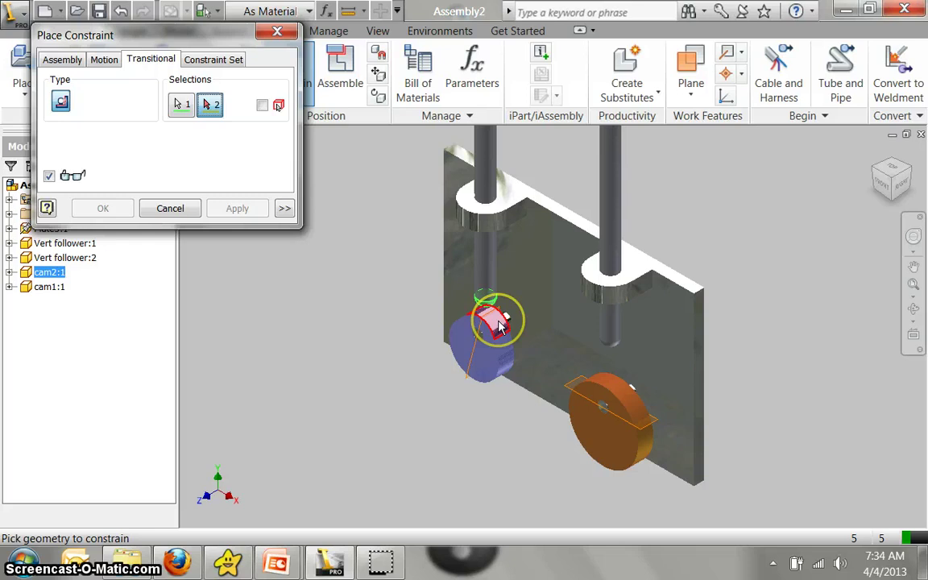
click(499, 326)
click(242, 211)
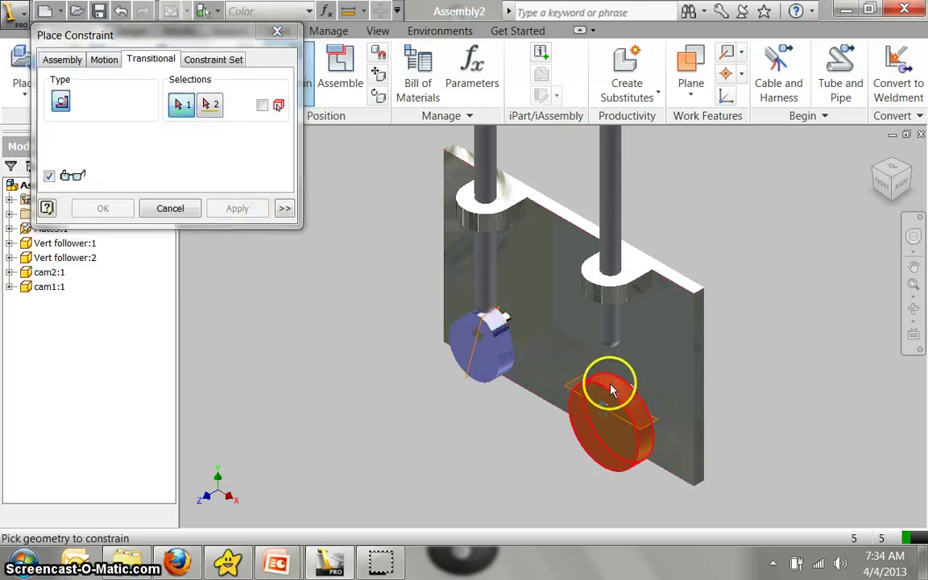
click(611, 391)
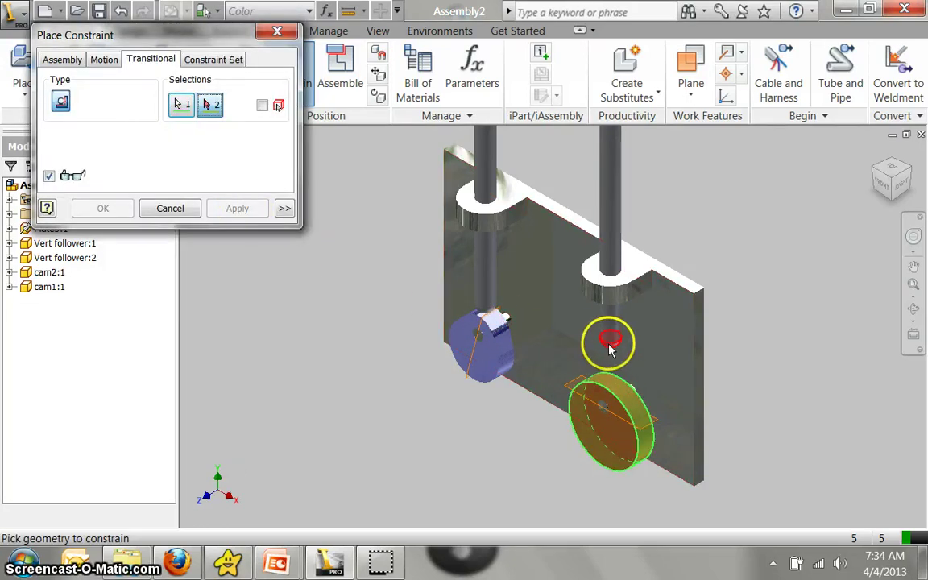
click(611, 344)
click(244, 210)
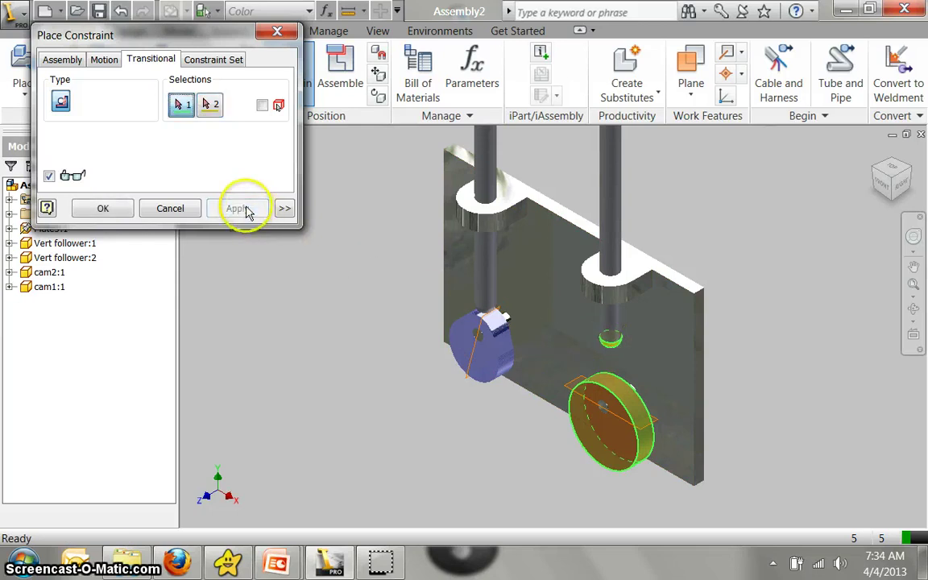
Step: Rotate the blue and orange cams to test the follower motion
click(170, 208)
drag(471, 356, 485, 324)
scroll(497, 292, down, 3)
drag(541, 338, 564, 362)
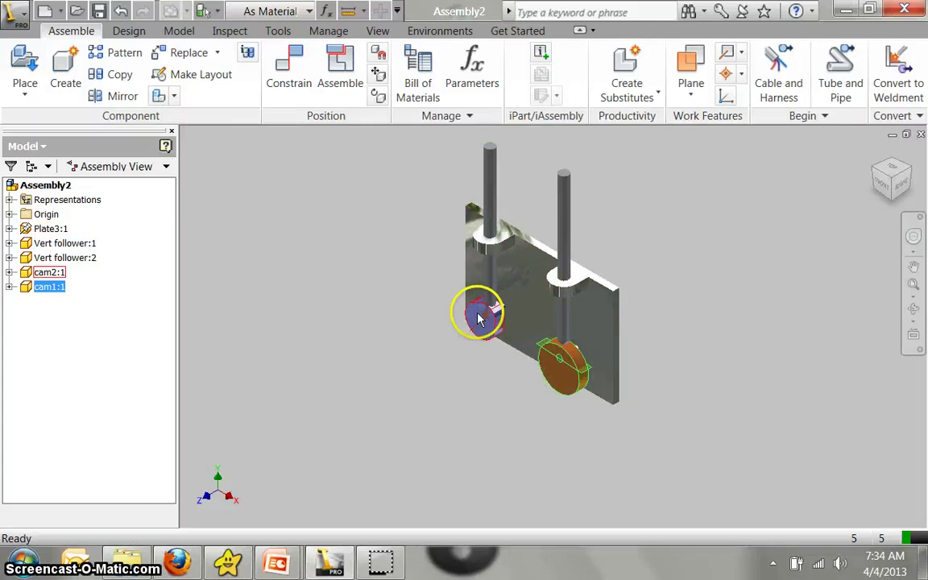
Step: Delete cam2's Transitional:1 constraint, then drag the left follower and blue cam apart
click(9, 272)
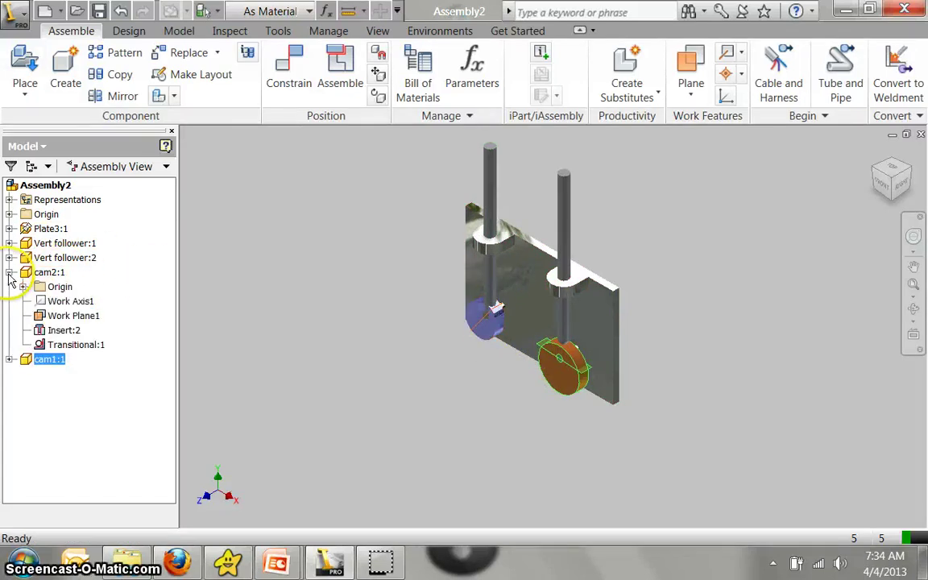
right_click(83, 346)
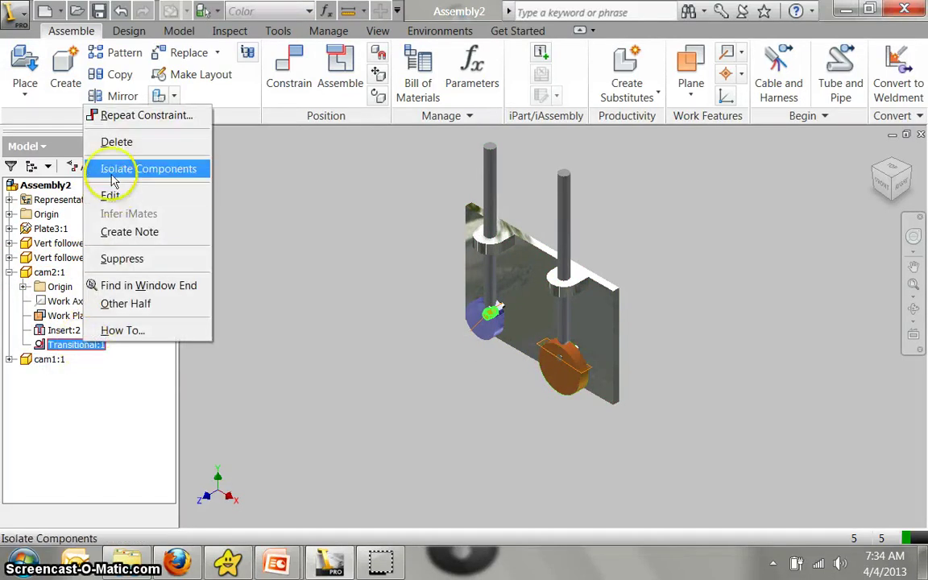
click(117, 142)
drag(481, 309, 449, 278)
drag(475, 320, 433, 266)
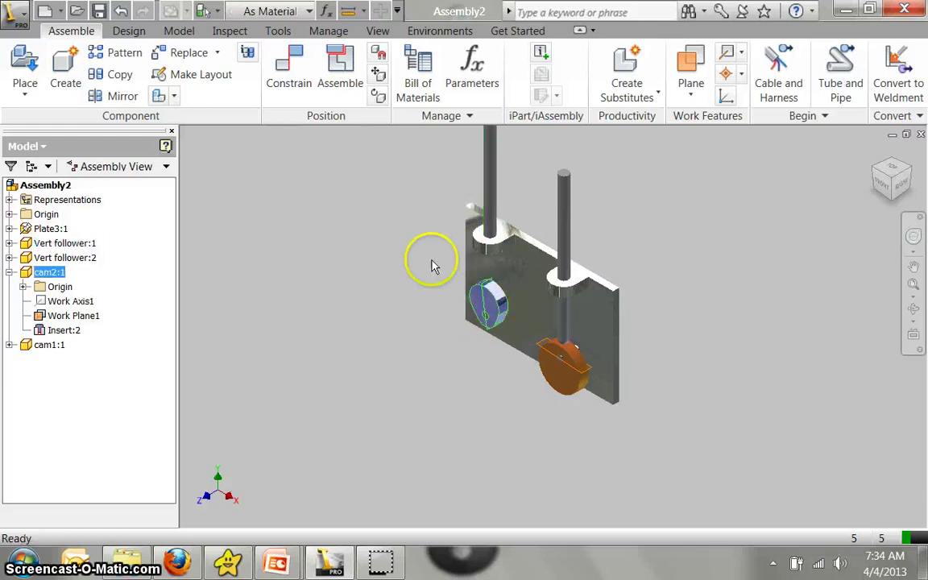
Step: Try a transitional constraint from the blue cam's face to the follower's bottom face, then dismiss the unsolvable warning
click(288, 76)
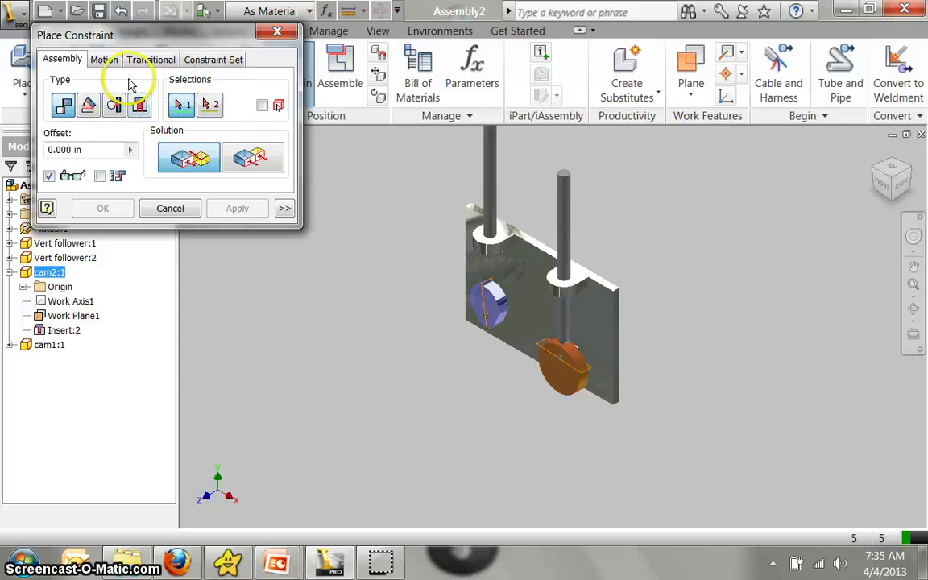
click(147, 60)
click(489, 287)
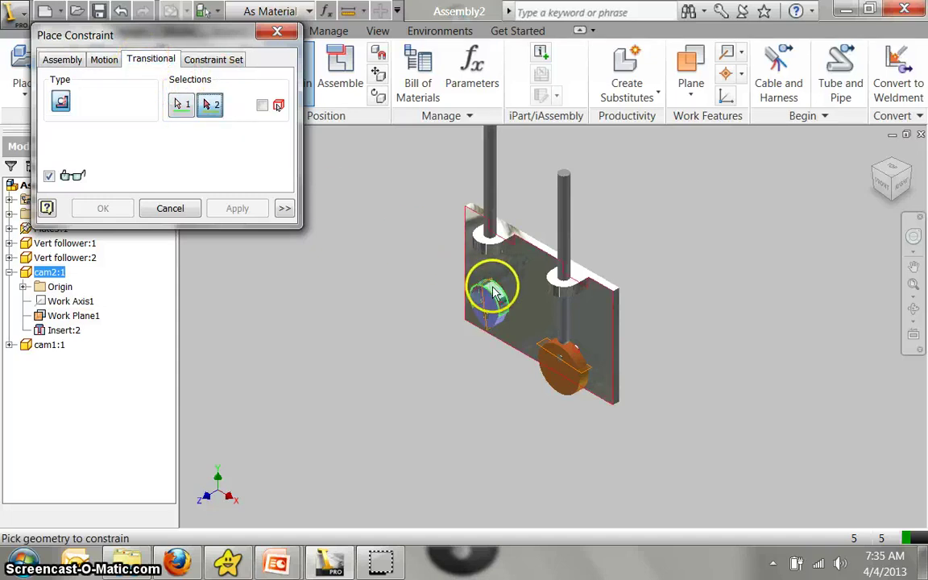
scroll(482, 254, up, 3)
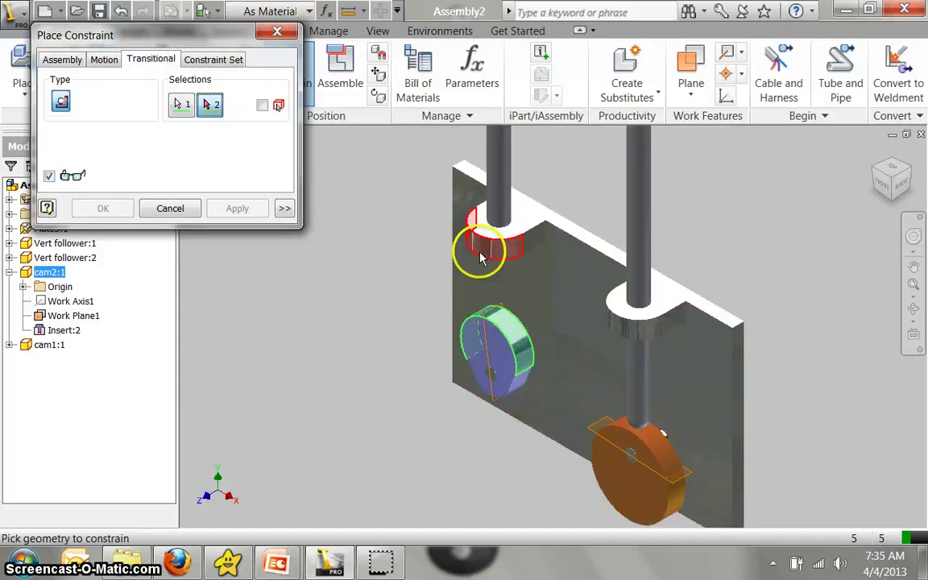
click(888, 177)
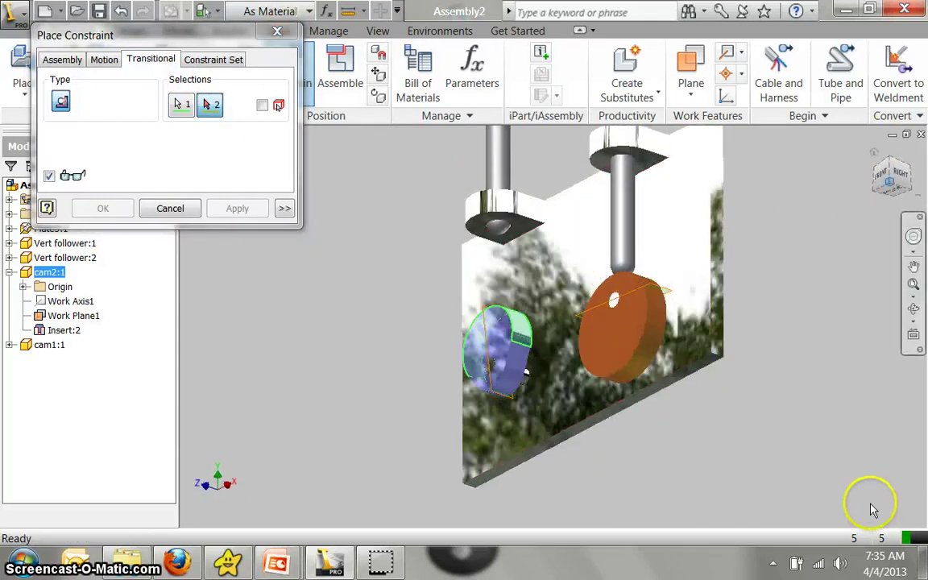
click(504, 232)
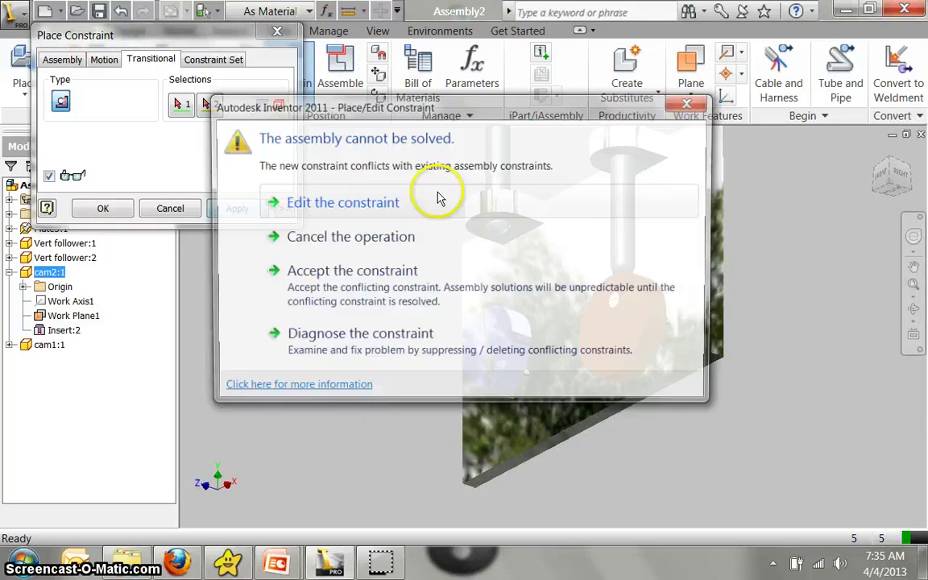
click(684, 104)
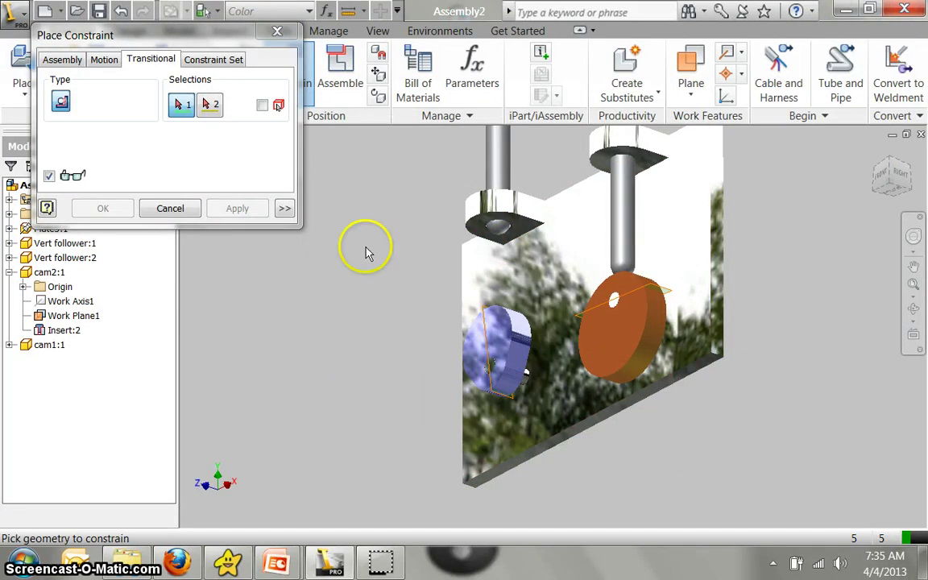
Step: Cancel the constraint, move the blue cam down-left, and orbit to a higher right-side view
click(182, 206)
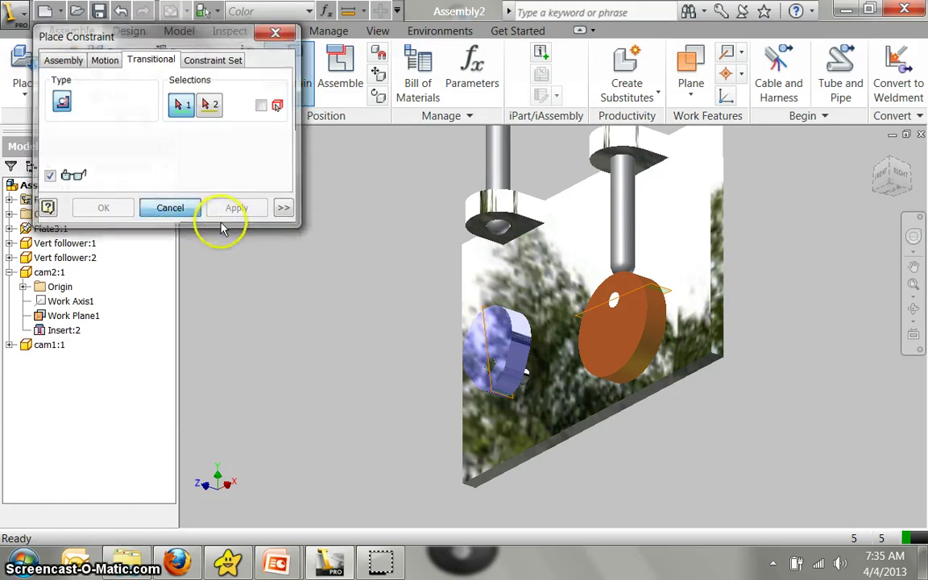
drag(518, 327, 435, 394)
drag(890, 183, 878, 260)
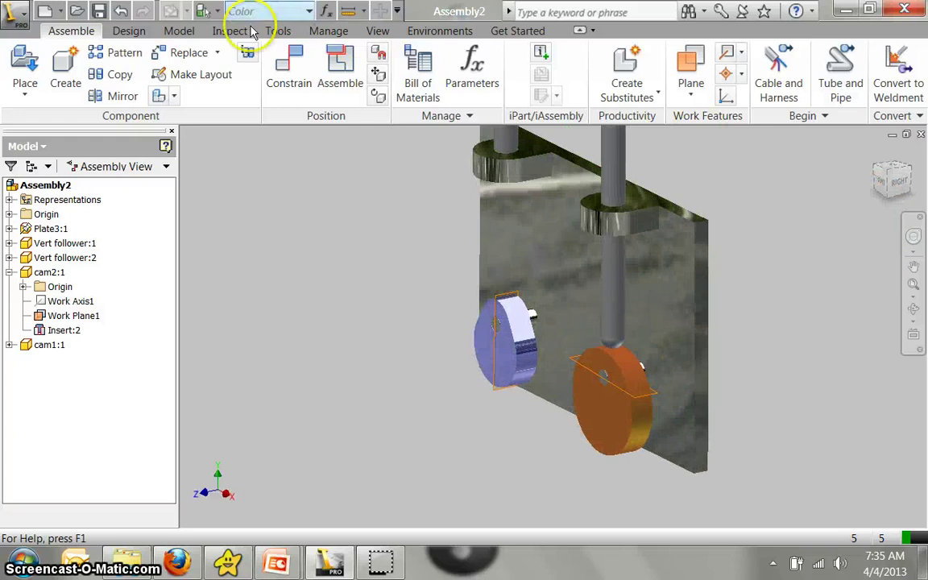
Step: Add a transitional constraint between the blue cam's curved face and the follower's bottom face
click(288, 69)
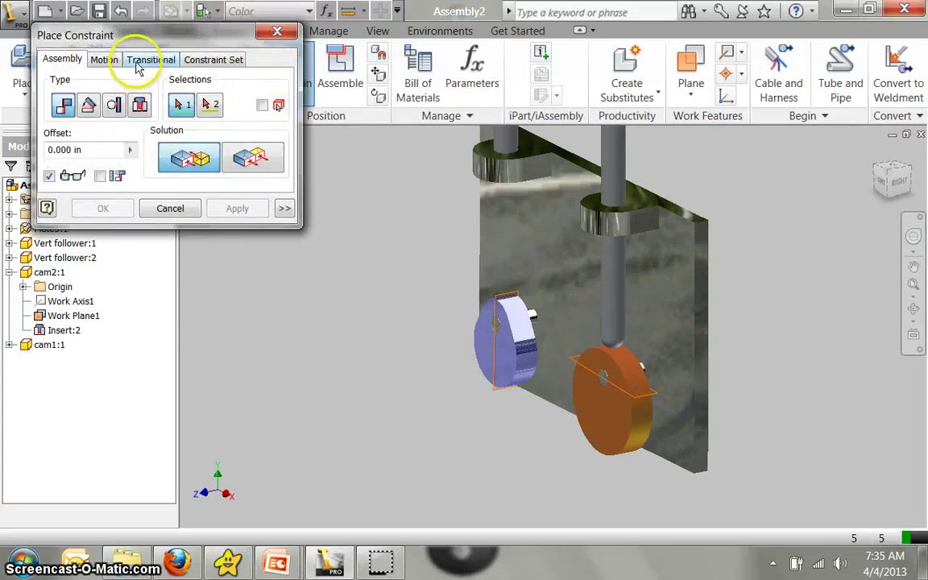
click(148, 59)
click(508, 304)
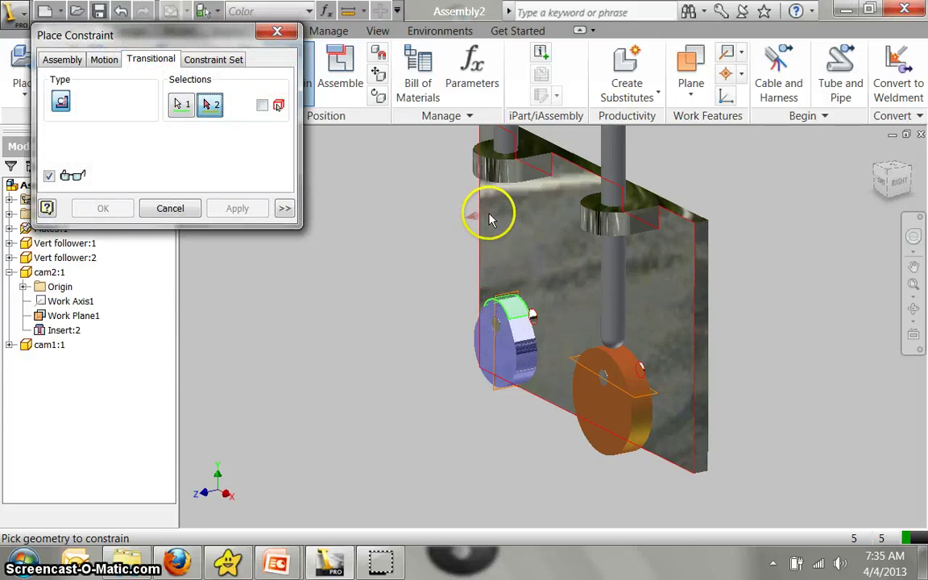
click(882, 176)
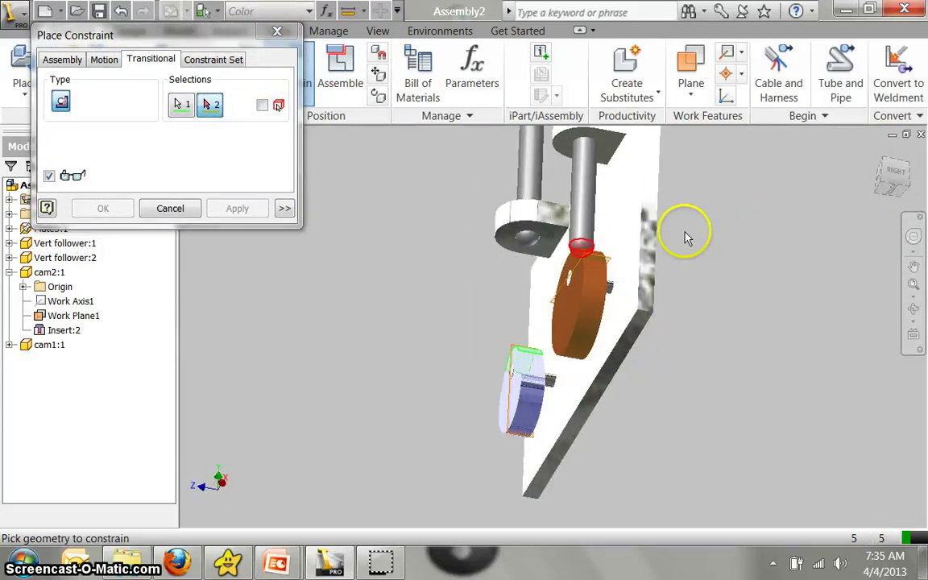
click(529, 250)
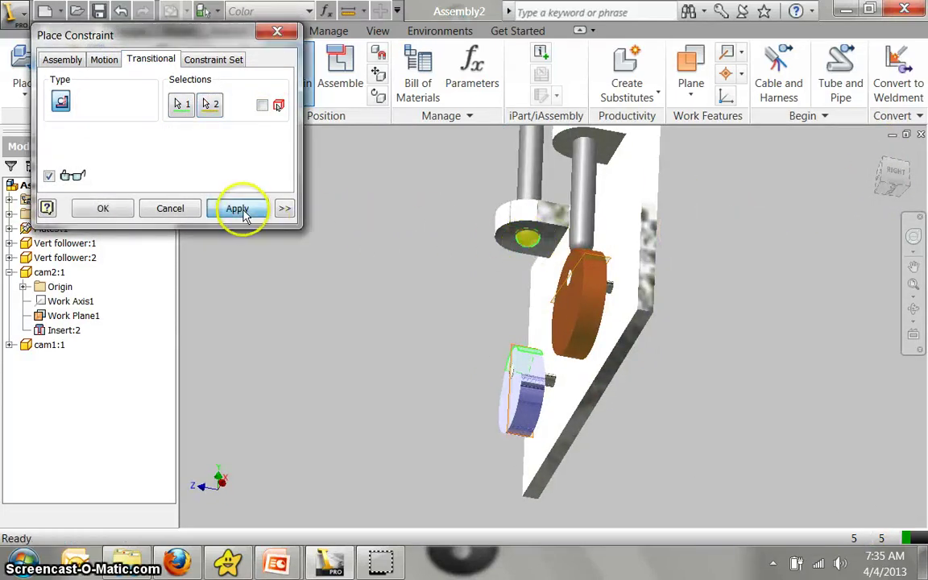
click(237, 209)
click(889, 172)
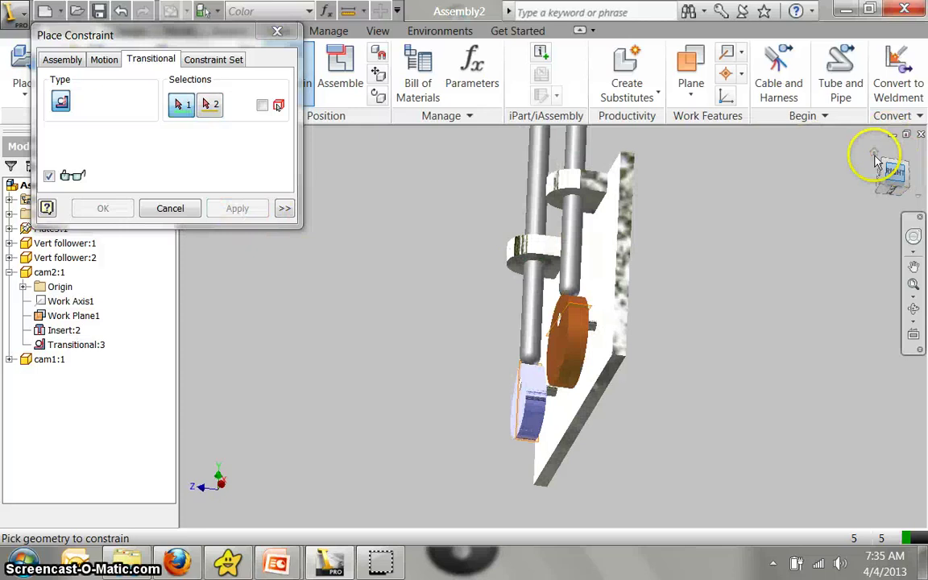
click(876, 155)
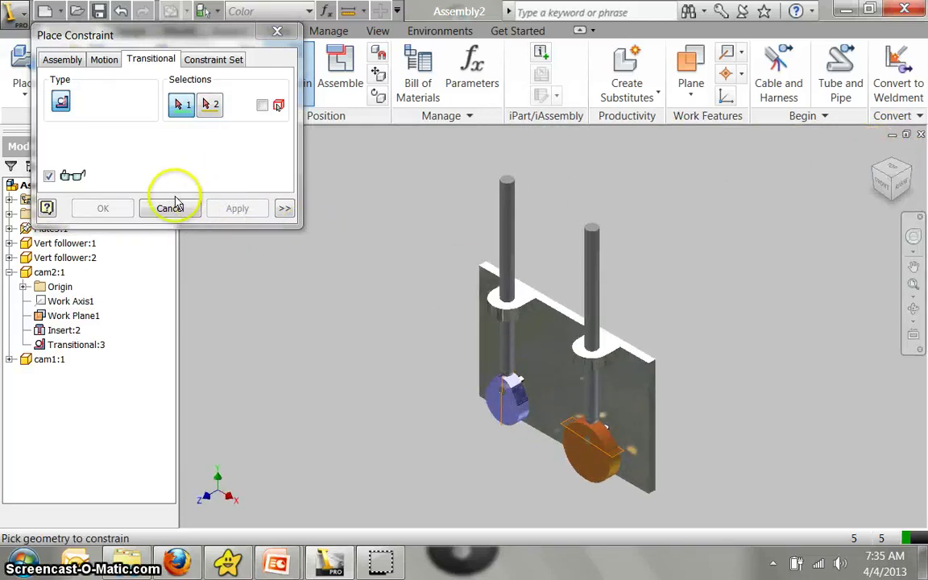
Step: Constrain the orange cam edge to the plate's side edge with a 0.00 deg directed angle
click(65, 60)
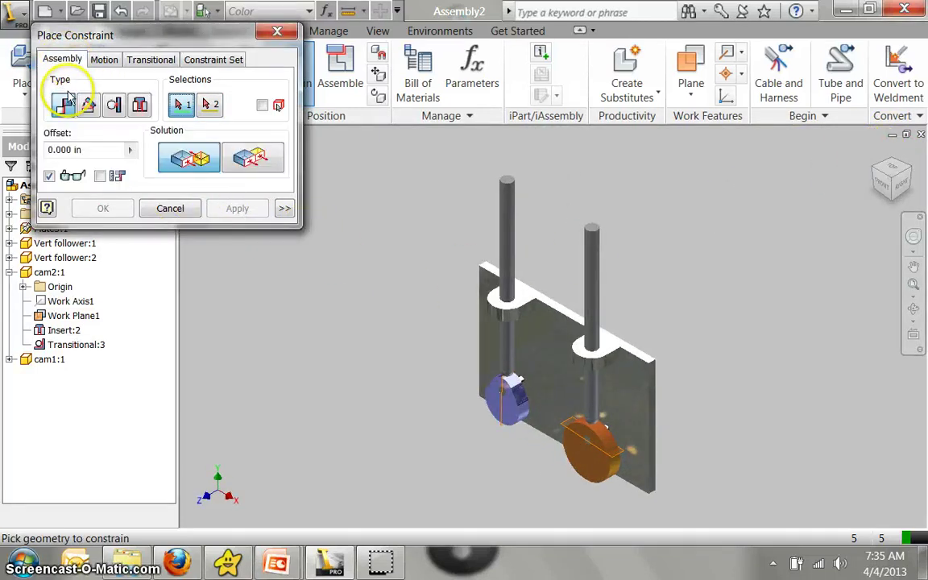
click(89, 107)
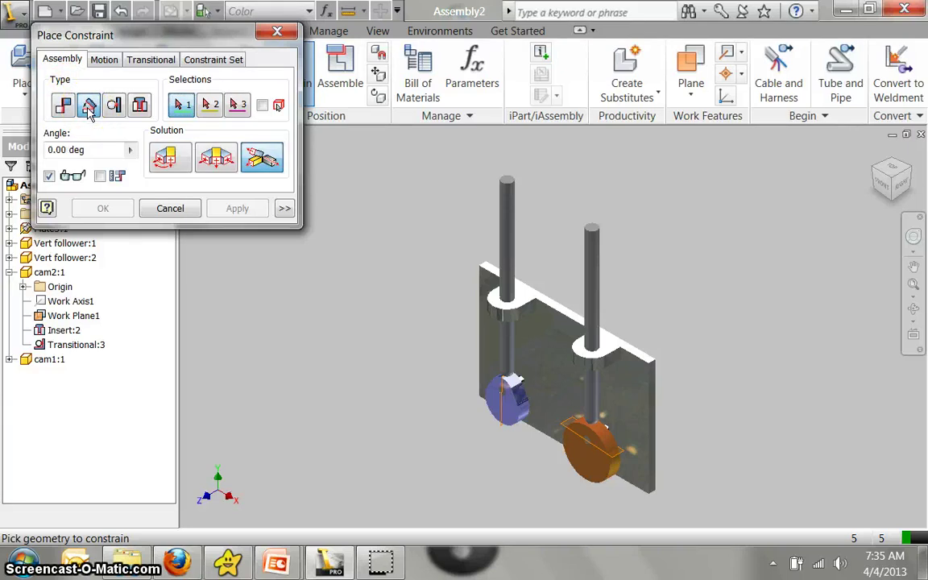
click(568, 426)
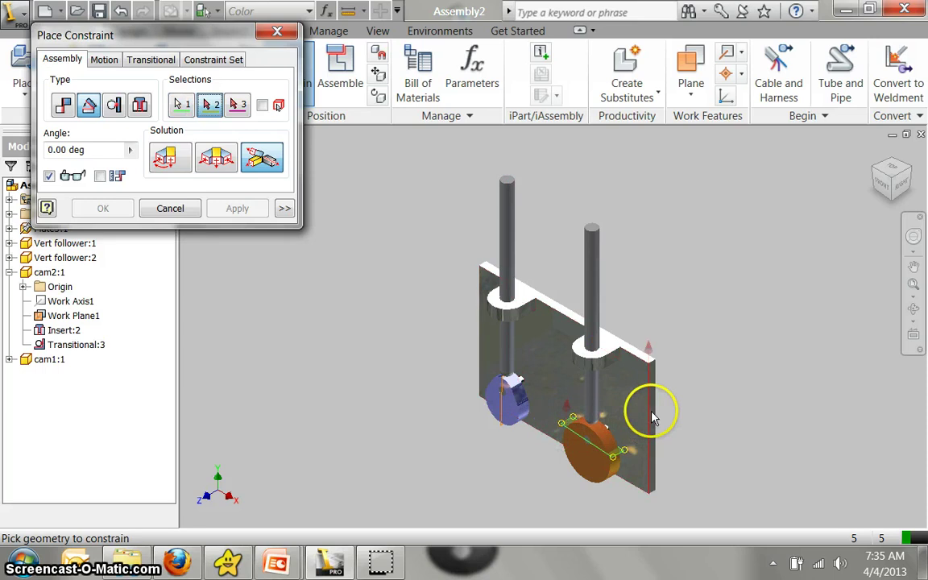
scroll(654, 419, down, 4)
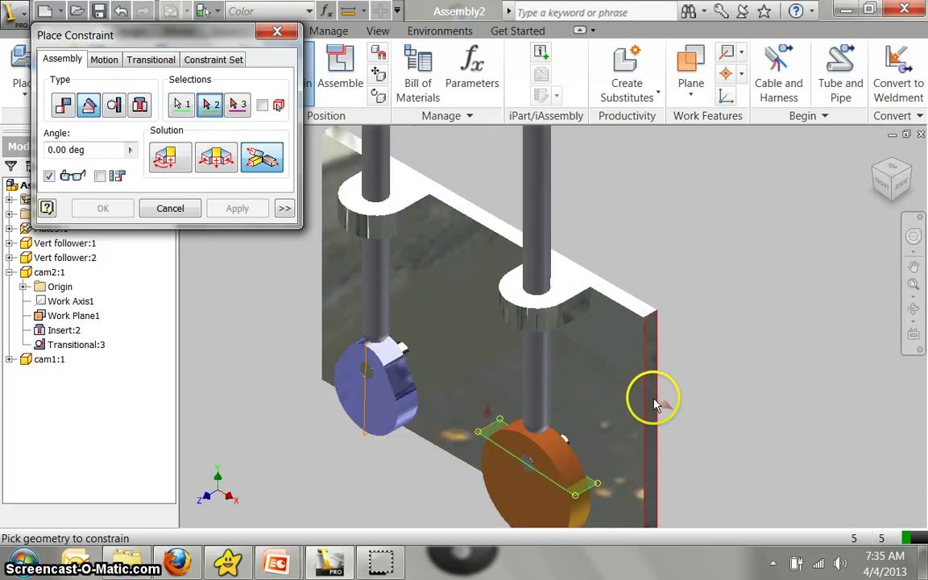
click(654, 400)
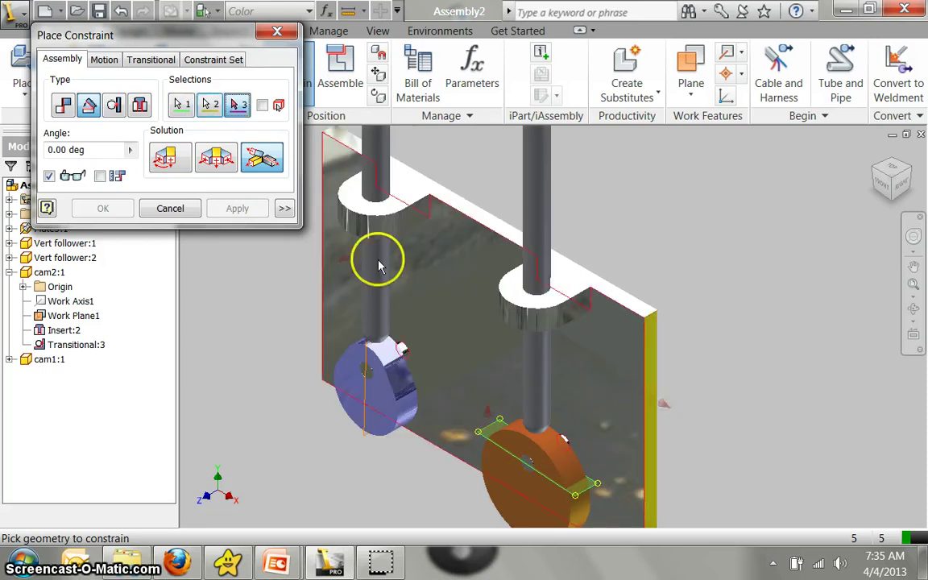
click(502, 435)
click(166, 157)
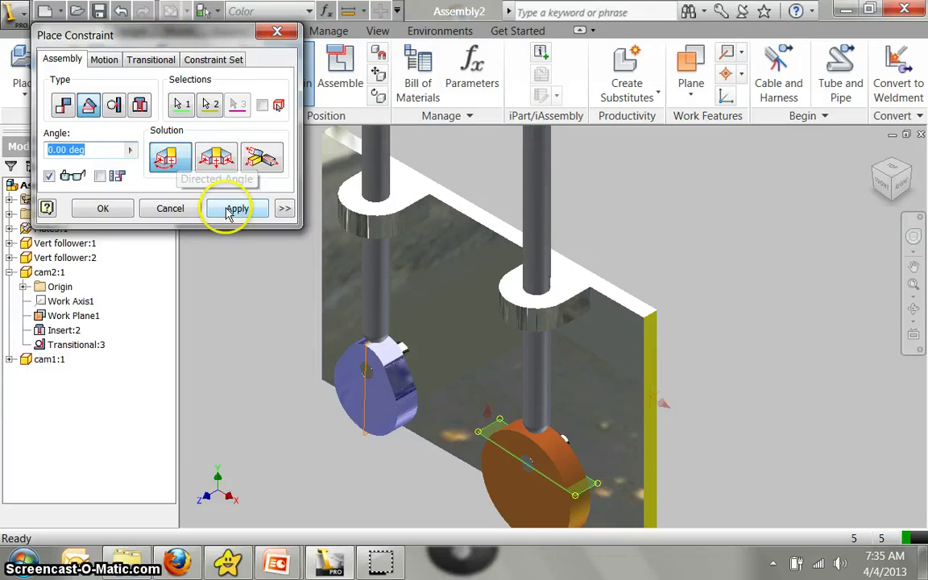
click(235, 209)
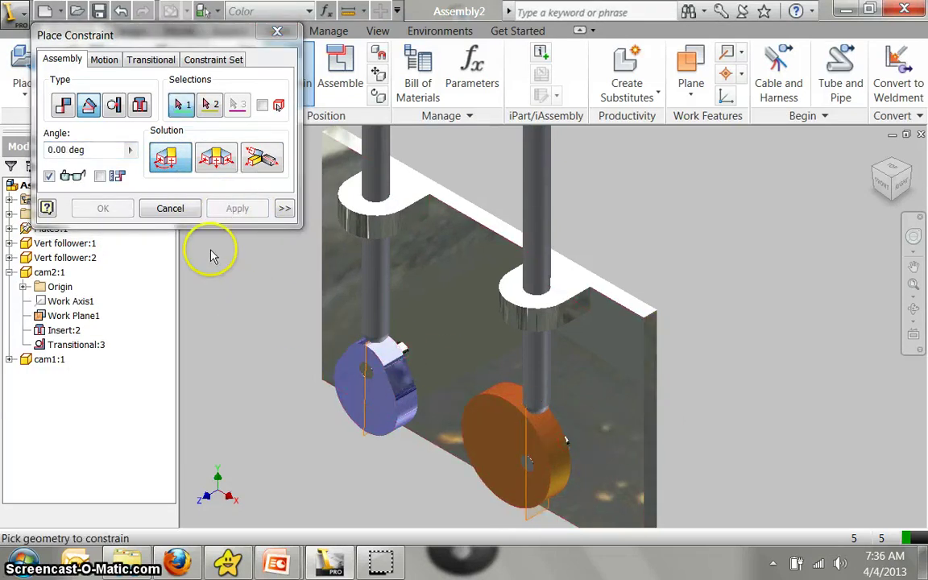
click(100, 61)
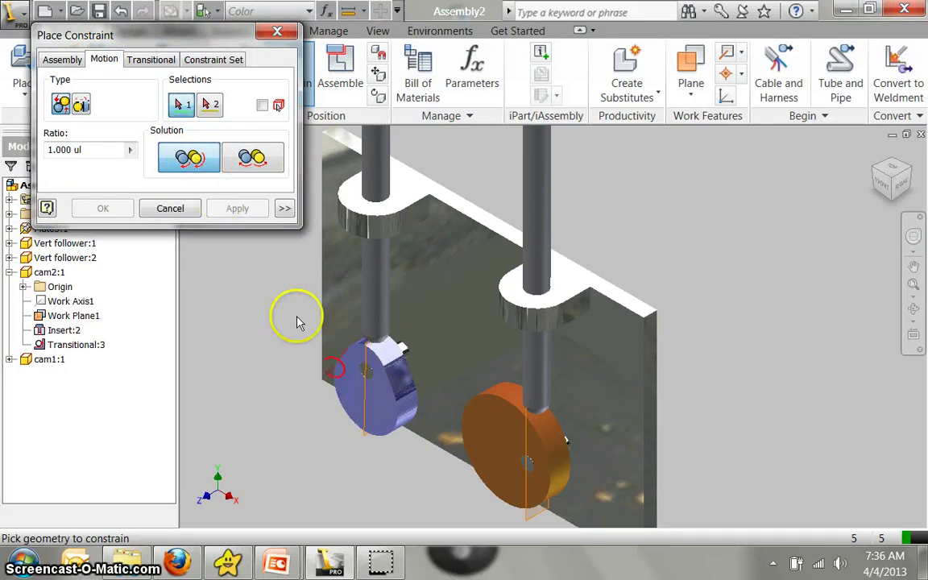
Step: Add a 1.000 ratio rotation constraint from the orange cam face to the blue cam face
click(491, 435)
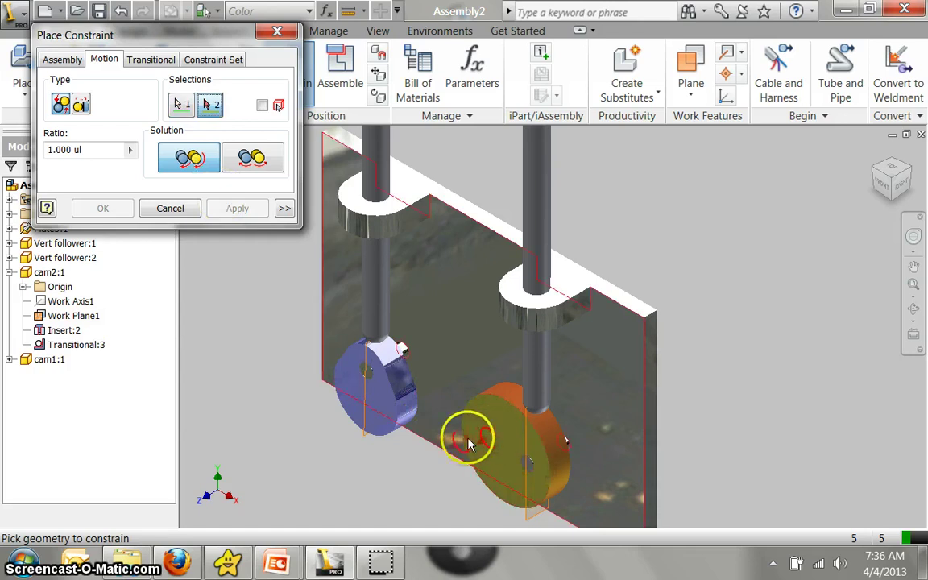
click(354, 392)
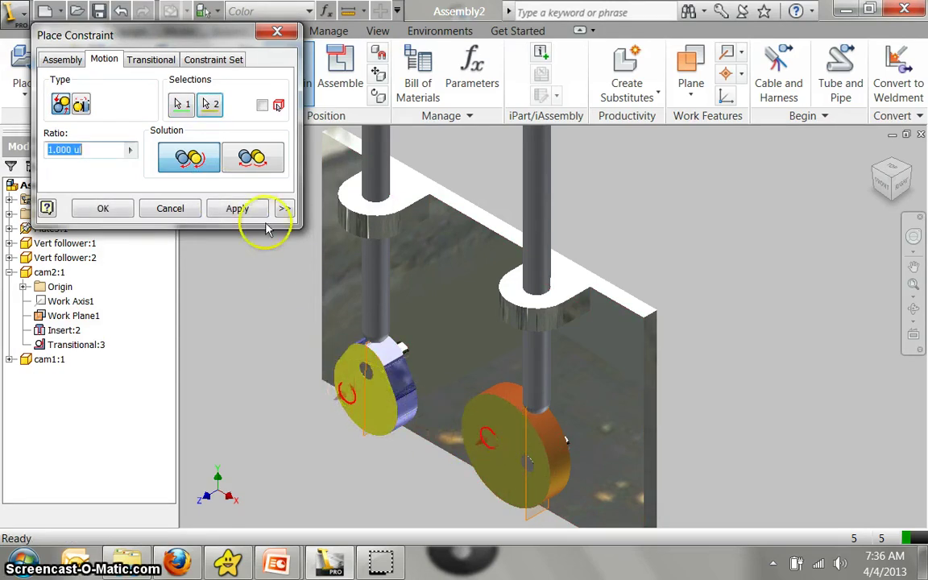
click(242, 209)
click(165, 206)
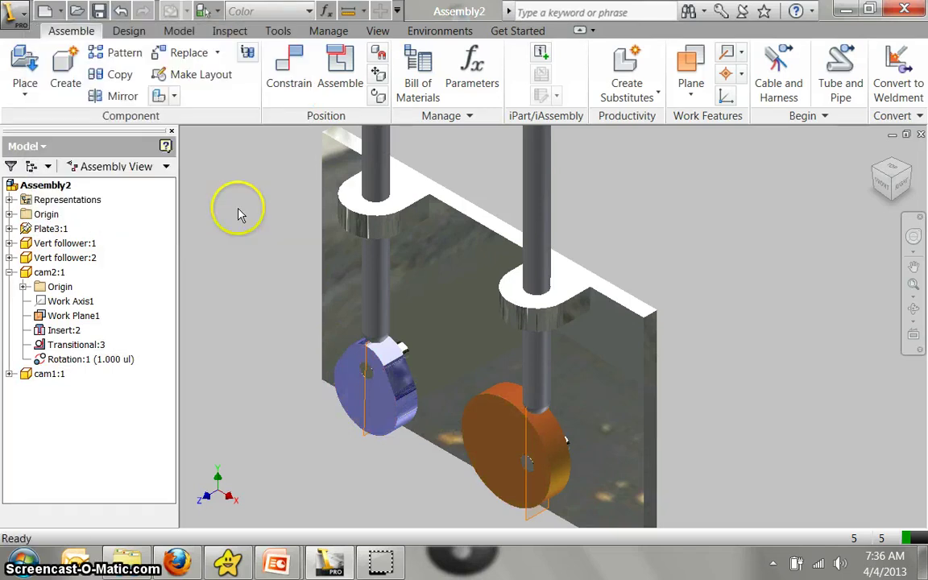
scroll(356, 214, down, 3)
Step: Expand Plate3:1 in the browser and bring up the context menu for its Angle:1 constraint
middle_drag(394, 228, 509, 314)
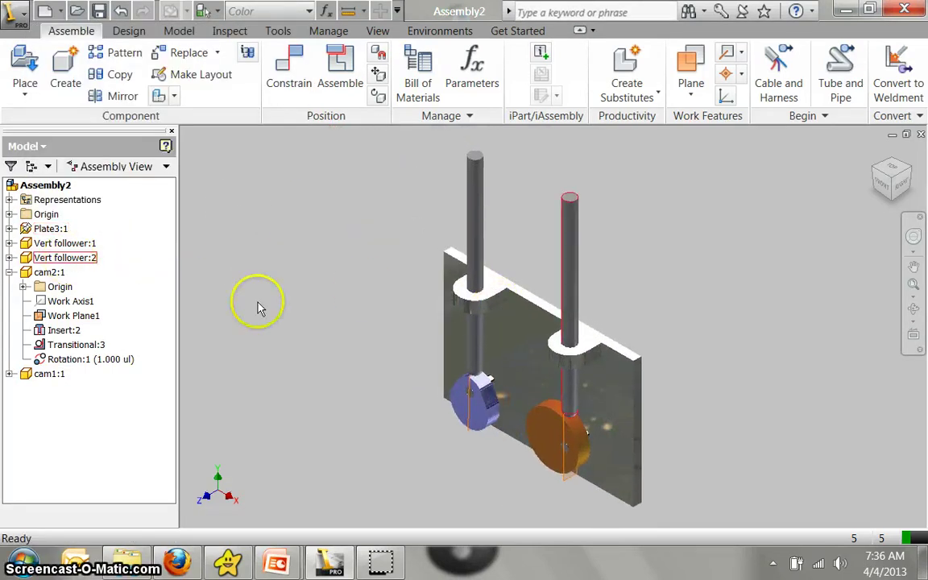
click(9, 228)
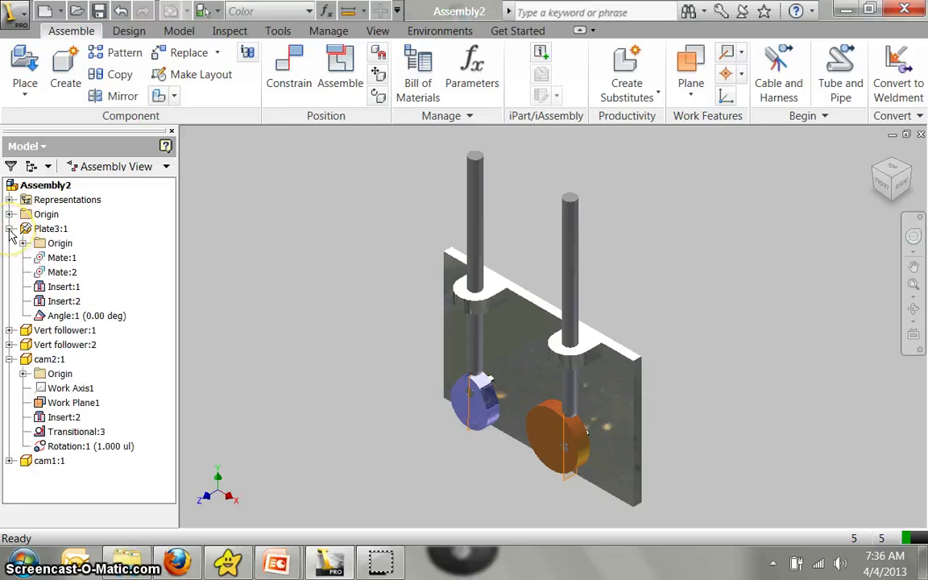
click(65, 317)
right_click(65, 316)
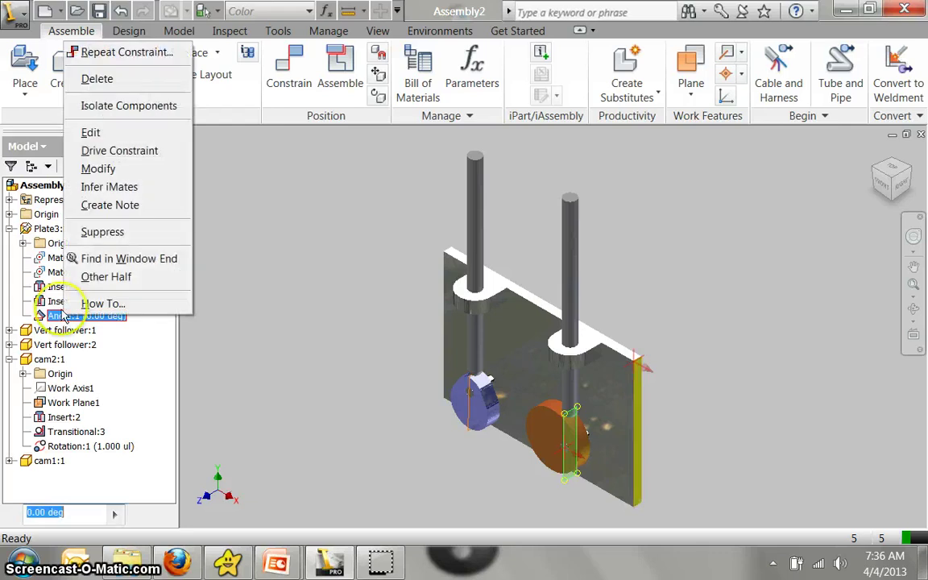
Step: Drive Angle:1 toward a 3600 deg end, dismiss the solve error, and cancel the drive
click(113, 150)
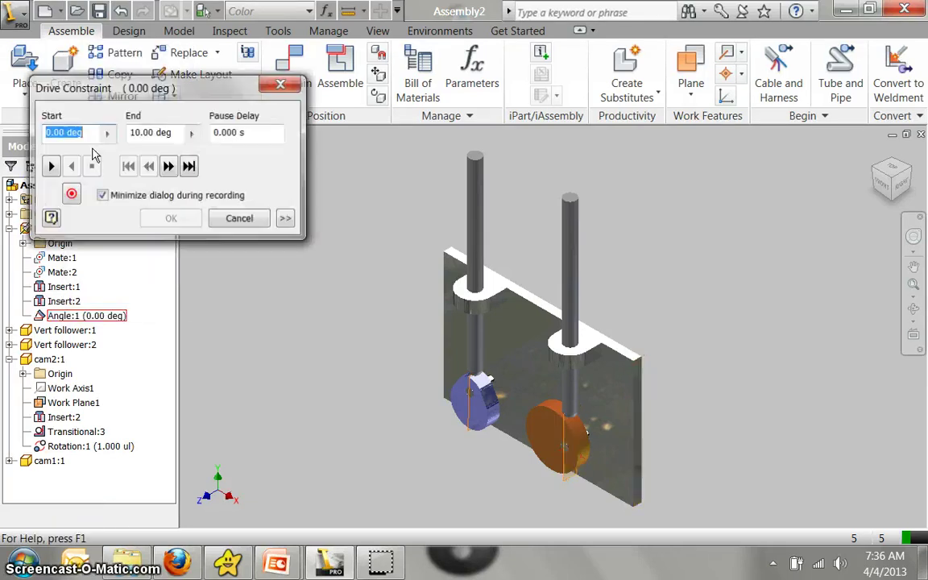
click(132, 134)
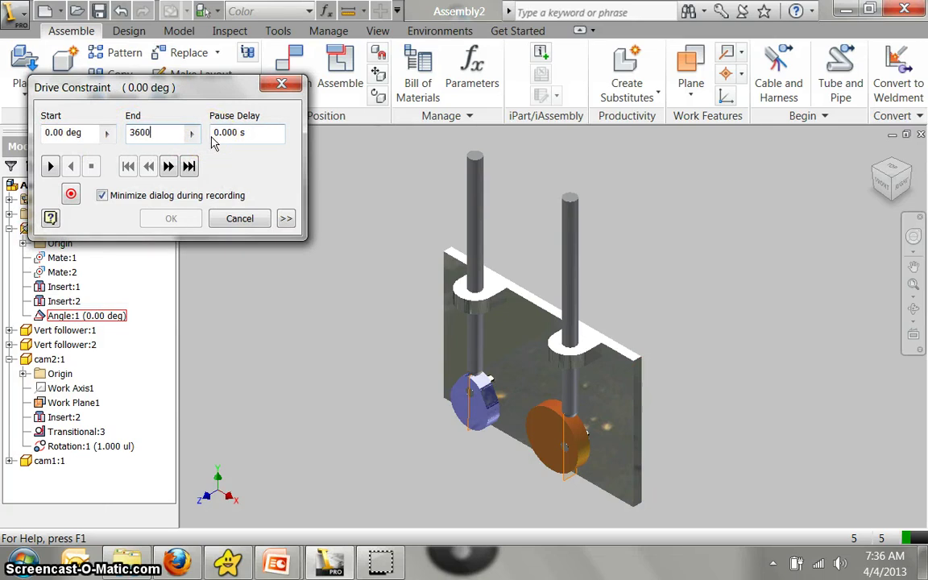
click(50, 166)
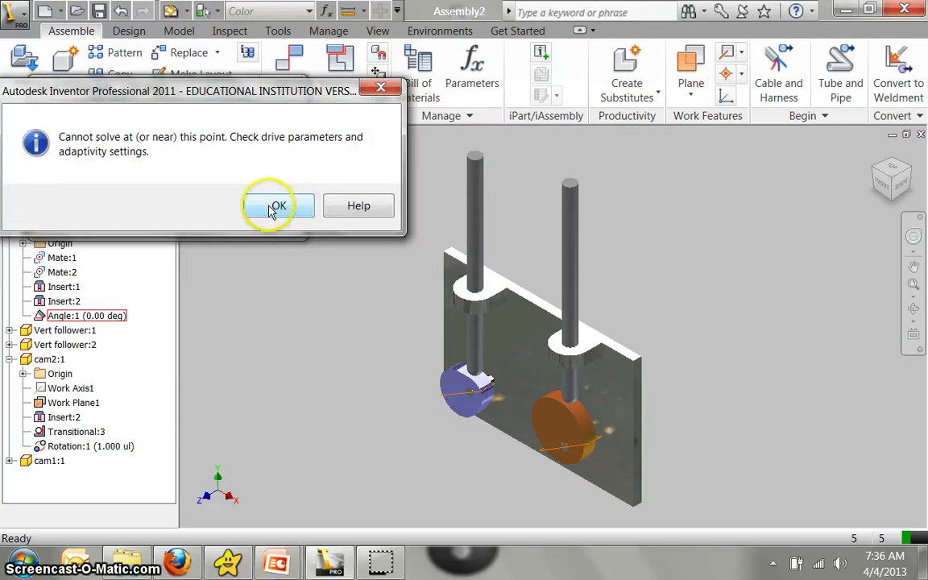
click(272, 206)
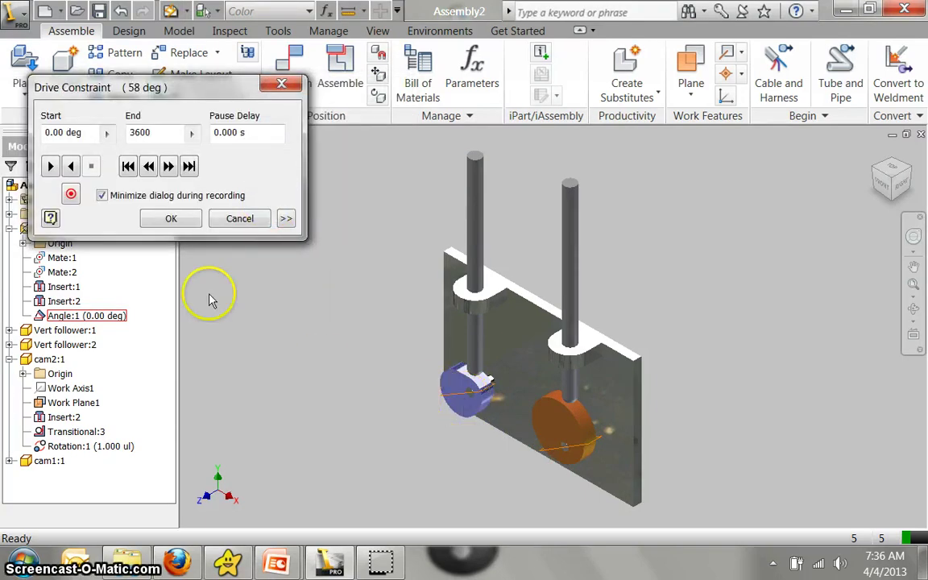
click(232, 219)
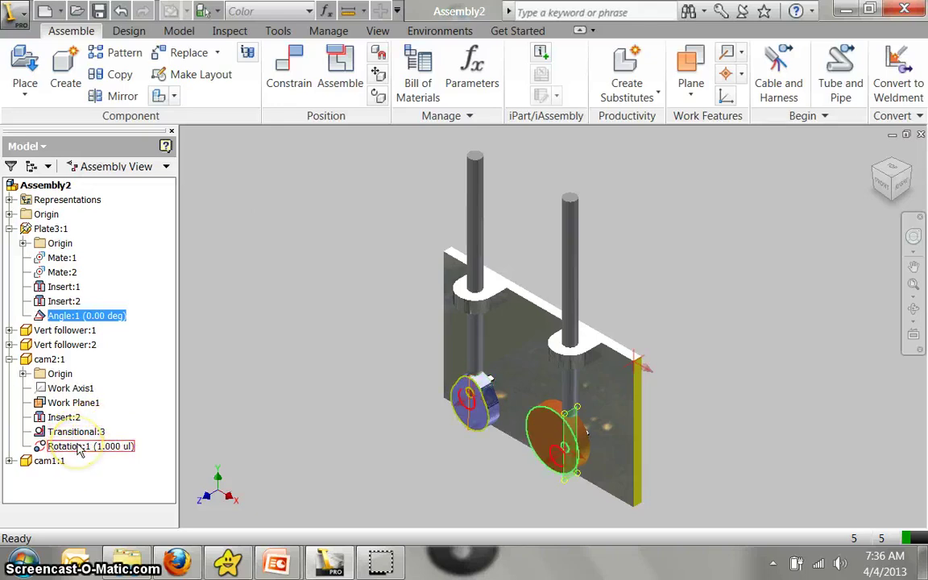
Step: Delete the Transitional:3 constraint under cam2:1
click(74, 432)
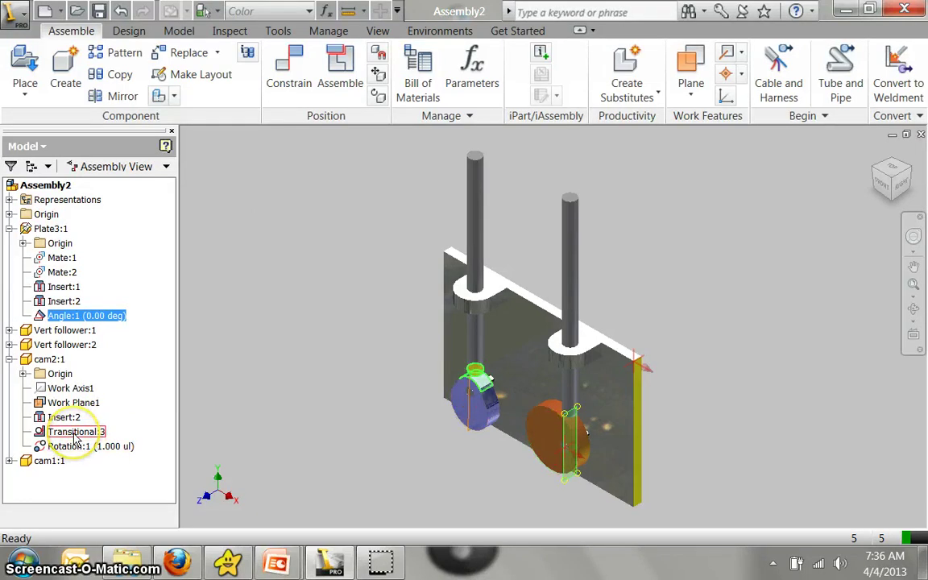
click(465, 409)
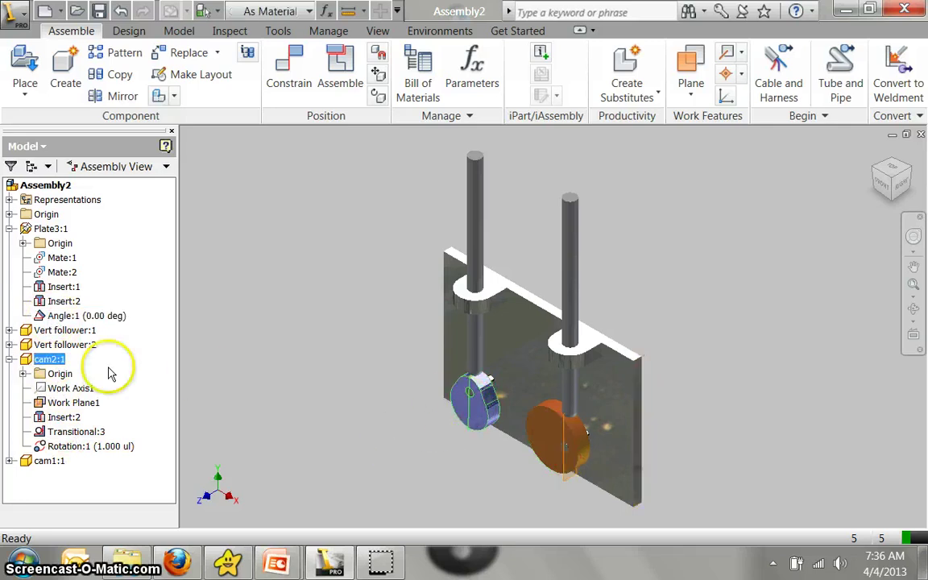
right_click(64, 434)
click(112, 235)
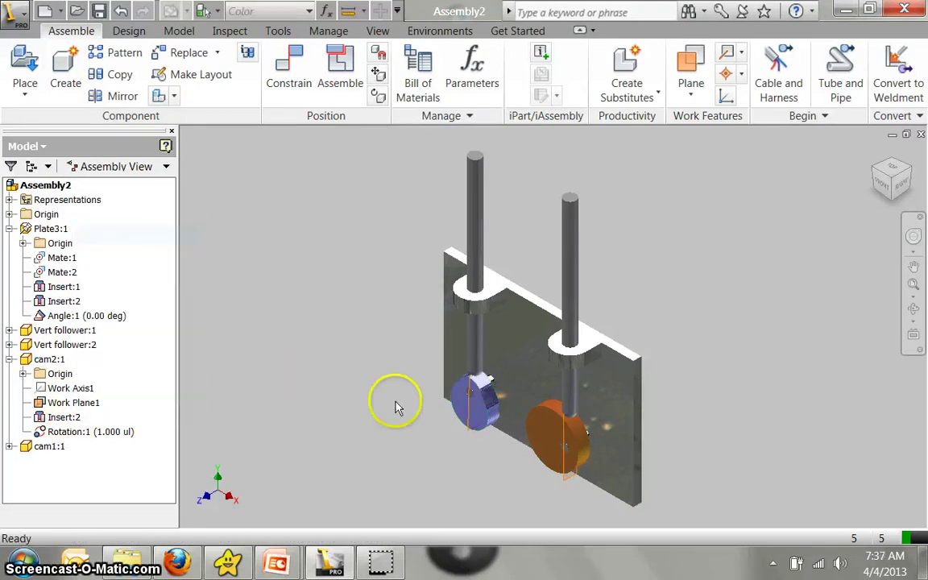
Step: Drag the follower rod and the orange cam1 by hand to test their motion
mouse_move(466, 375)
mouse_down()
mouse_move(471, 320)
mouse_move(476, 391)
mouse_move(501, 382)
mouse_move(483, 377)
mouse_up()
click(460, 373)
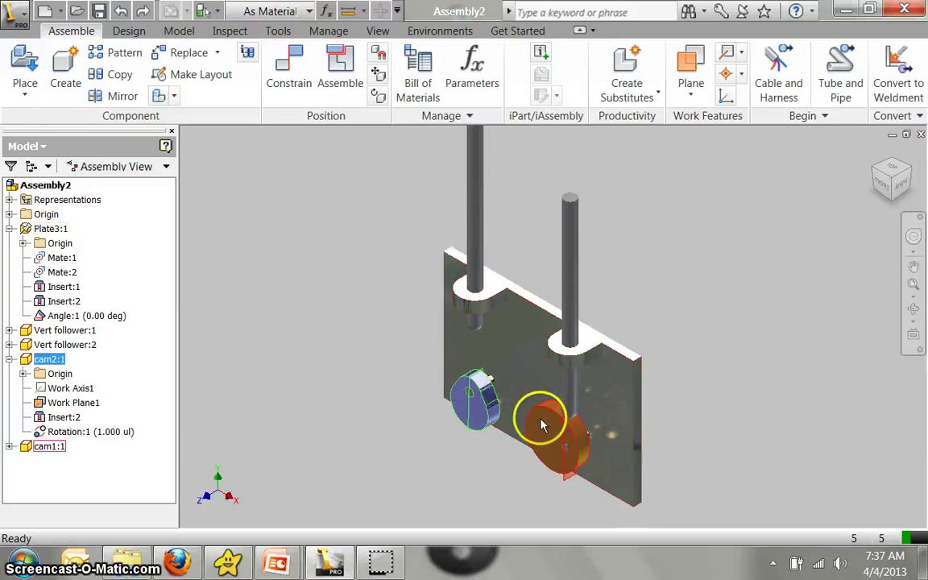
drag(548, 423, 424, 352)
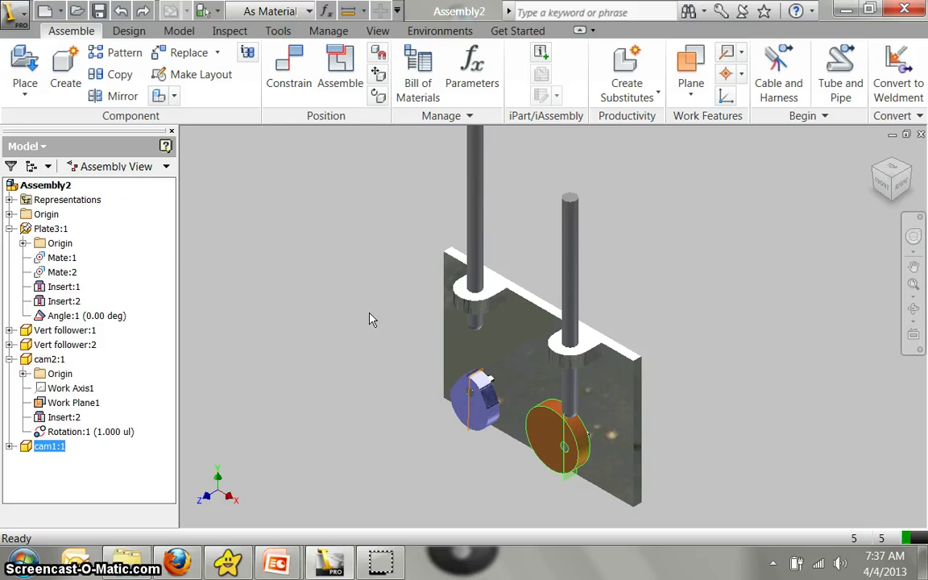
key(alt)
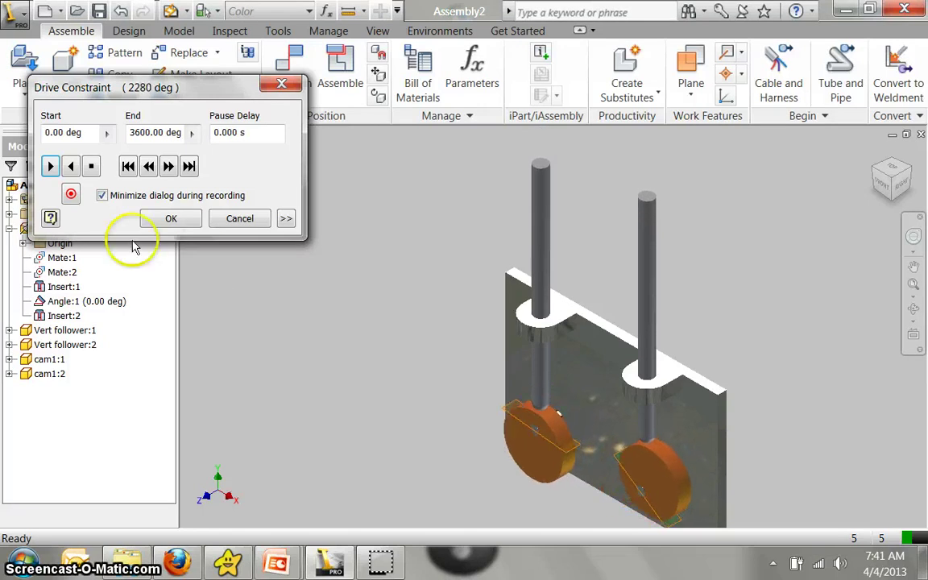
Step: Cancel the running Angle:1 drive and start a new file
click(233, 219)
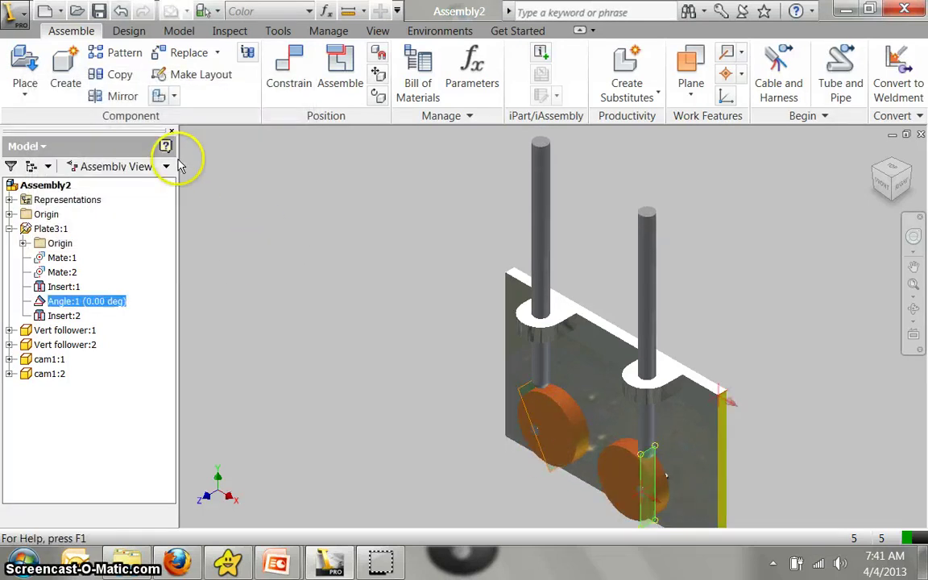
click(46, 14)
Step: Create a new Standard.iam assembly and bring up the Place Component dialog
double_click(521, 159)
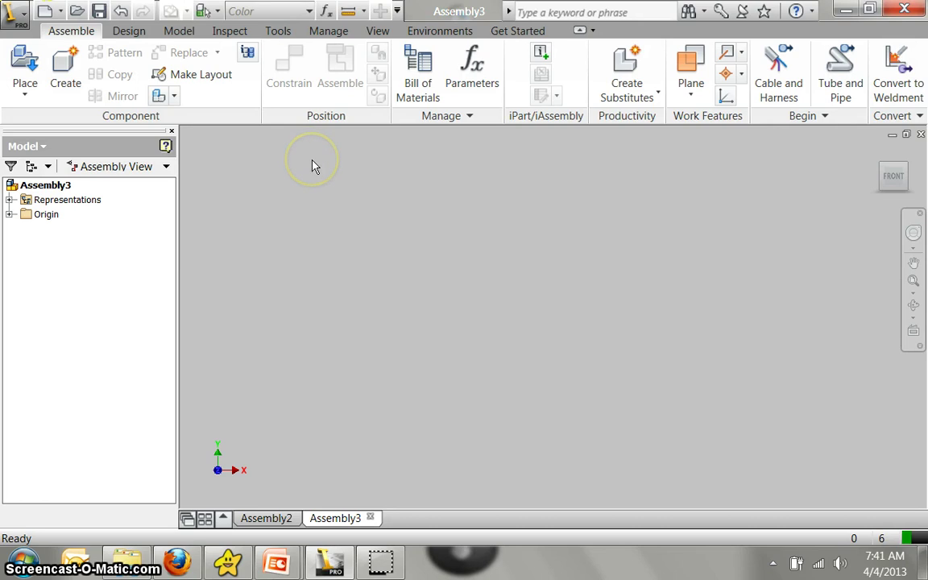
key(alt)
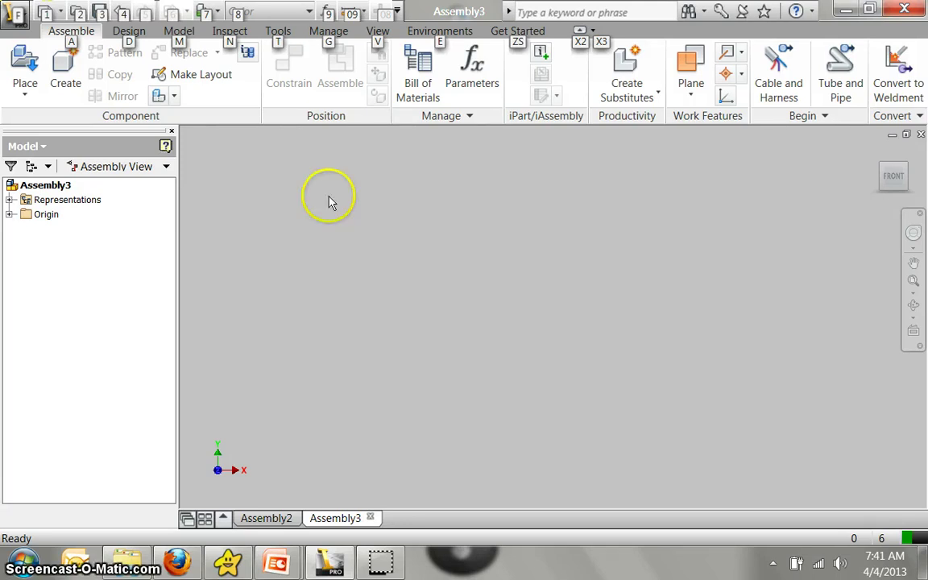
click(25, 64)
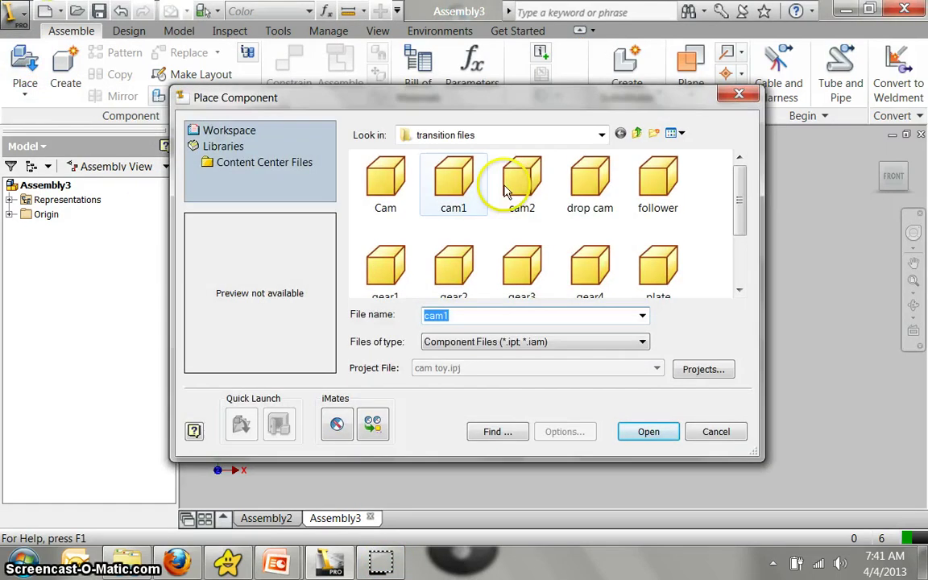
Step: Place the plate part into Assembly3
mouse_move(737, 207)
mouse_down()
mouse_move(738, 257)
mouse_move(730, 208)
mouse_move(732, 223)
mouse_up()
double_click(662, 254)
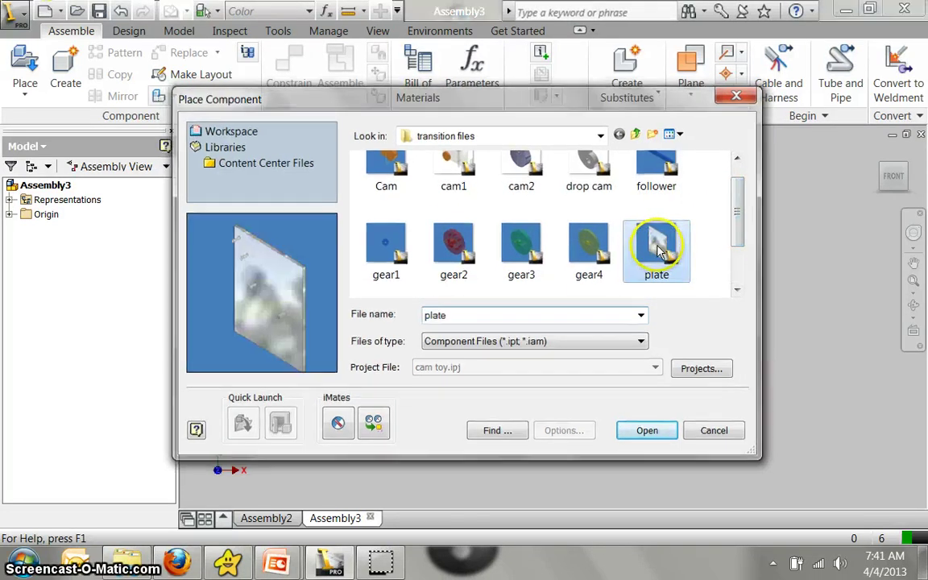
click(593, 292)
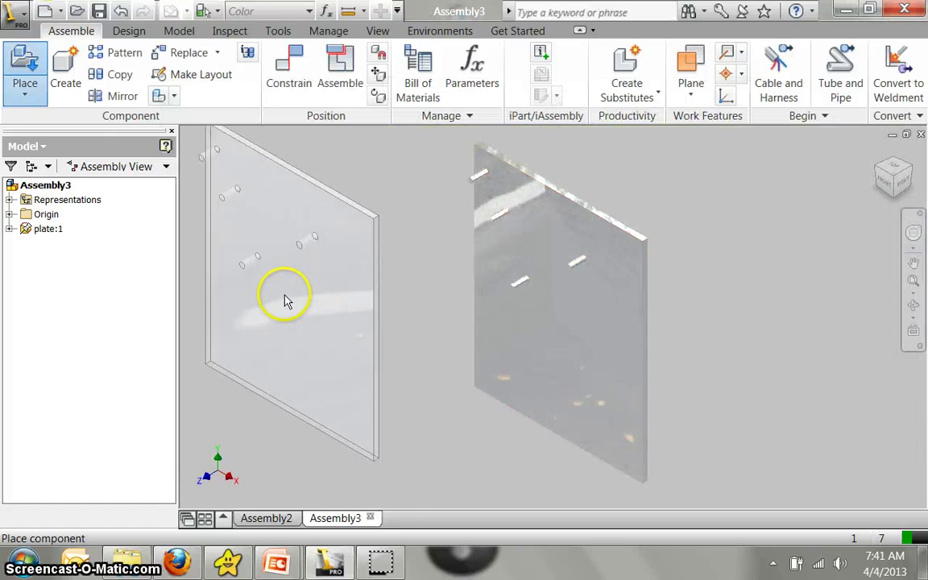
right_click(287, 302)
click(314, 306)
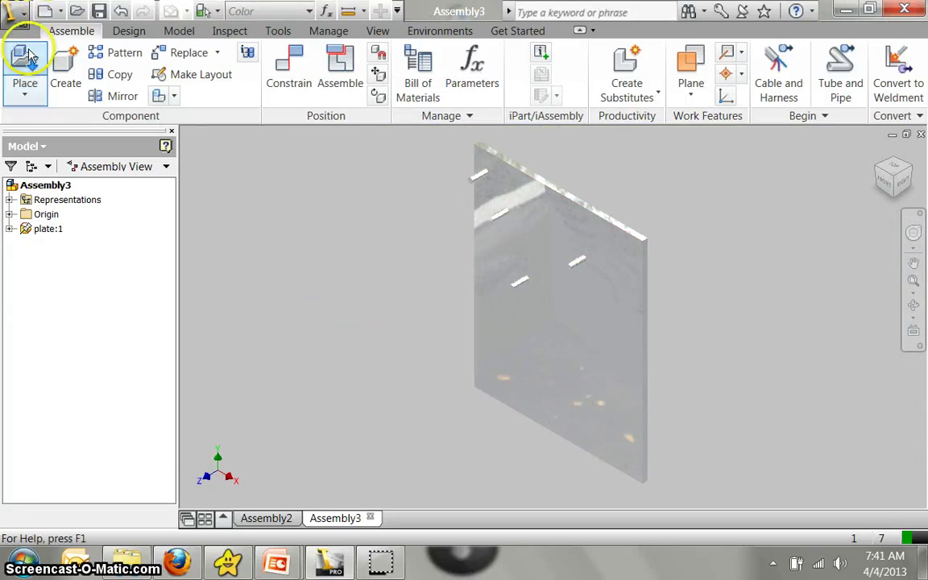
Step: Place gear1 left of the plate and gear2 above gear1
click(26, 56)
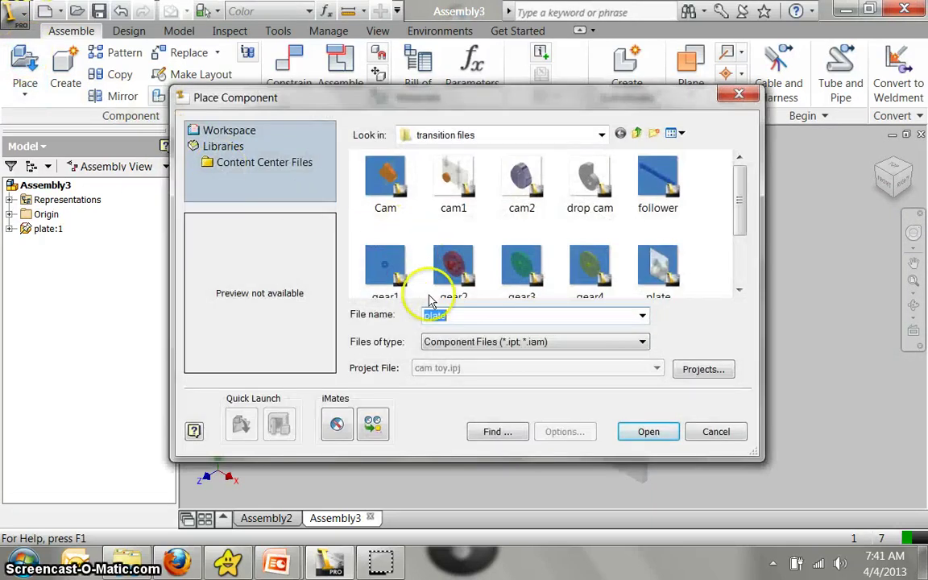
double_click(385, 267)
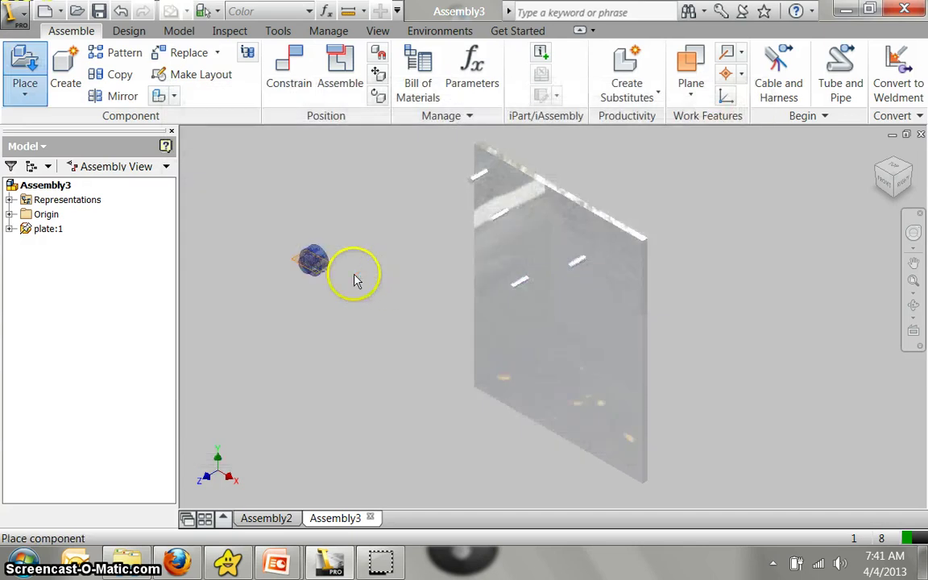
click(353, 272)
right_click(366, 242)
click(379, 246)
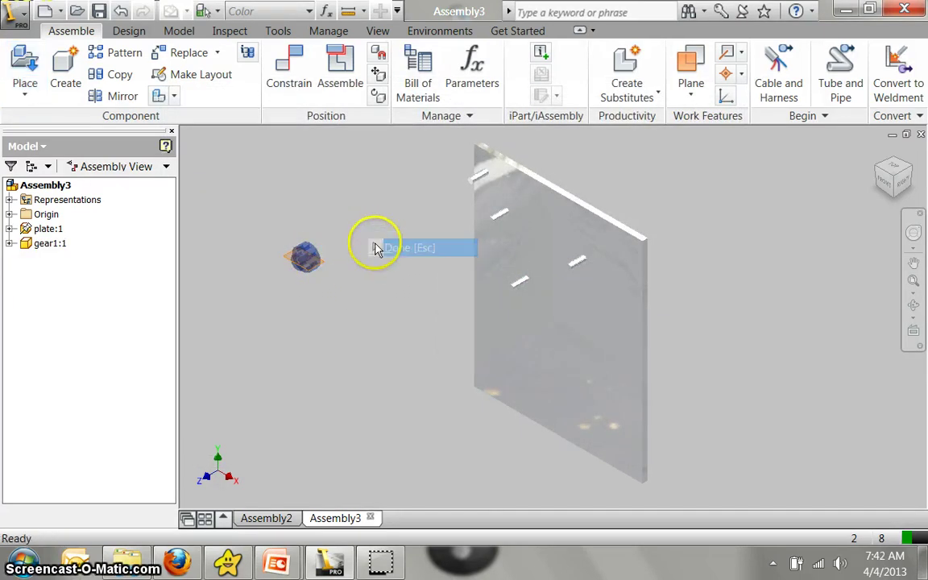
click(25, 60)
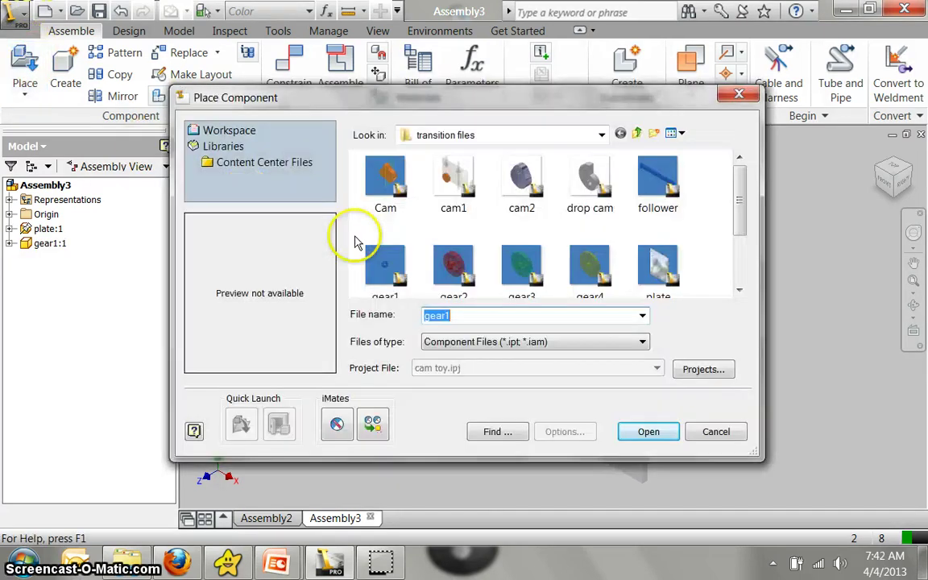
click(446, 260)
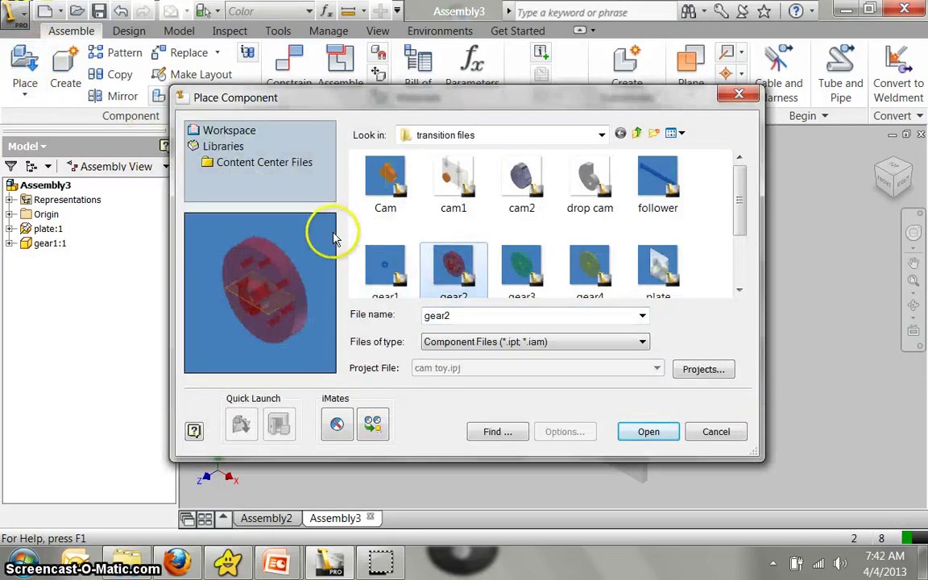
double_click(451, 261)
click(353, 227)
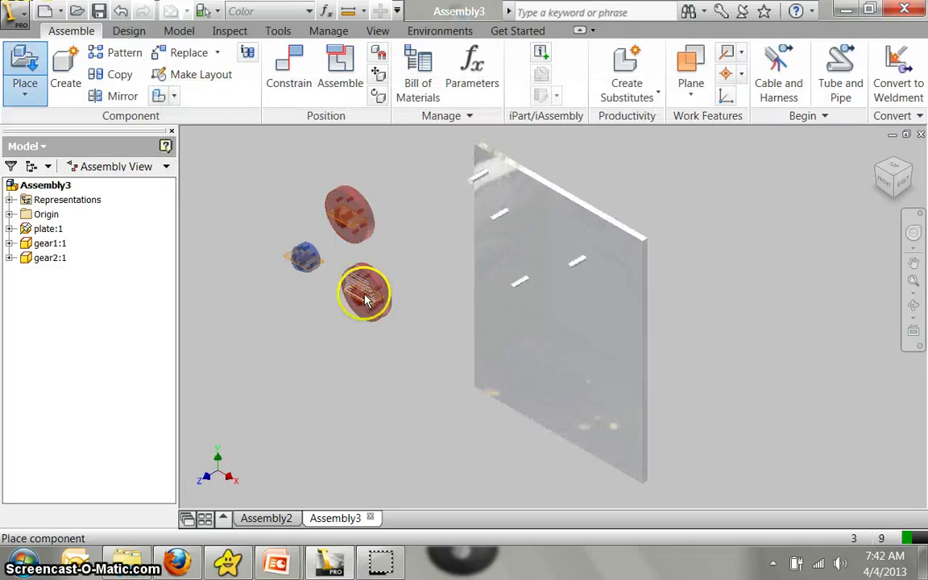
right_click(368, 298)
click(399, 304)
Step: Place gear3 below gear2
click(25, 62)
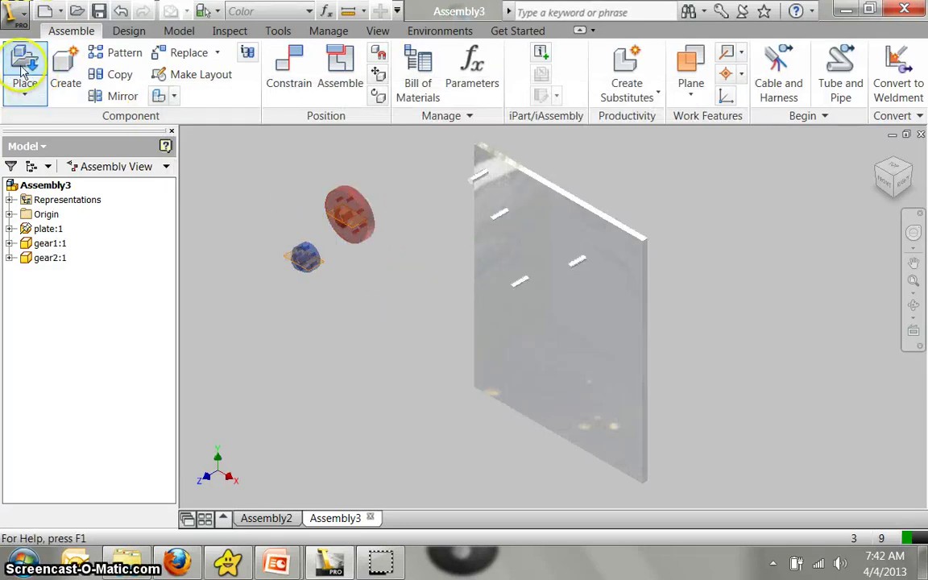
double_click(515, 266)
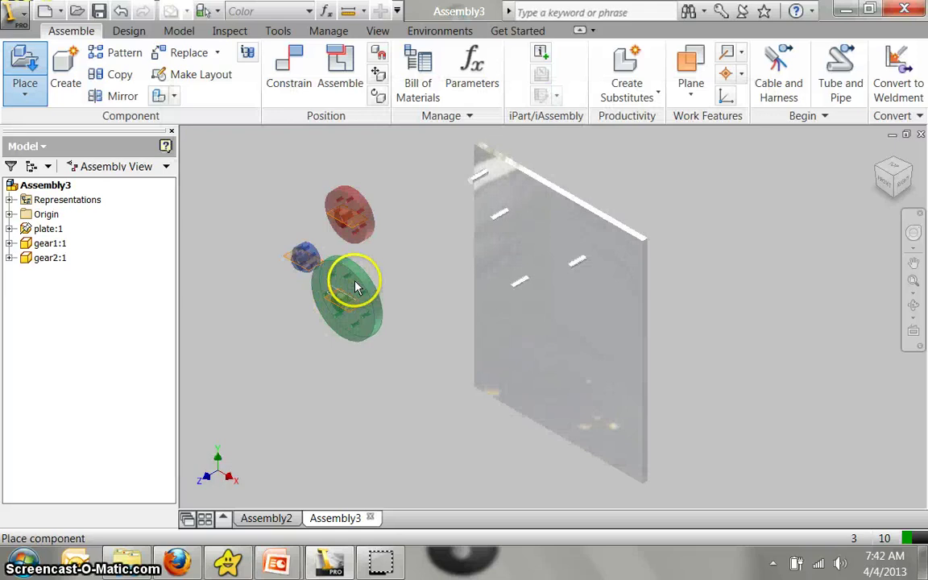
click(338, 315)
right_click(342, 322)
click(396, 328)
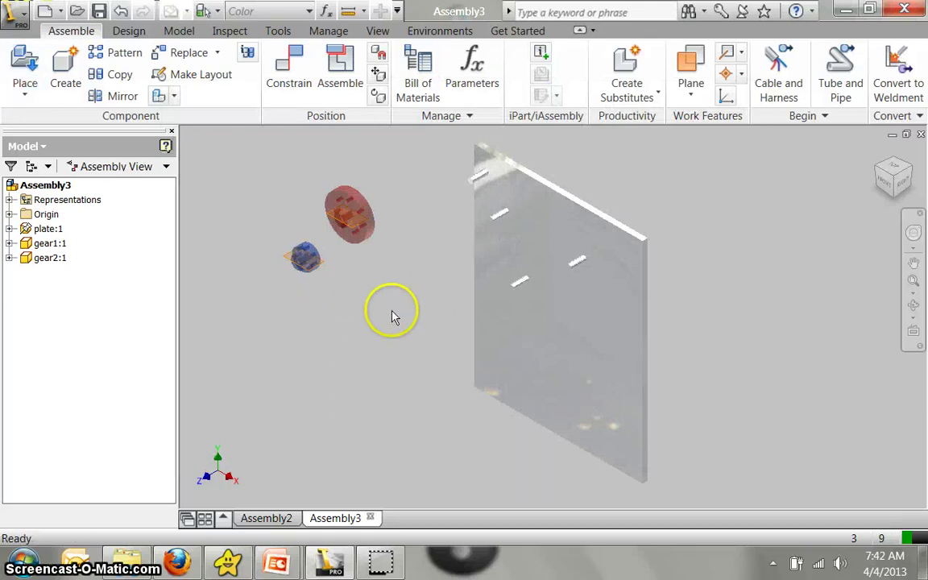
click(25, 62)
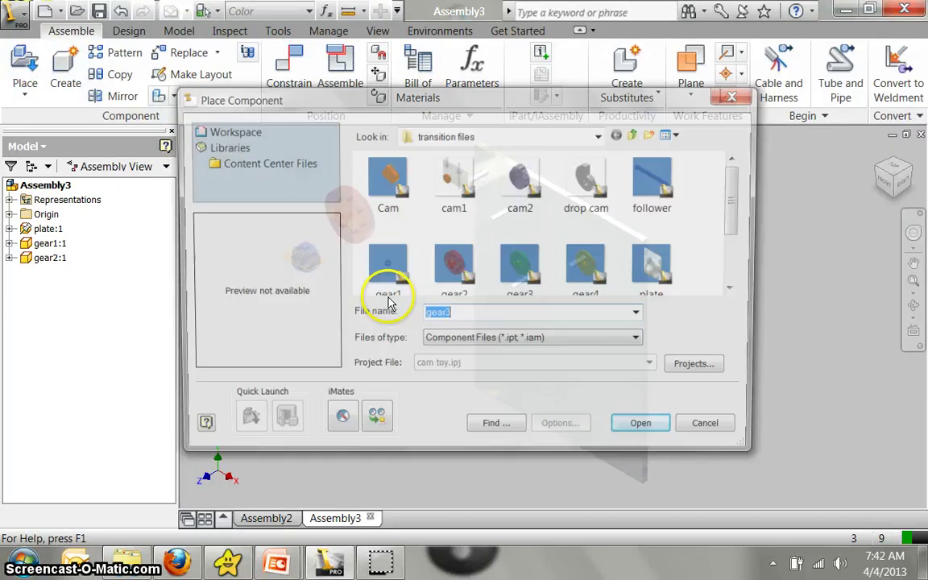
double_click(514, 266)
click(348, 321)
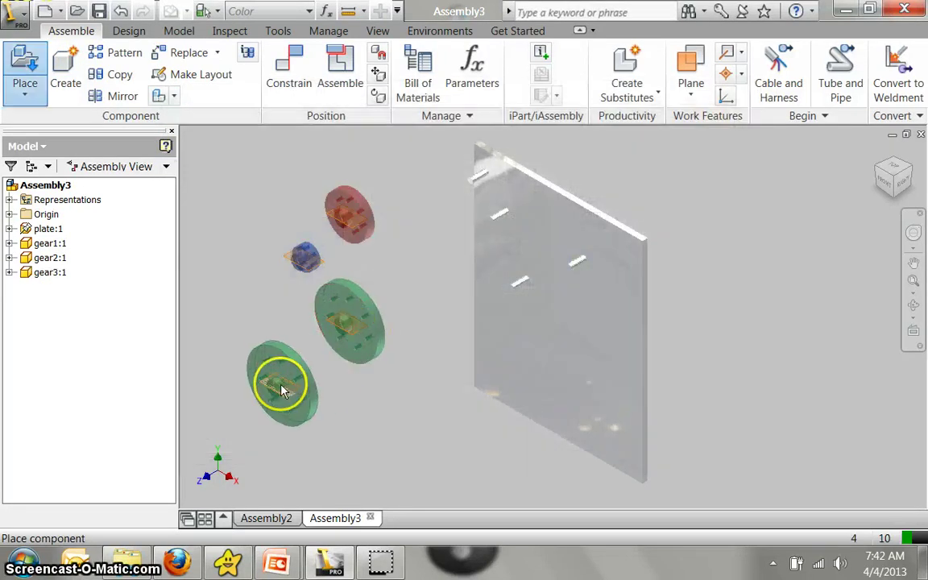
right_click(277, 388)
click(299, 397)
Step: Place gear4 into the assembly and finish placing components
click(25, 62)
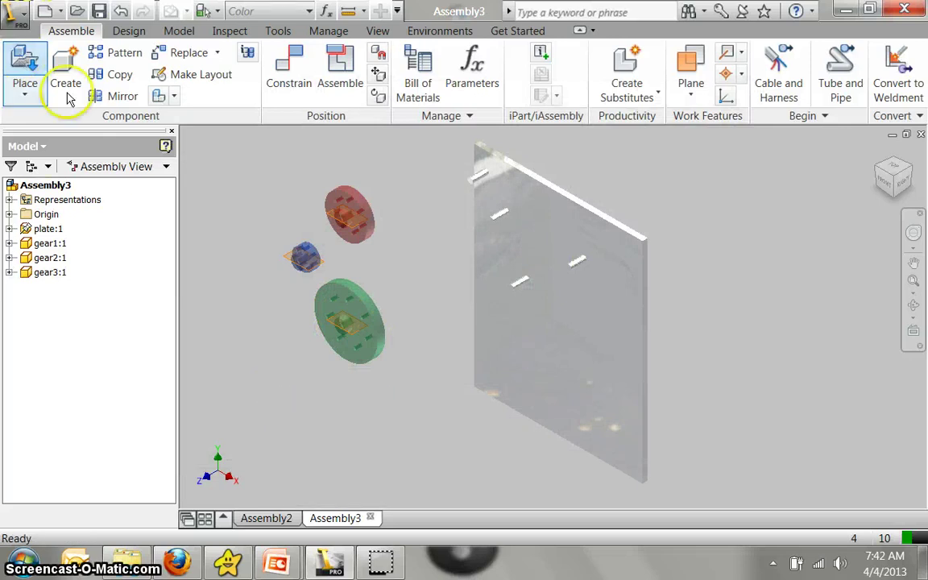
double_click(586, 271)
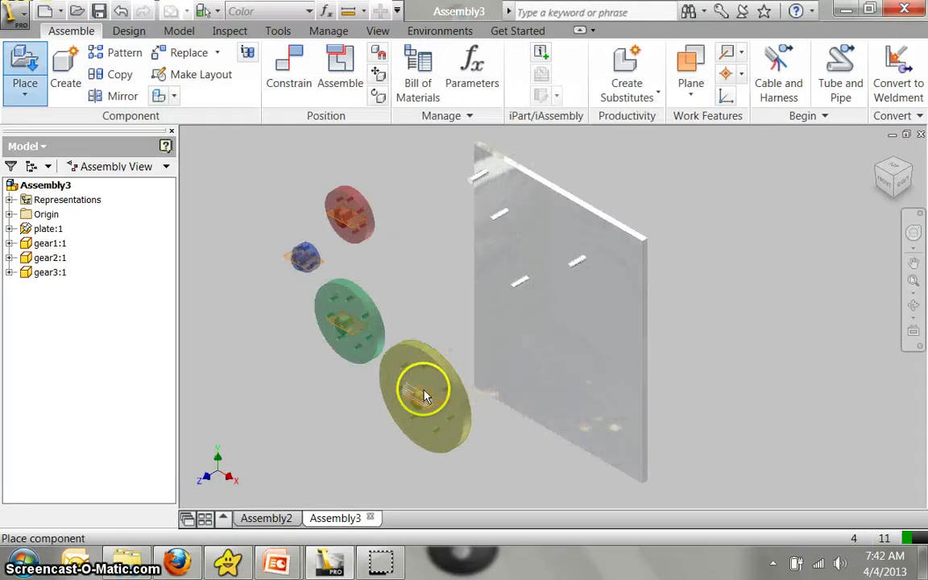
click(403, 418)
right_click(419, 386)
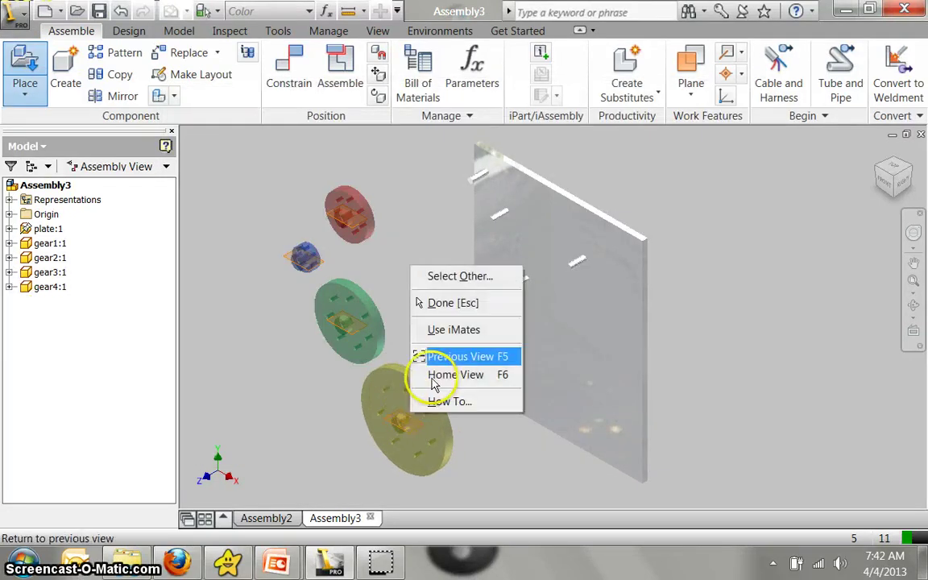
click(435, 303)
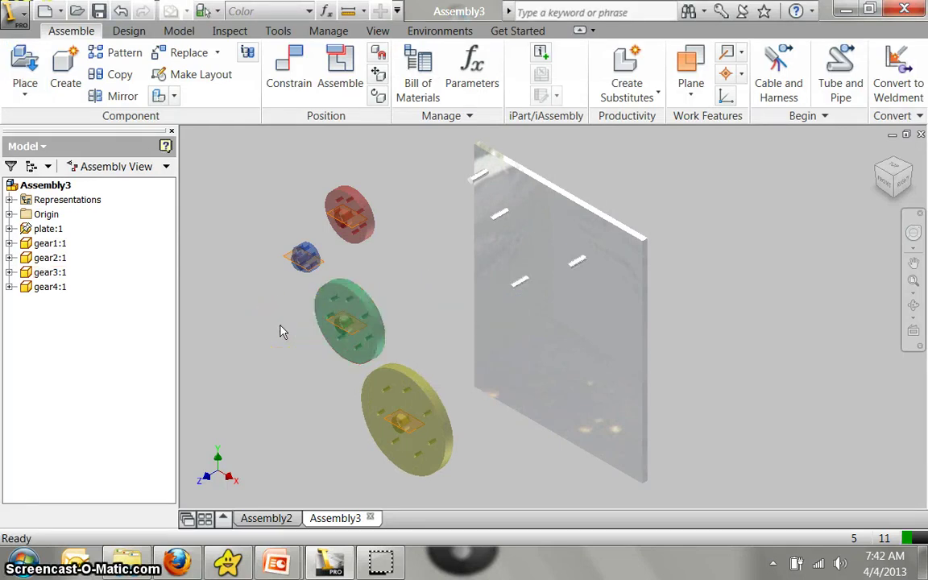
key(alt)
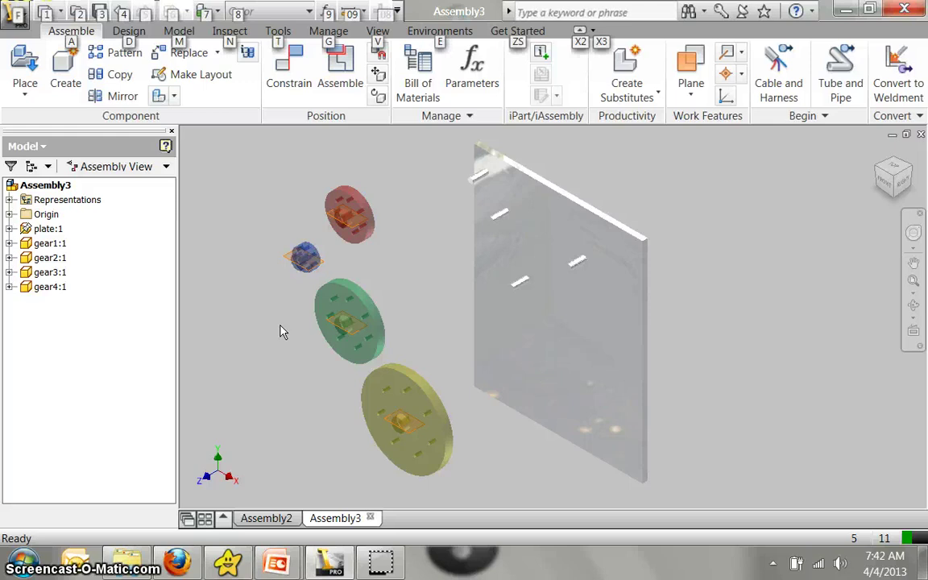
Step: Review slide 17 of the Motion Constraint Steps presentation, then close it
click(276, 562)
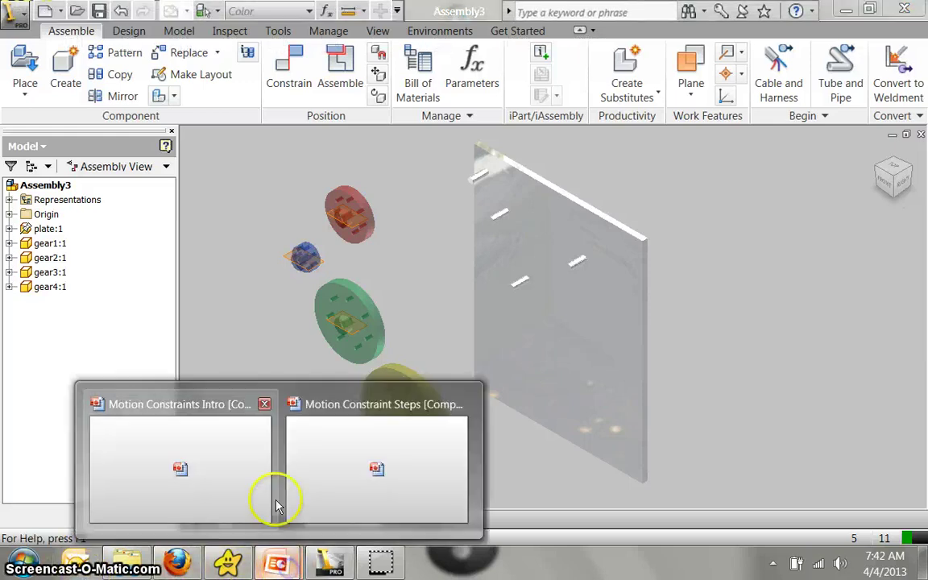
click(385, 469)
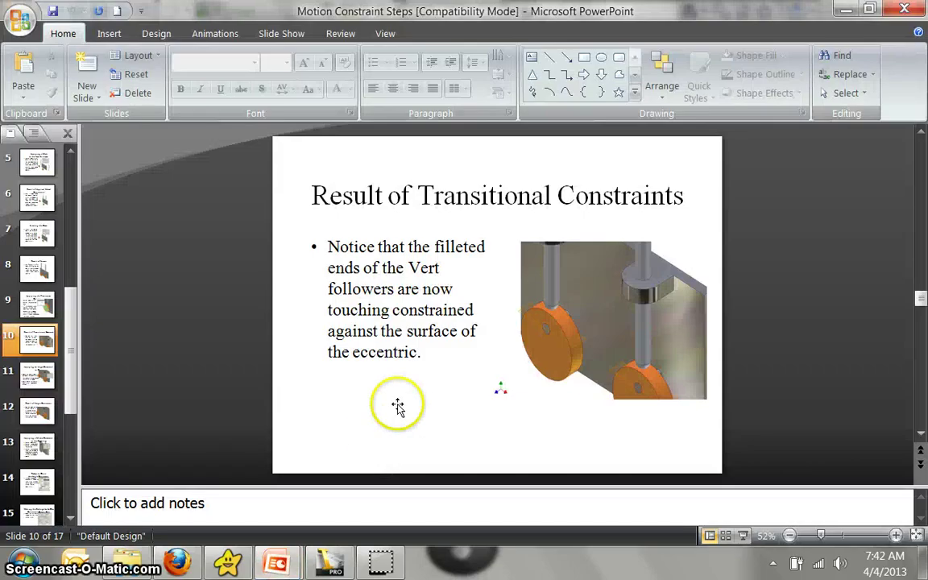
drag(919, 299, 921, 416)
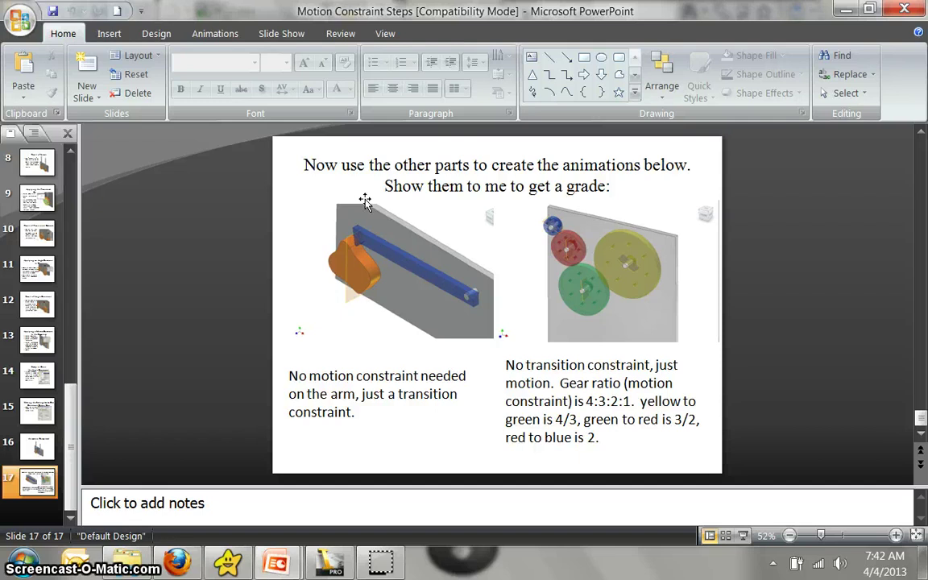
click(383, 99)
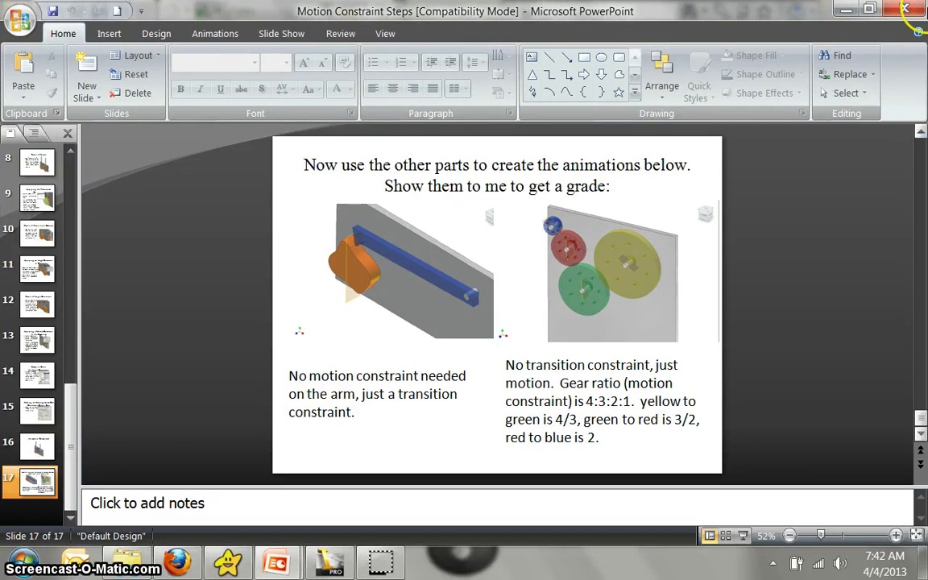
click(904, 8)
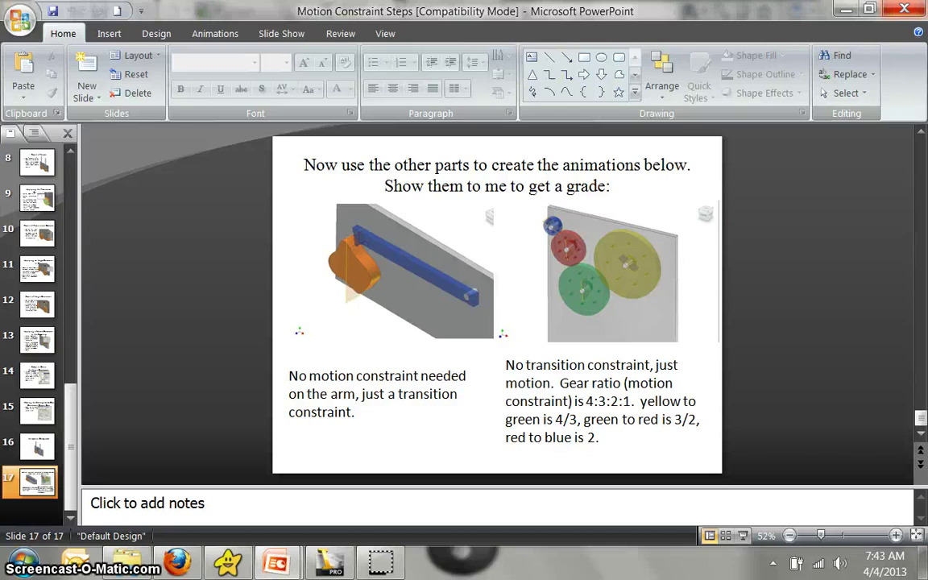
Step: Back in Assembly3, seat the blue gear on its plate pin with an aligned Insert constraint
click(332, 567)
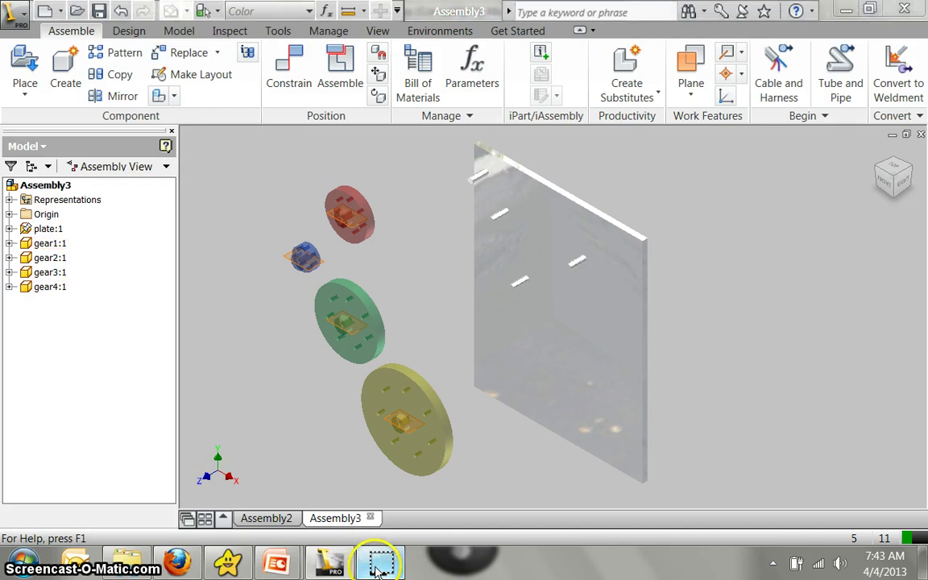
click(383, 188)
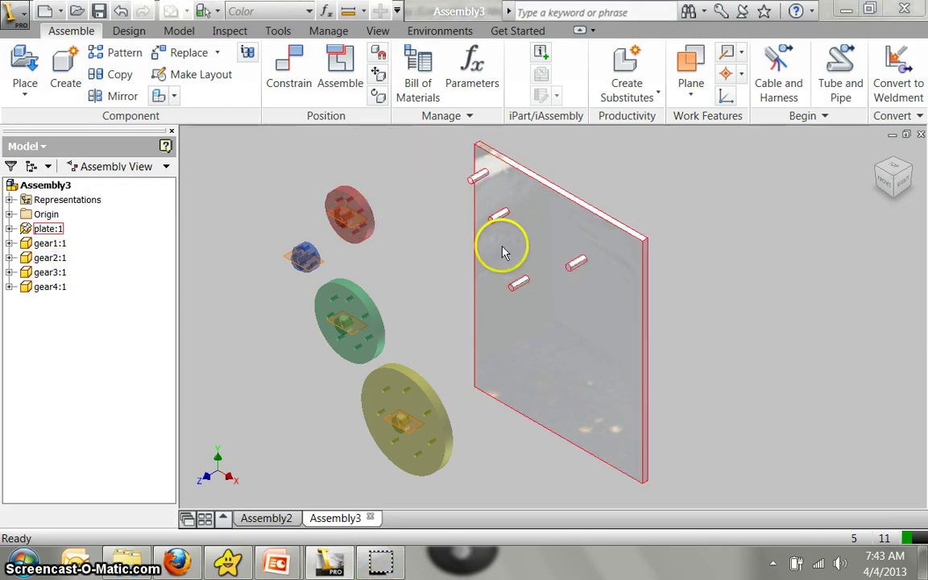
click(283, 68)
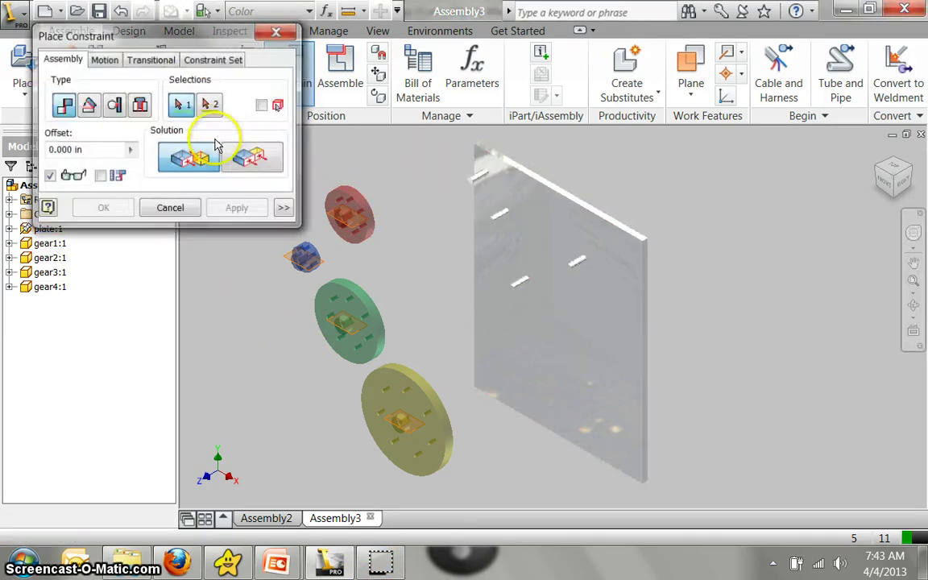
click(140, 105)
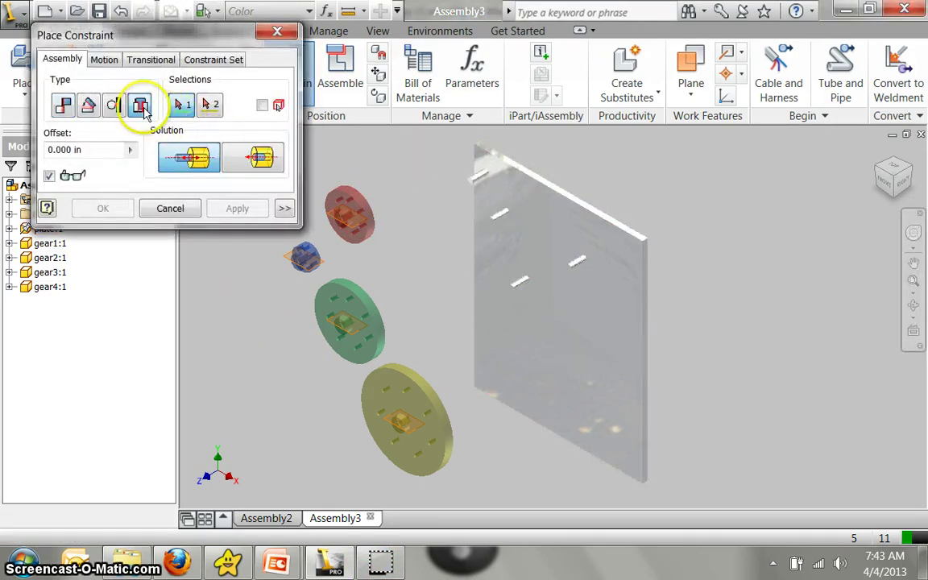
click(252, 158)
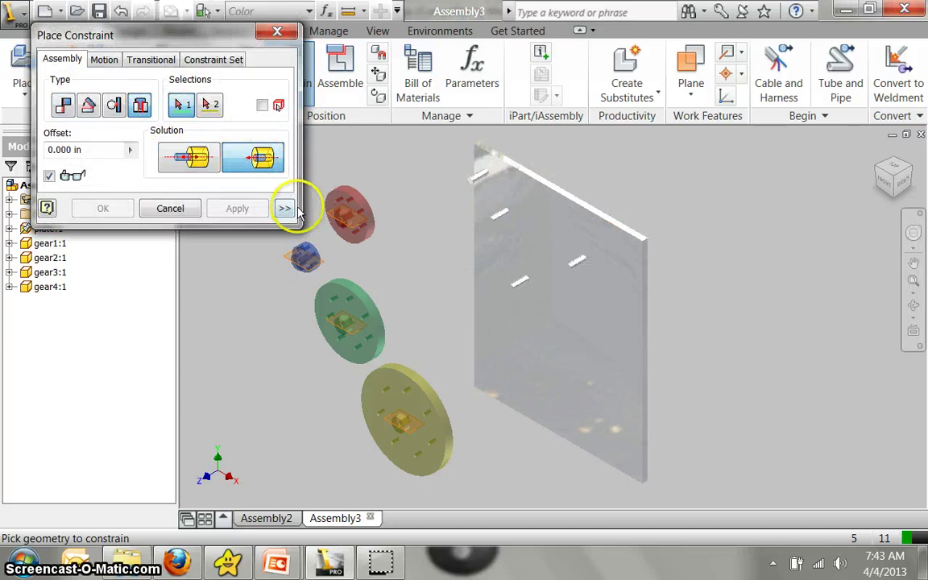
scroll(294, 268, down, 5)
click(296, 268)
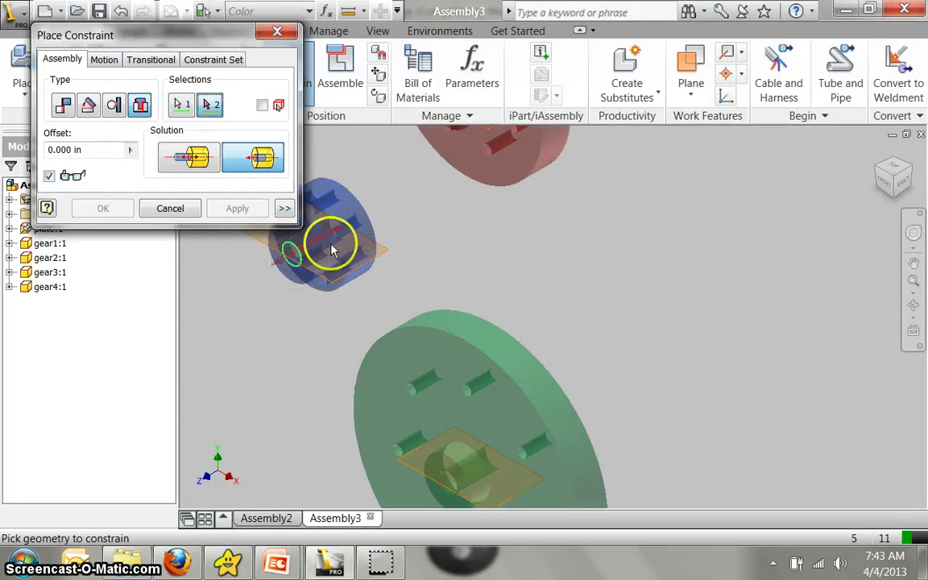
scroll(365, 220, up, 5)
click(562, 144)
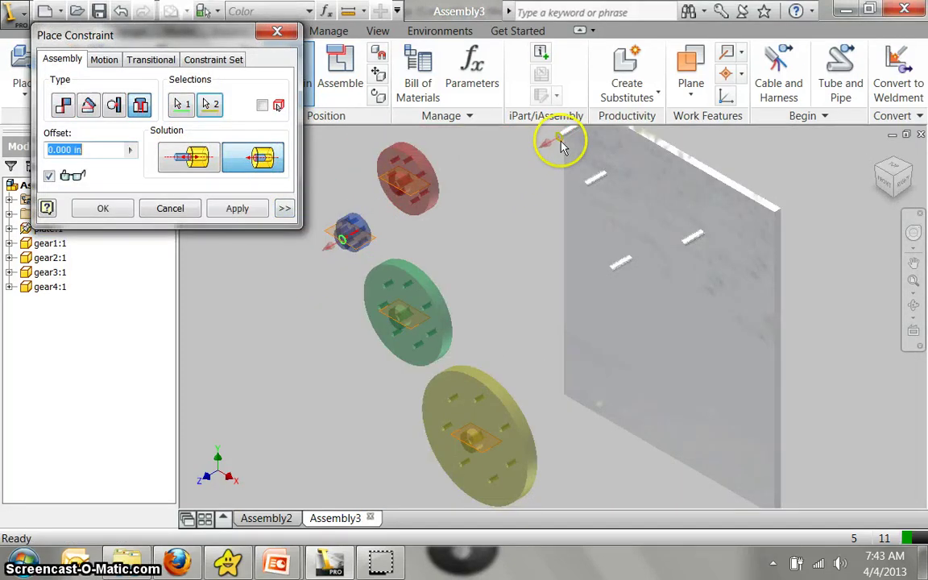
click(259, 209)
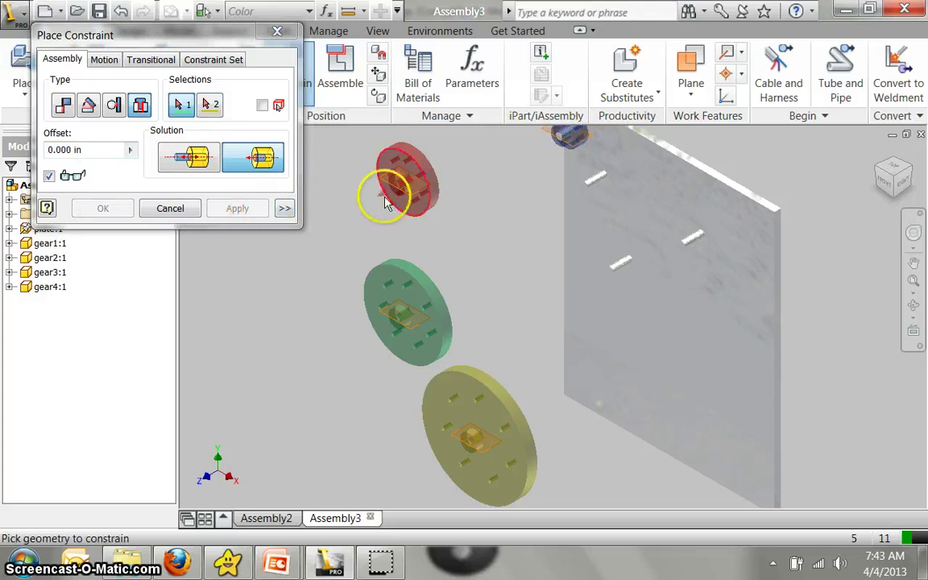
Step: Insert the red, green and yellow gears onto their plate pins, then recentre the view
click(405, 189)
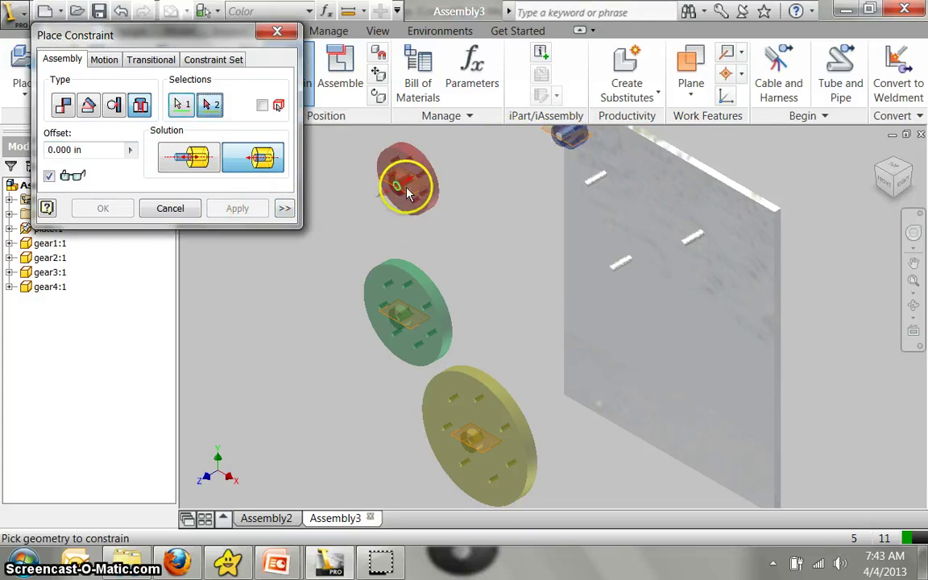
click(586, 182)
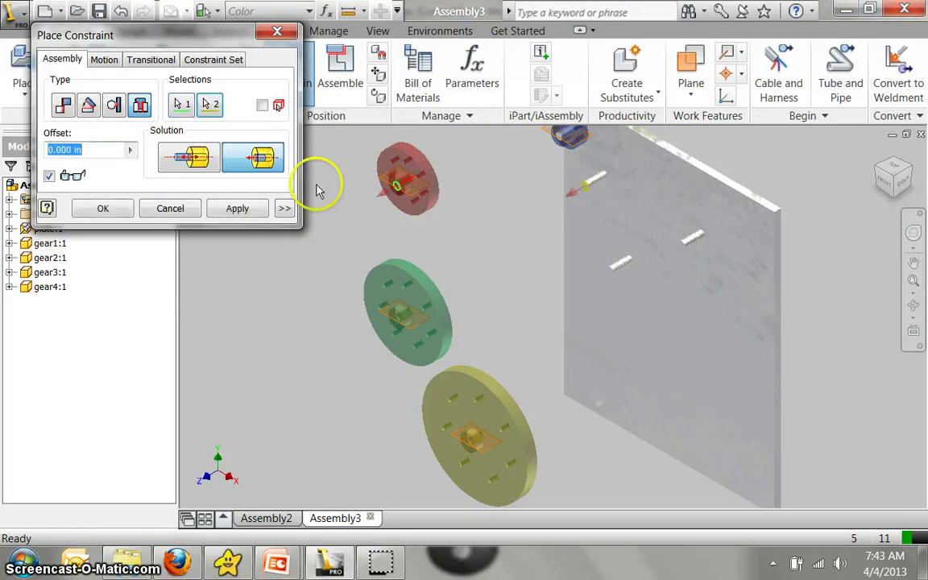
click(235, 208)
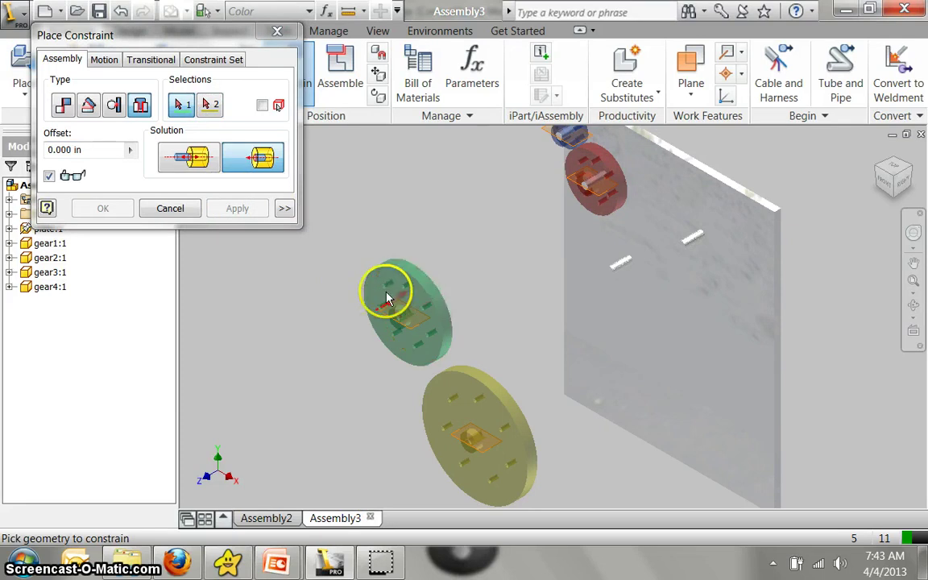
click(395, 317)
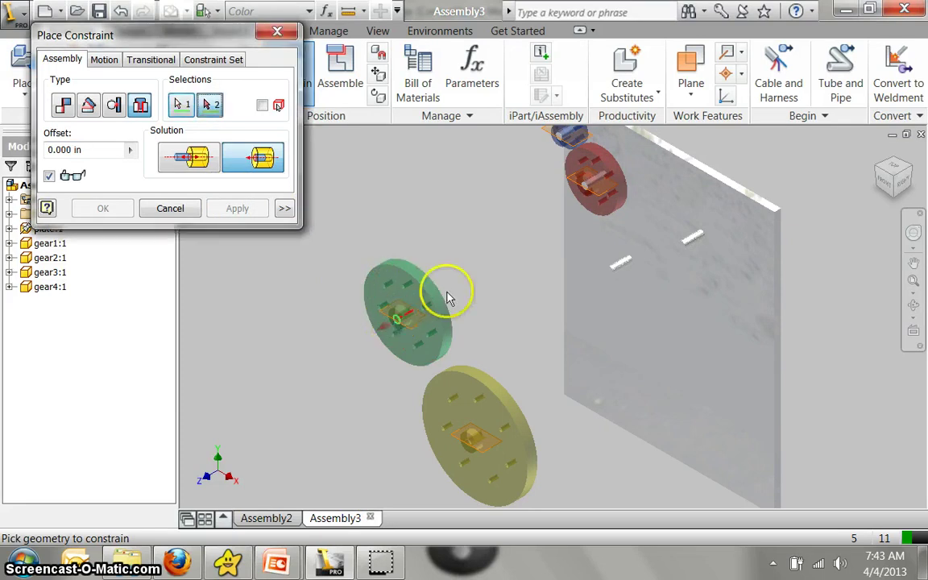
click(610, 269)
click(232, 210)
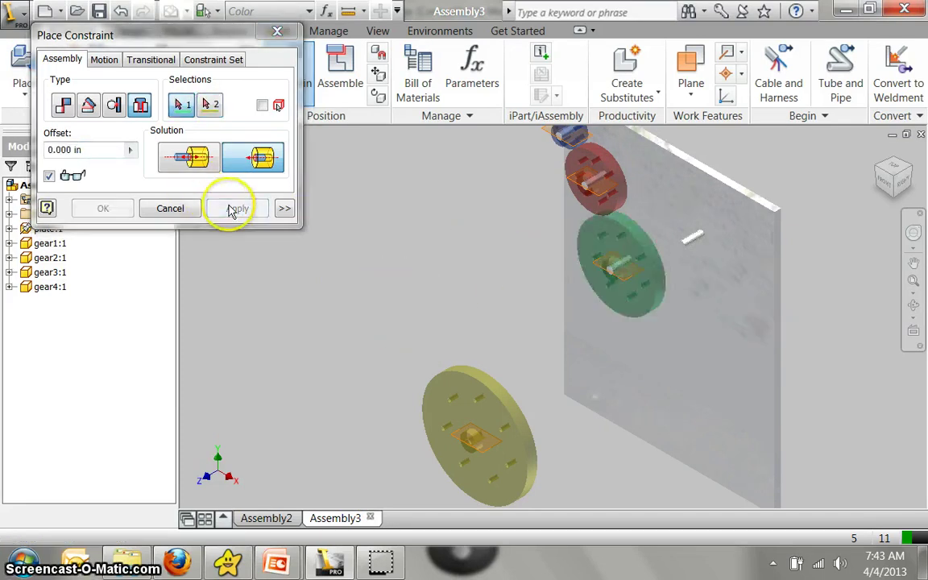
click(473, 450)
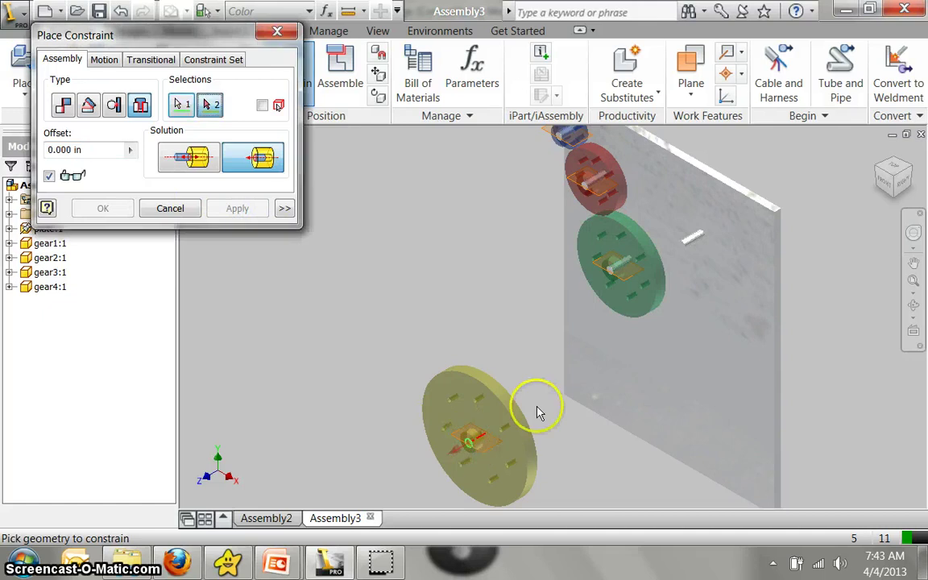
click(676, 242)
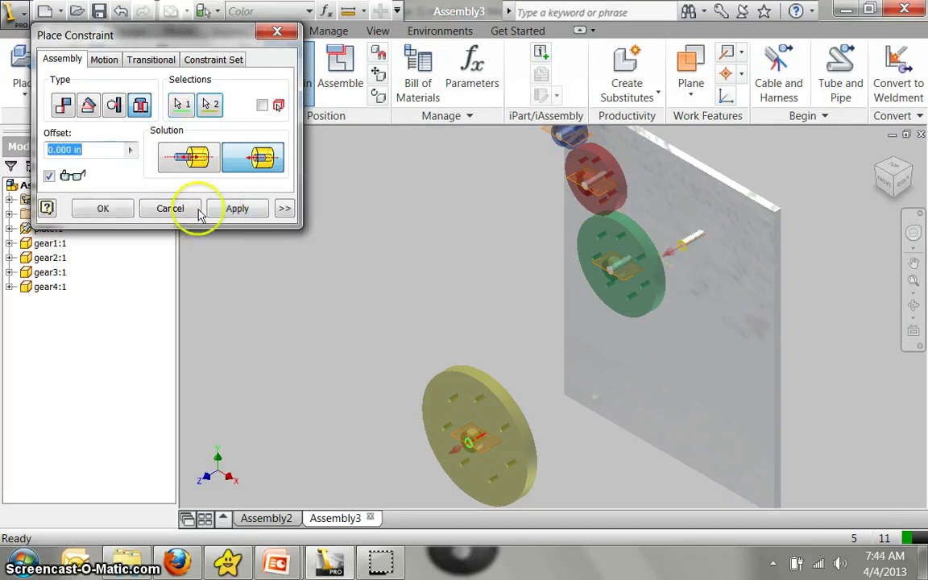
click(231, 208)
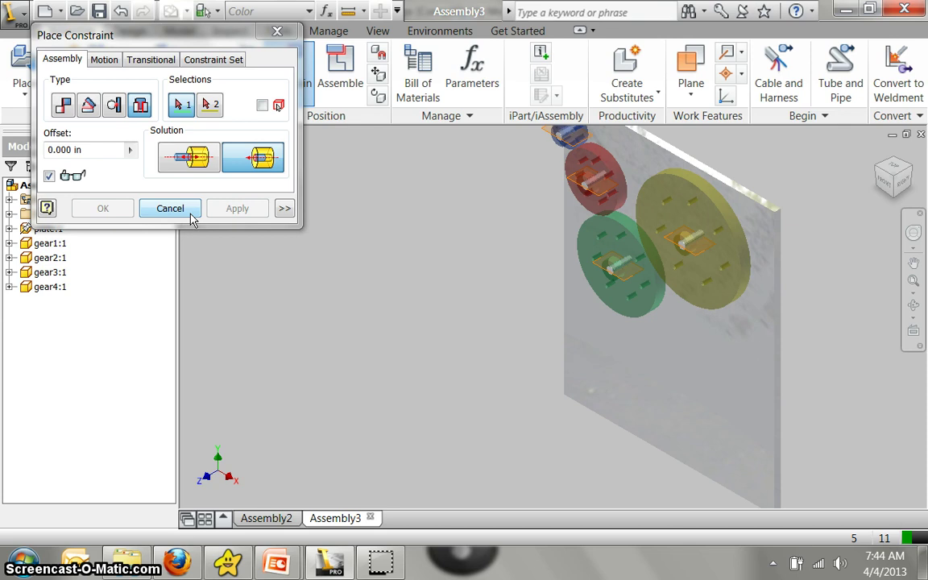
middle_drag(582, 253, 441, 325)
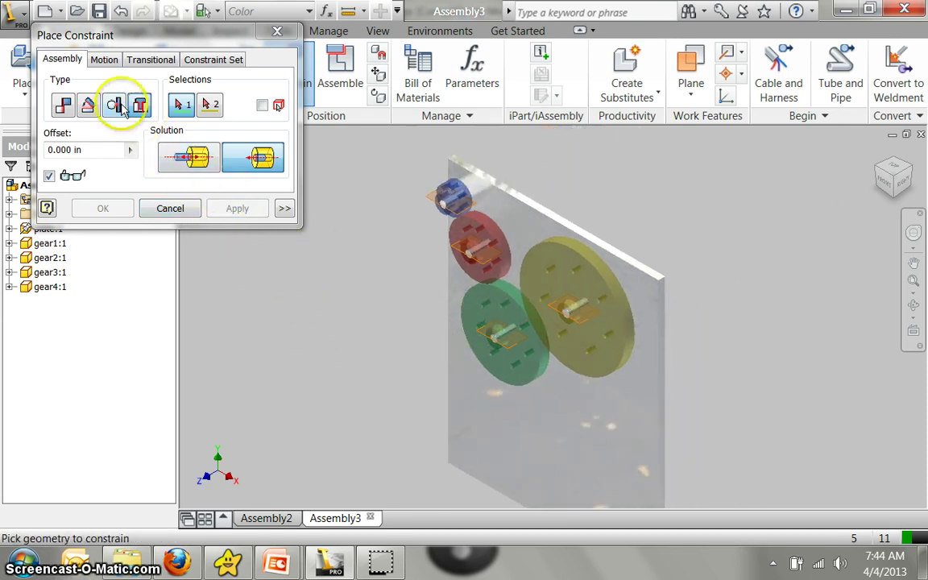
Step: Link the large yellow gear to the green gear with an opposite-direction Rotation constraint, ratio 4/3
click(104, 59)
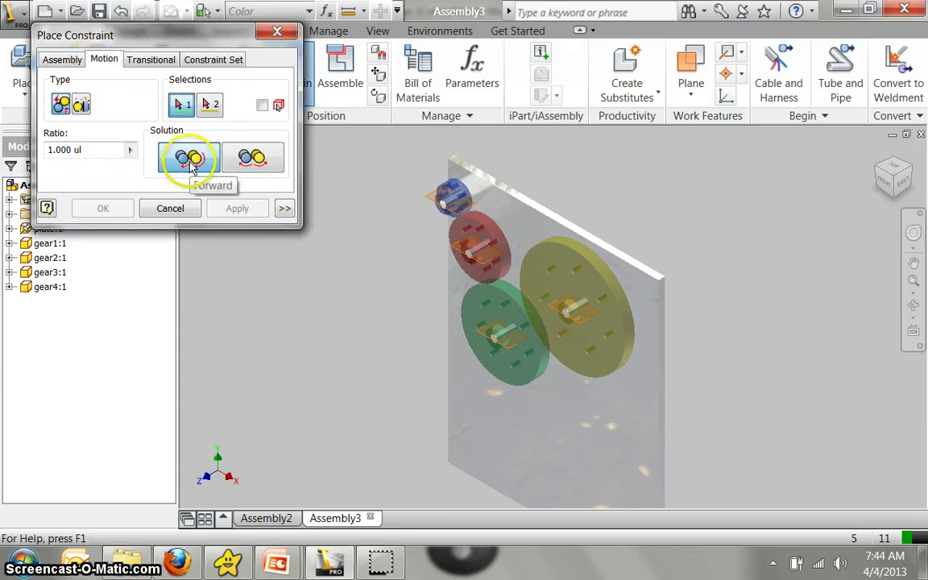
click(253, 162)
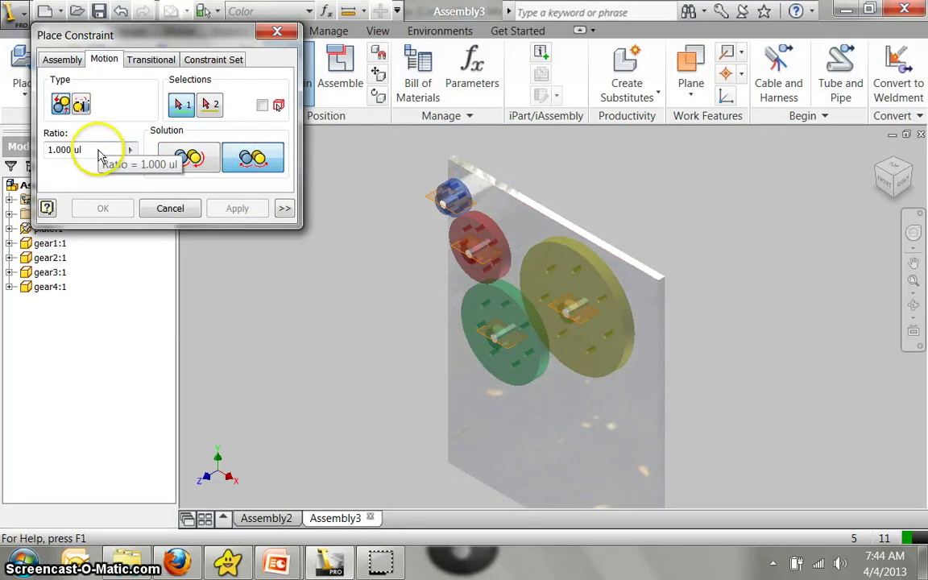
drag(96, 153, 49, 150)
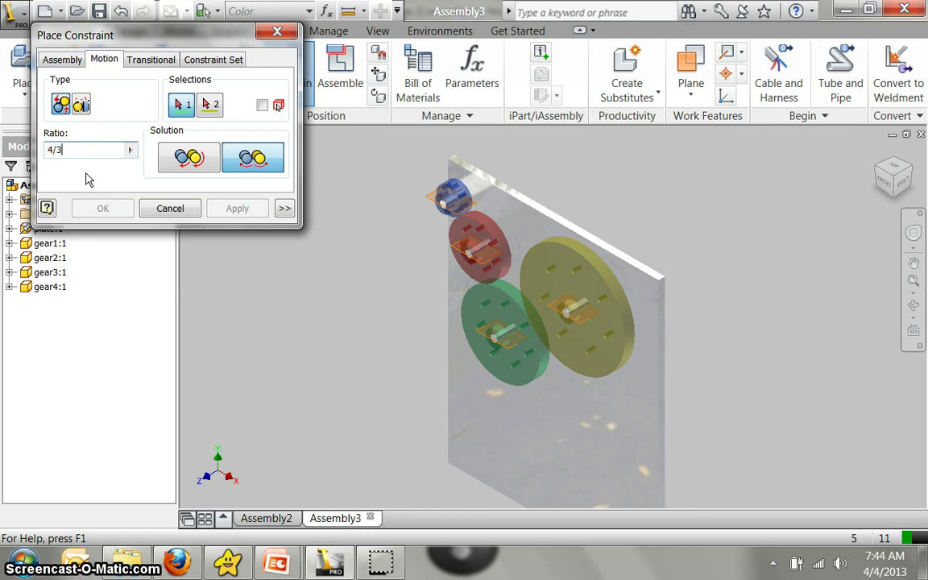
click(556, 289)
click(501, 309)
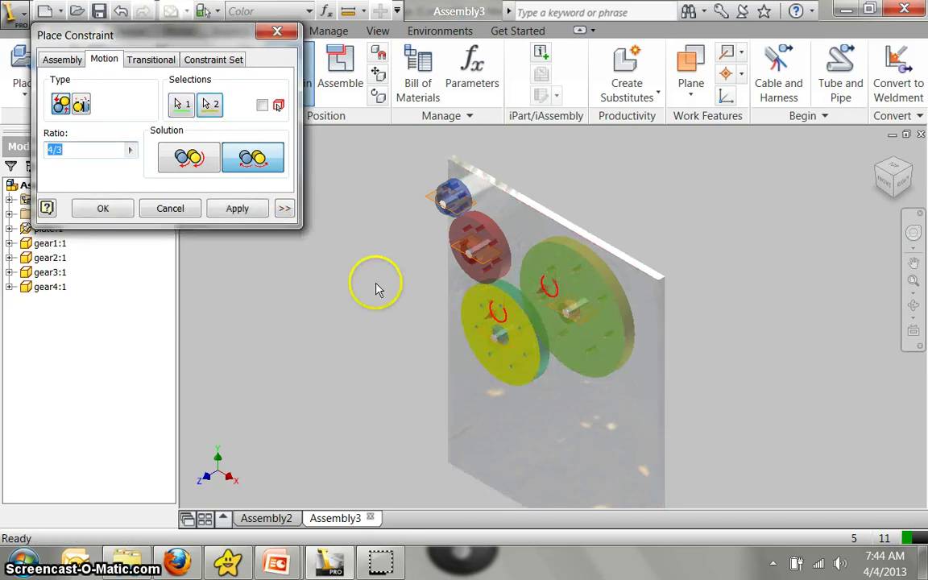
click(237, 208)
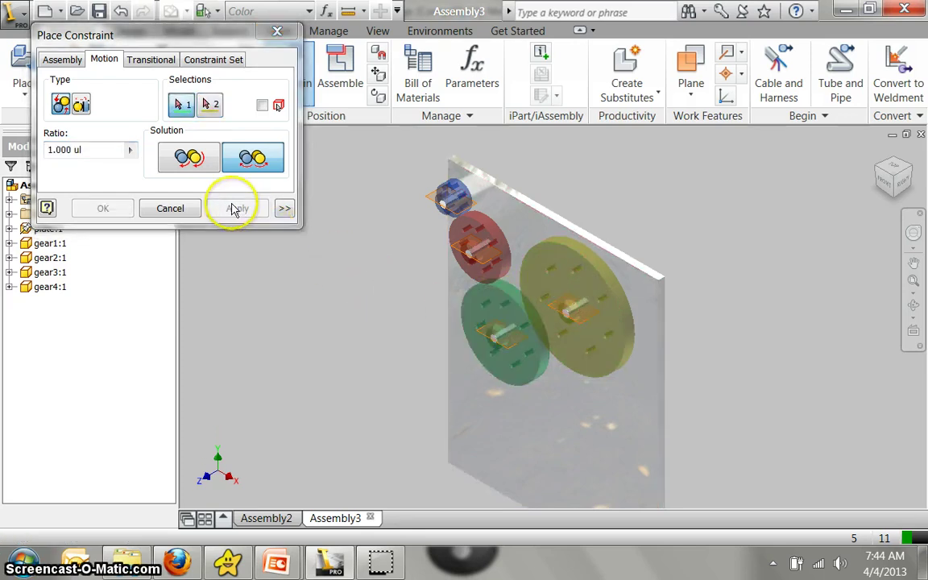
Step: Link the green gear to the red gear with a Rotation constraint, ratio 3/2
click(111, 157)
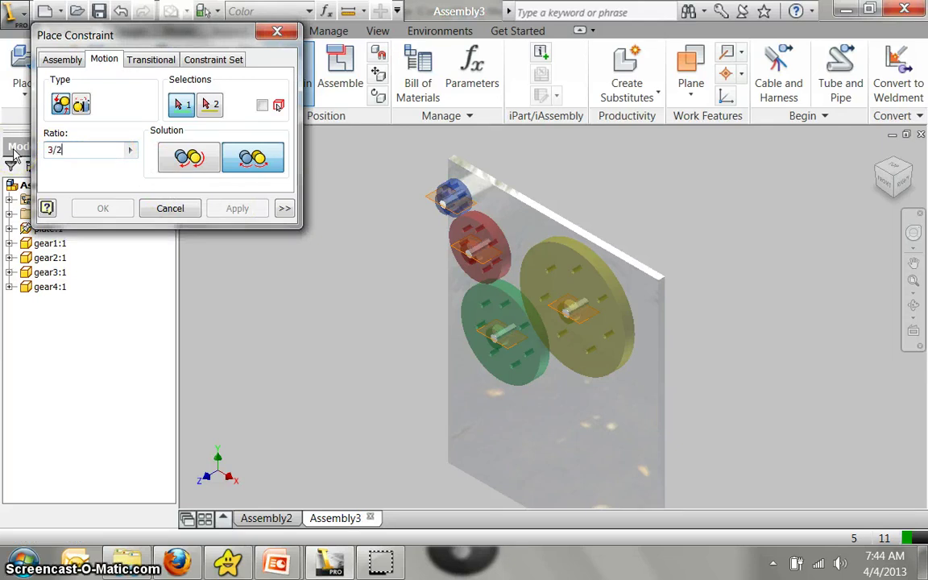
click(479, 303)
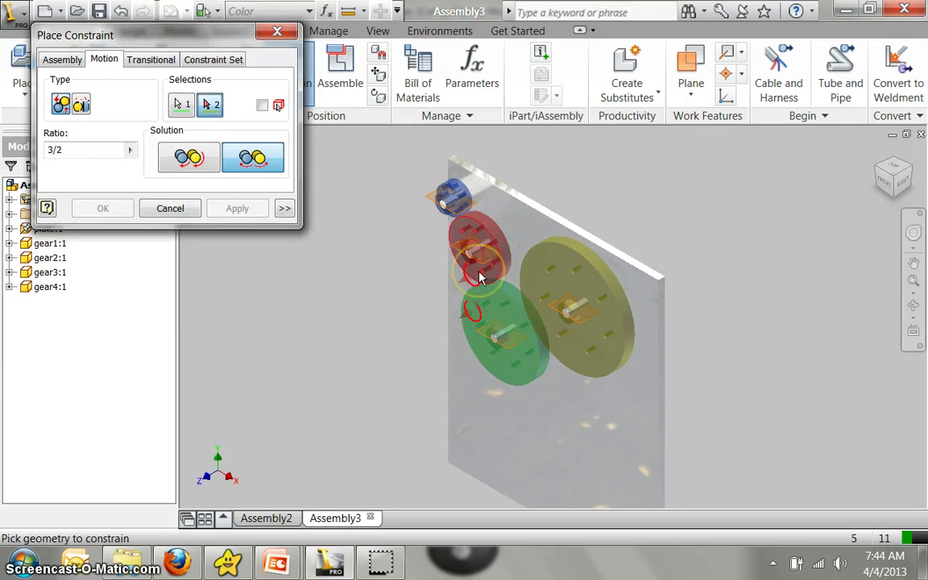
click(480, 271)
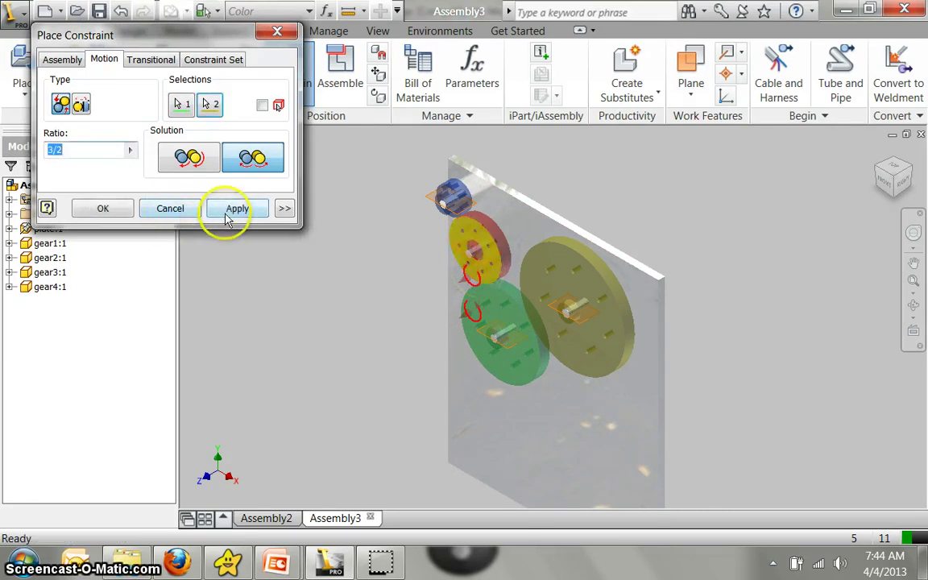
click(231, 211)
Step: Link the red gear to the blue gear with a Rotation constraint, ratio 2
double_click(63, 151)
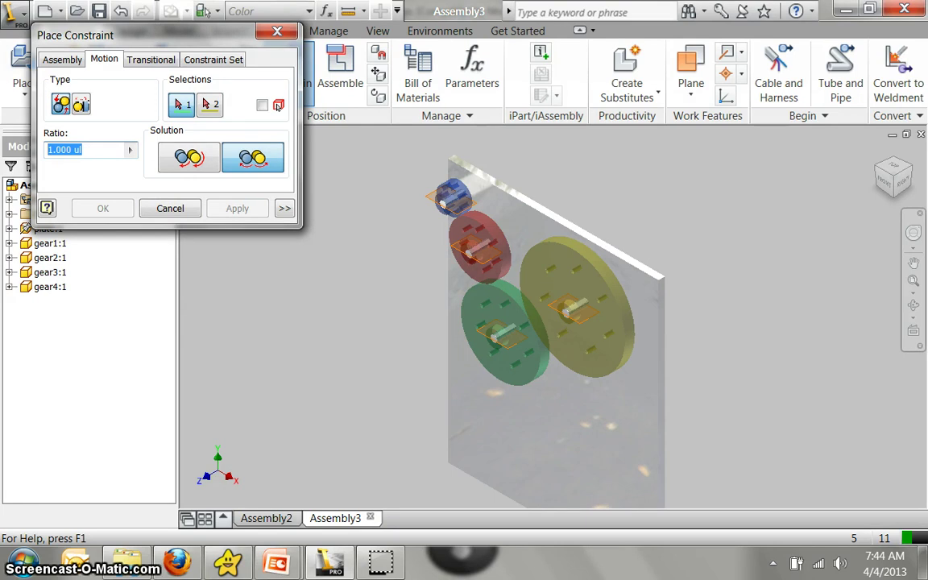
click(471, 234)
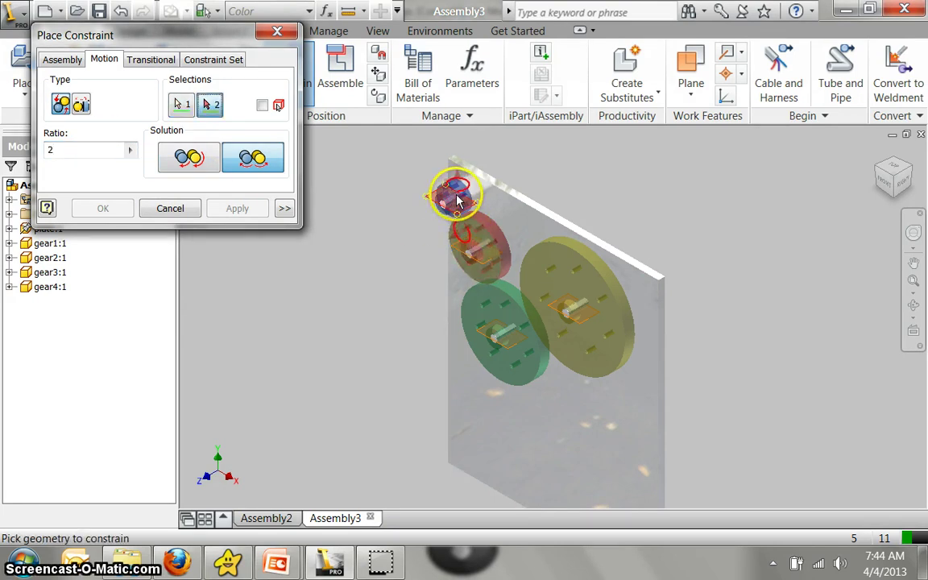
scroll(455, 197, up, 4)
click(410, 179)
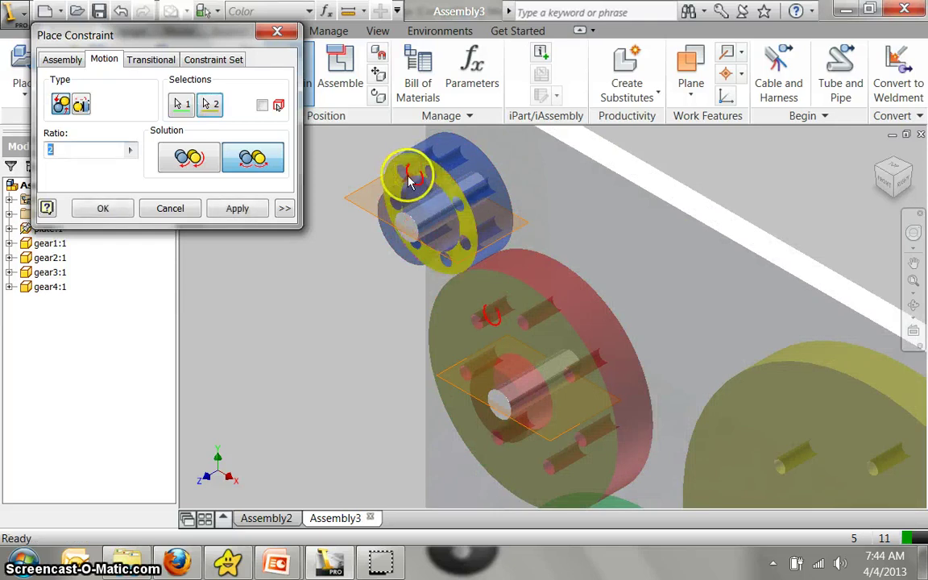
scroll(282, 227, down, 4)
click(235, 209)
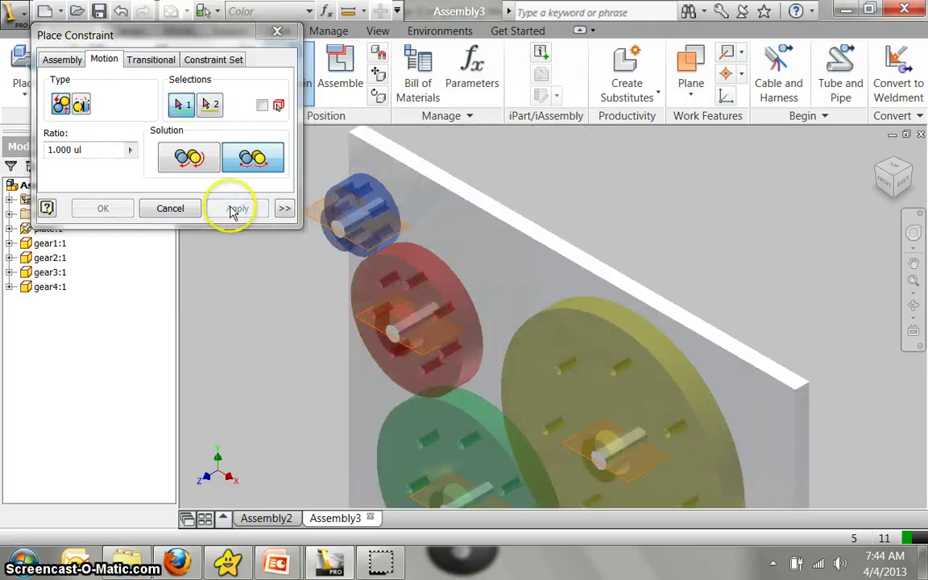
scroll(249, 273, up, 3)
scroll(249, 274, down, 2)
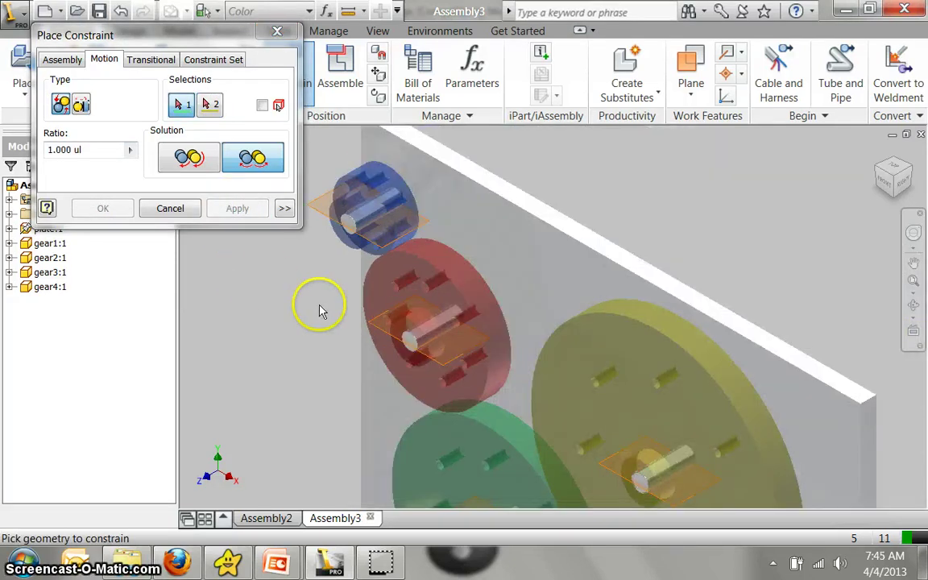
scroll(297, 311, down, 3)
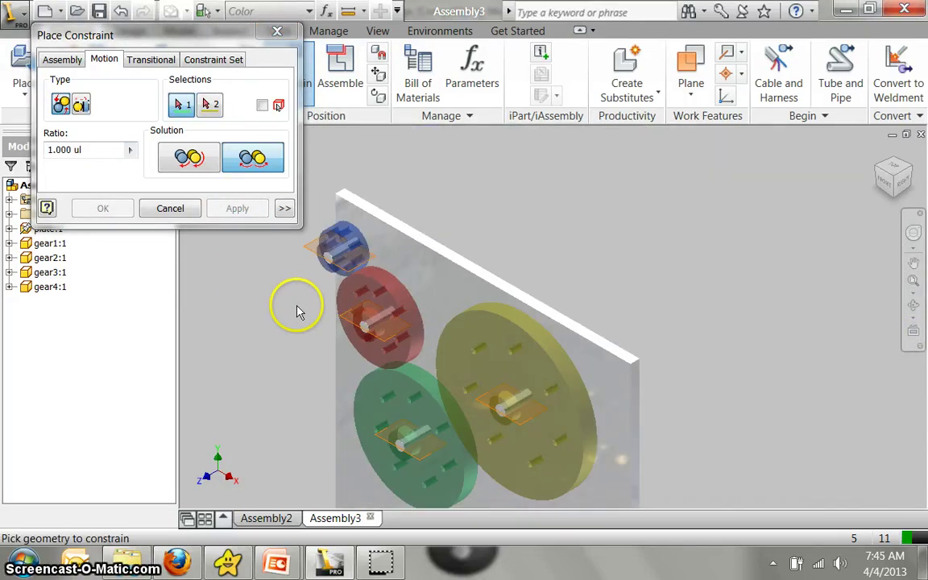
Step: Constrain the yellow gear's work plane to the plate's top edge at 0 deg, then select Angle:1 under plate:1
click(80, 65)
click(89, 104)
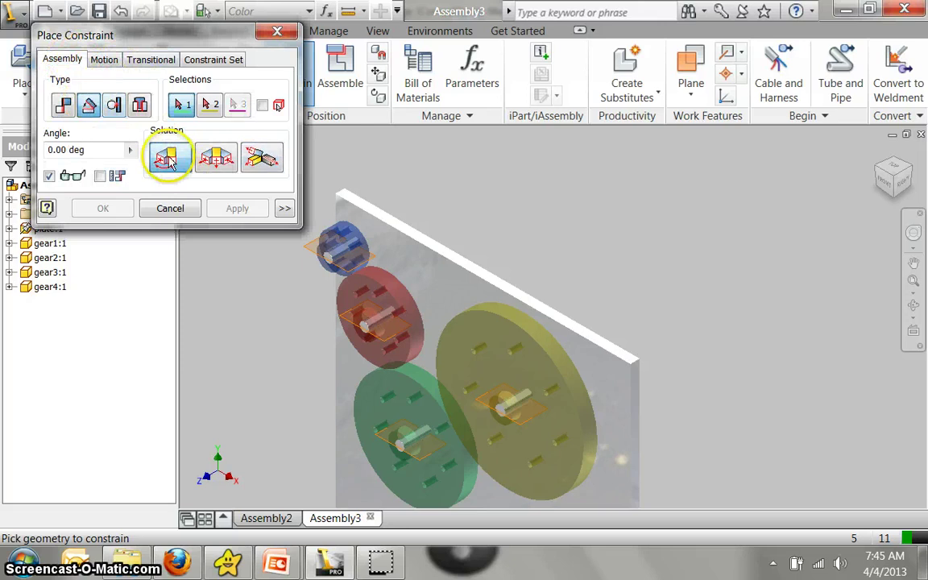
click(479, 405)
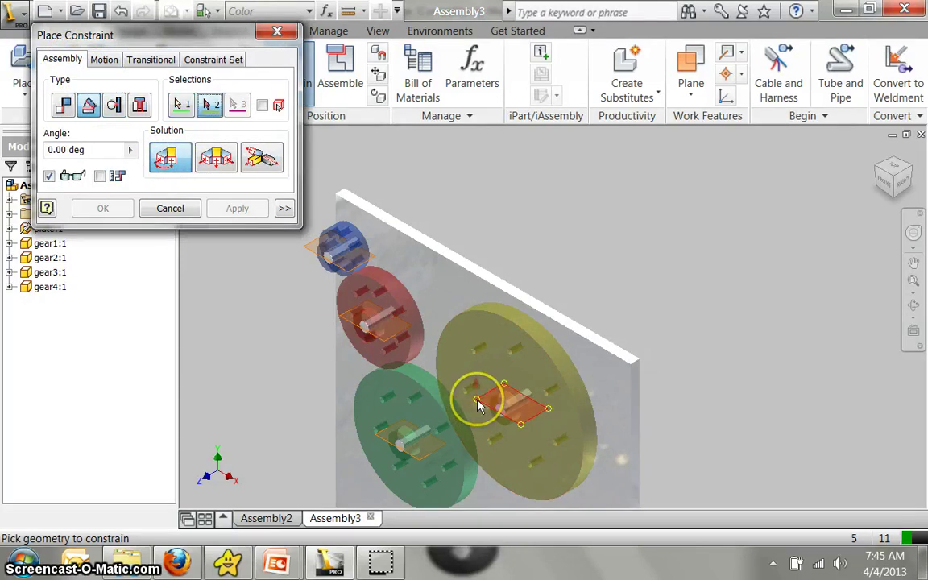
click(566, 326)
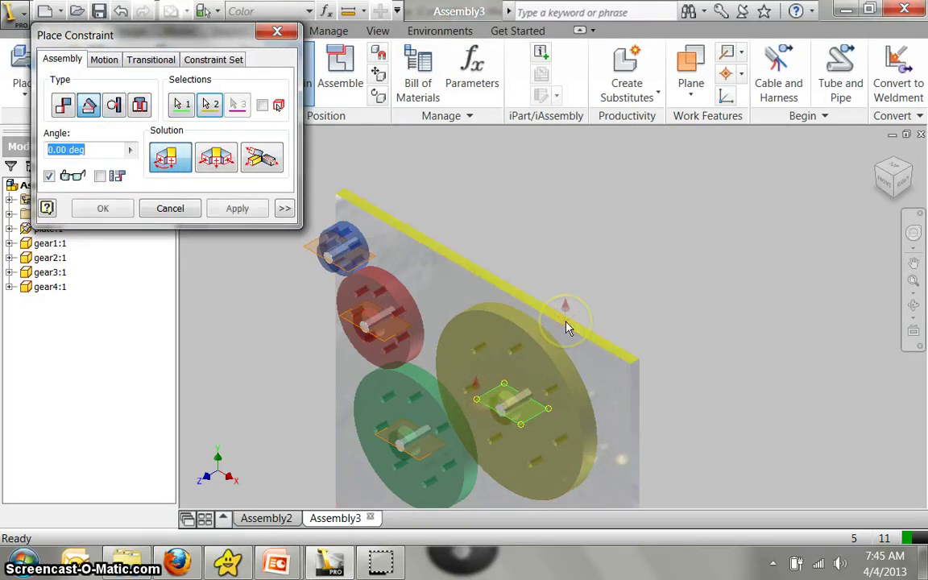
click(230, 214)
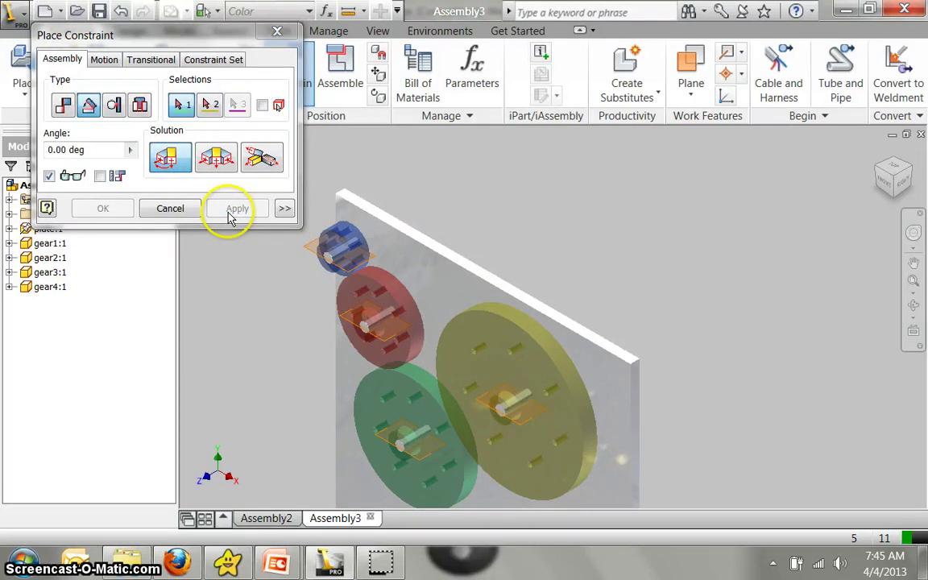
click(164, 213)
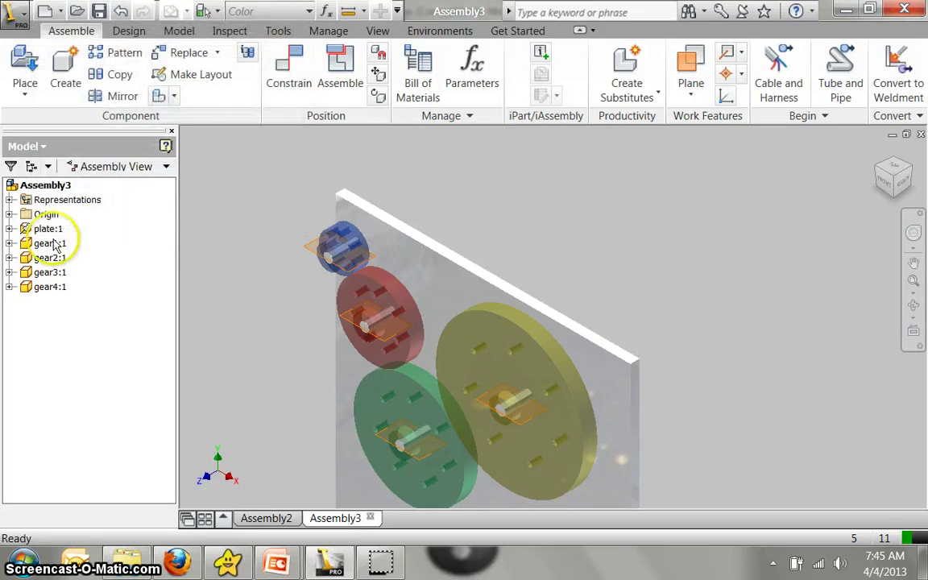
click(10, 229)
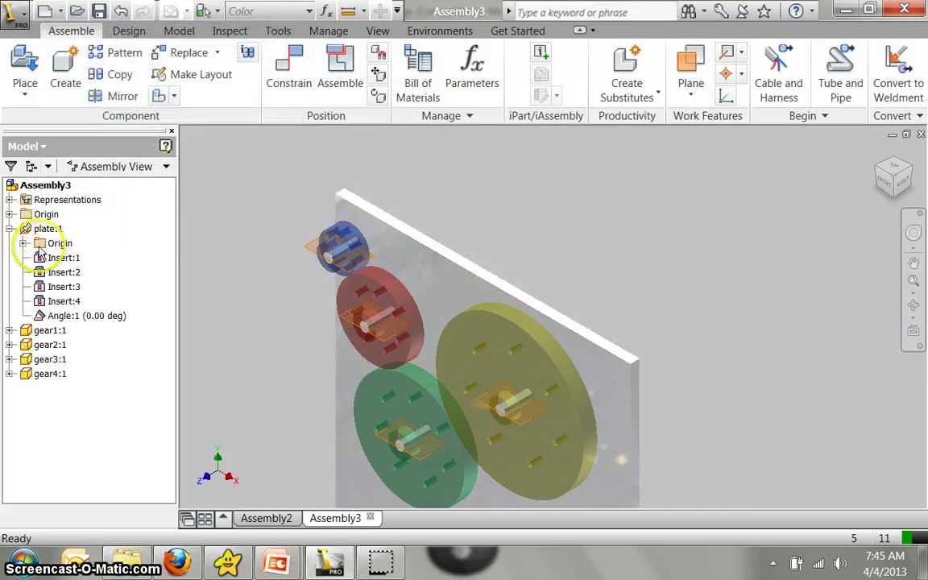
click(78, 316)
Step: Drive Angle:1 to an end of 3600 deg and play it so all four gears turn
click(129, 145)
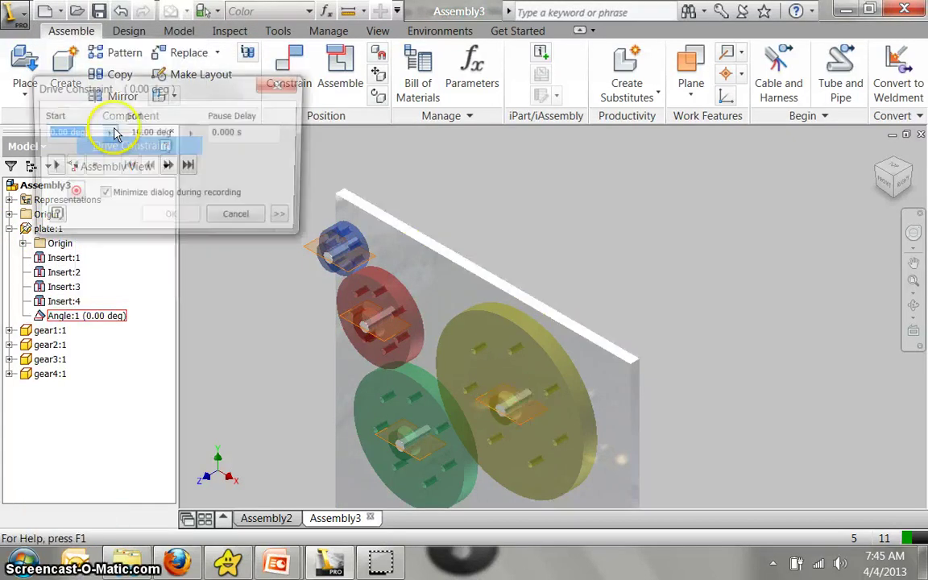
click(164, 137)
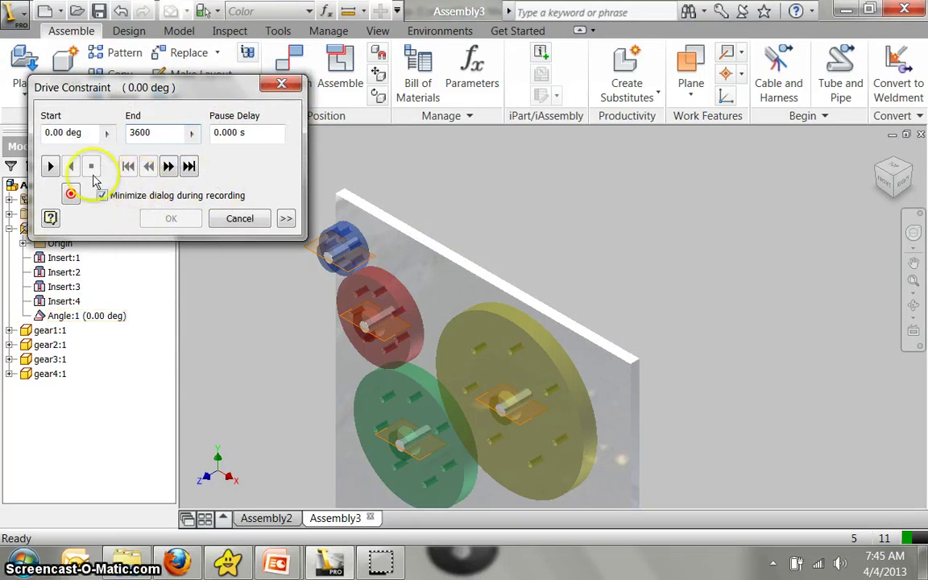
click(51, 166)
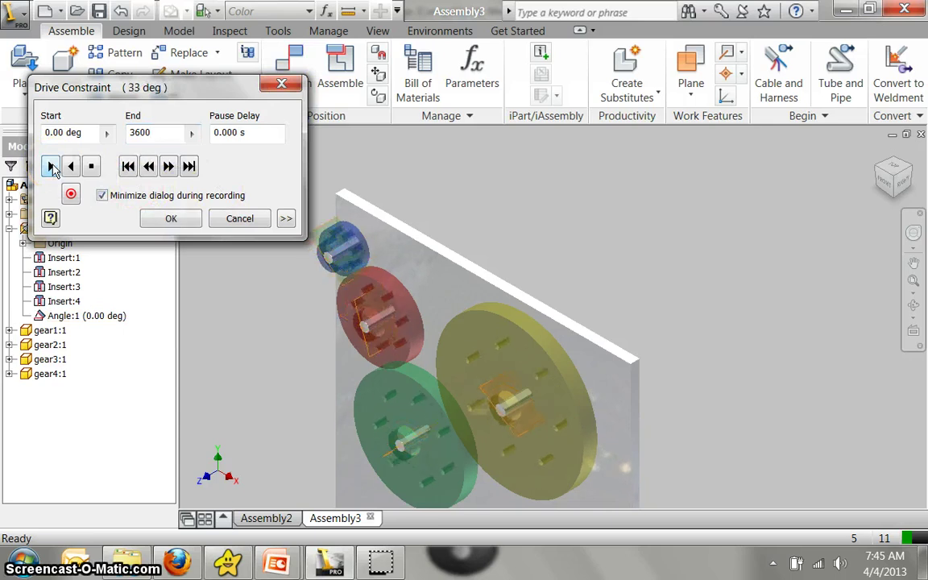
middle_drag(414, 200, 482, 191)
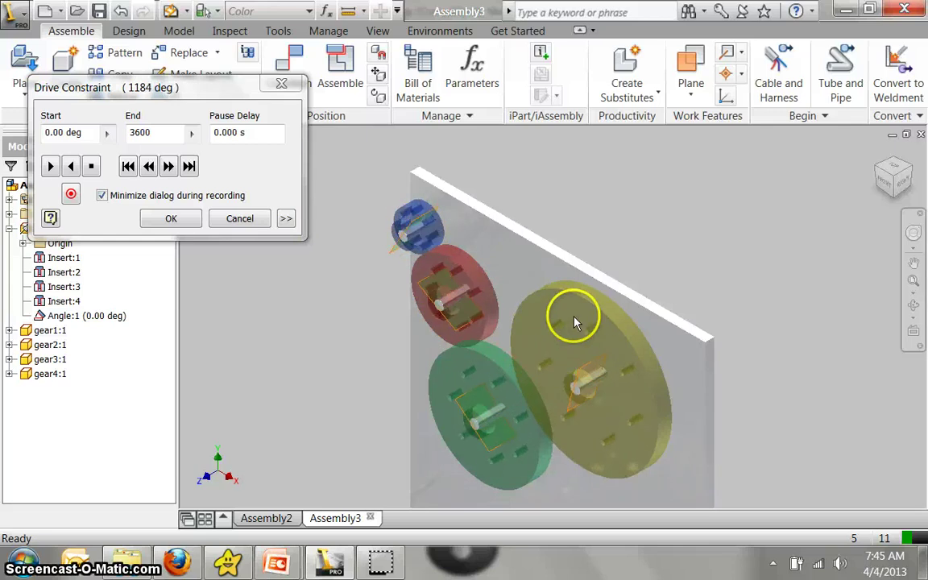
click(338, 309)
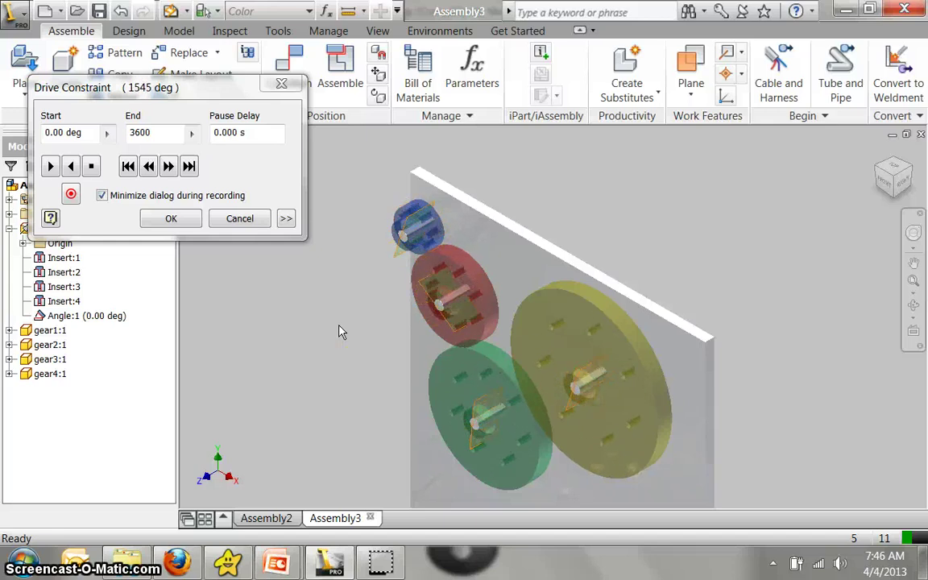
click(453, 365)
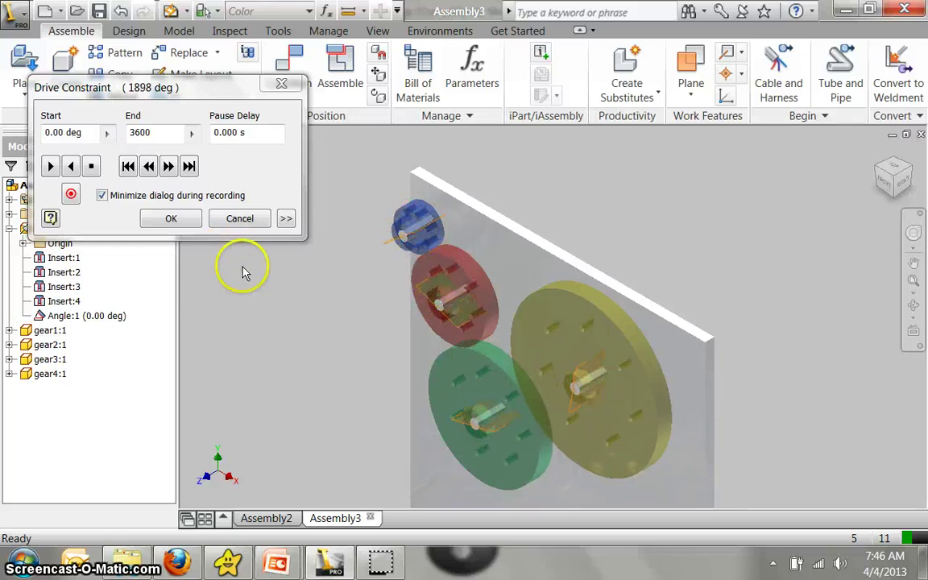
click(229, 221)
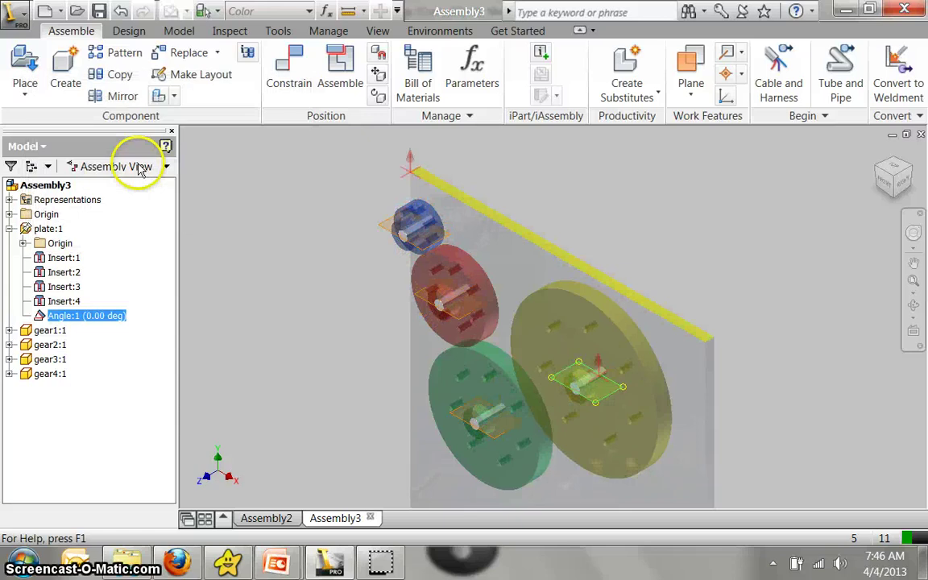
Step: Create a new standard assembly, Assembly4, and place the Plate2 part from the transition files folder
click(44, 12)
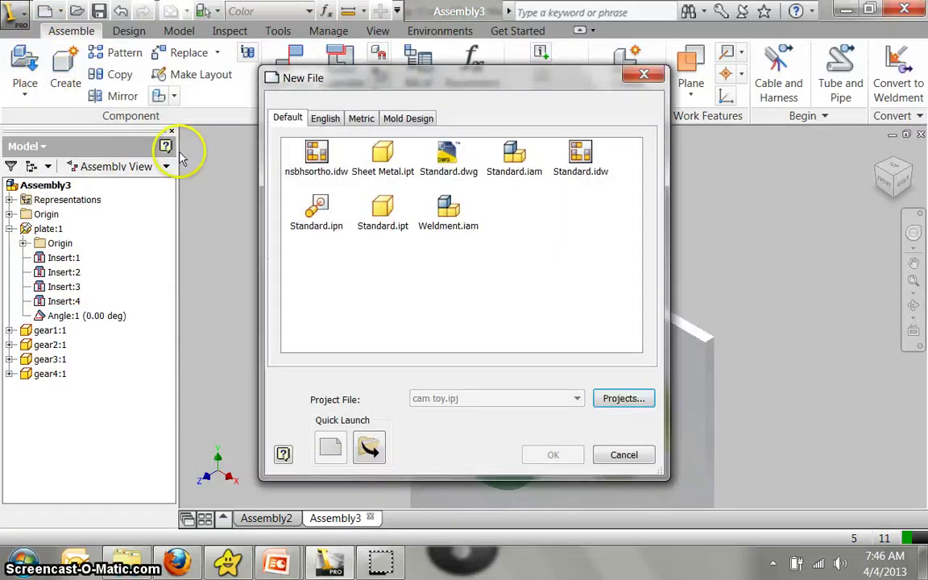
double_click(501, 164)
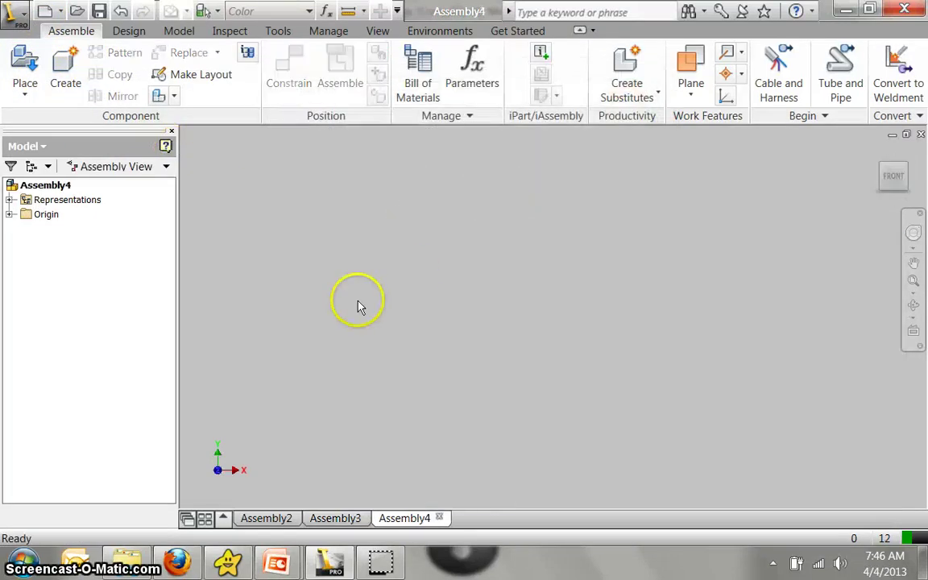
click(25, 65)
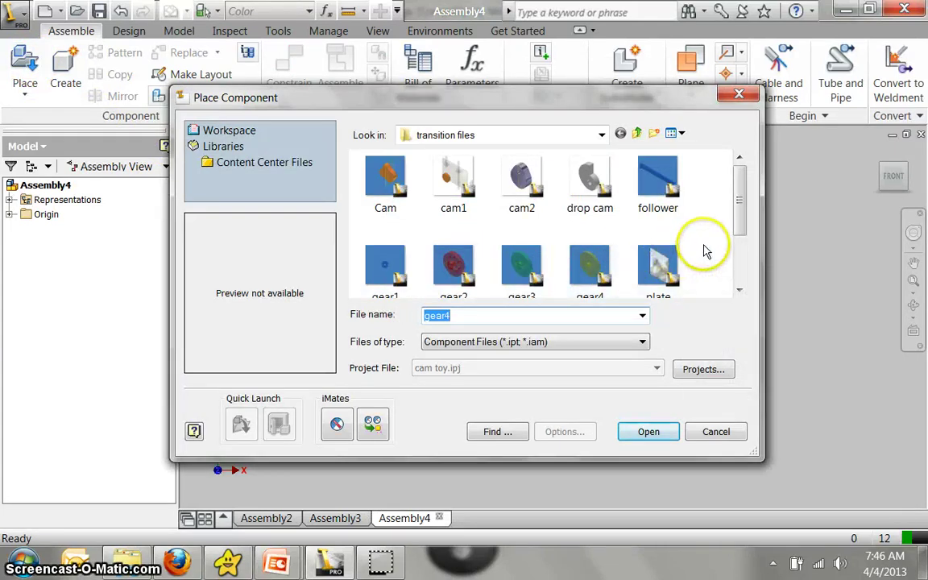
drag(734, 225, 736, 276)
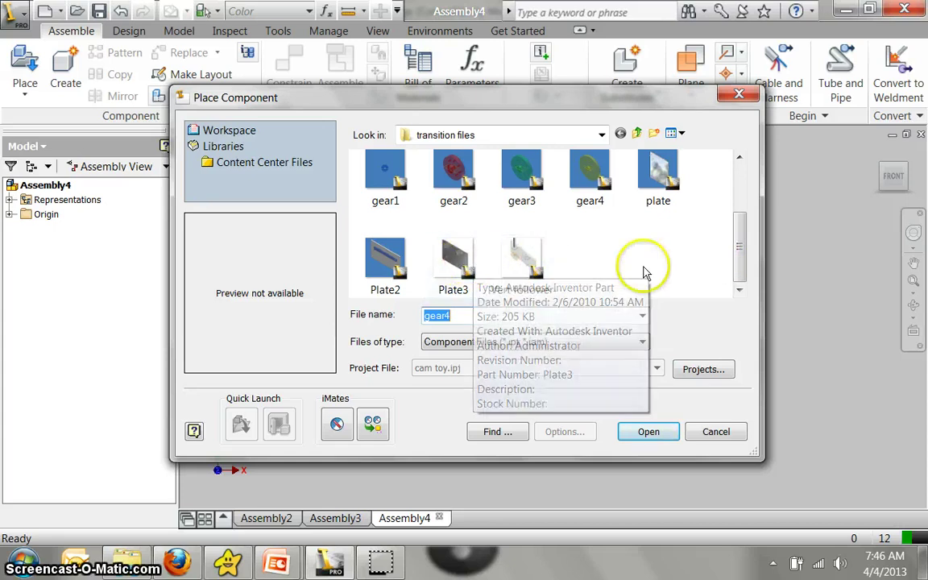
drag(739, 271, 733, 214)
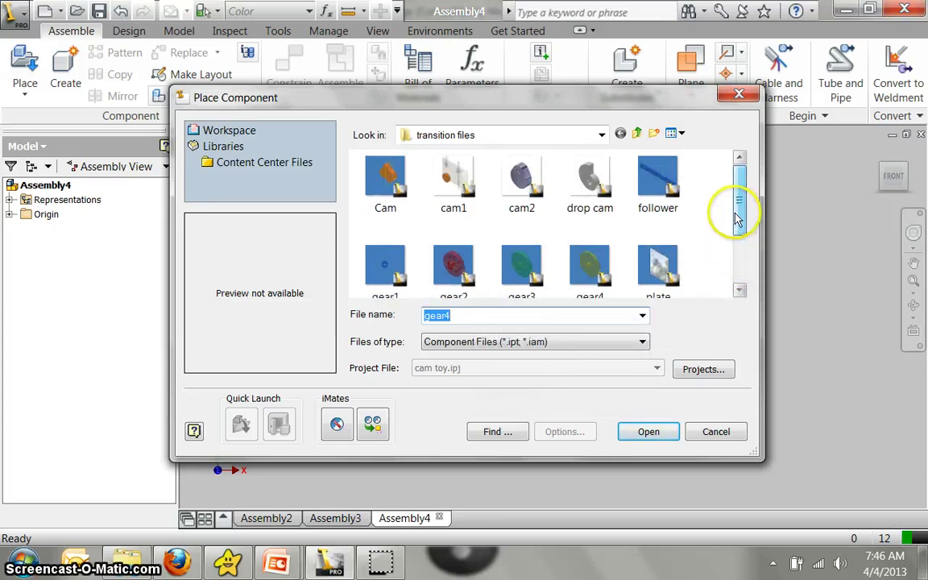
click(462, 195)
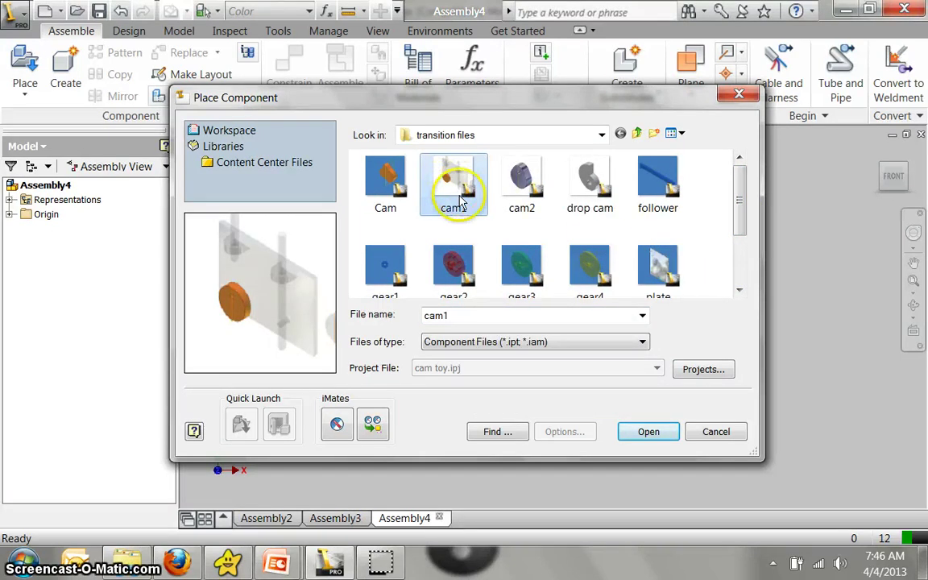
mouse_move(530, 218)
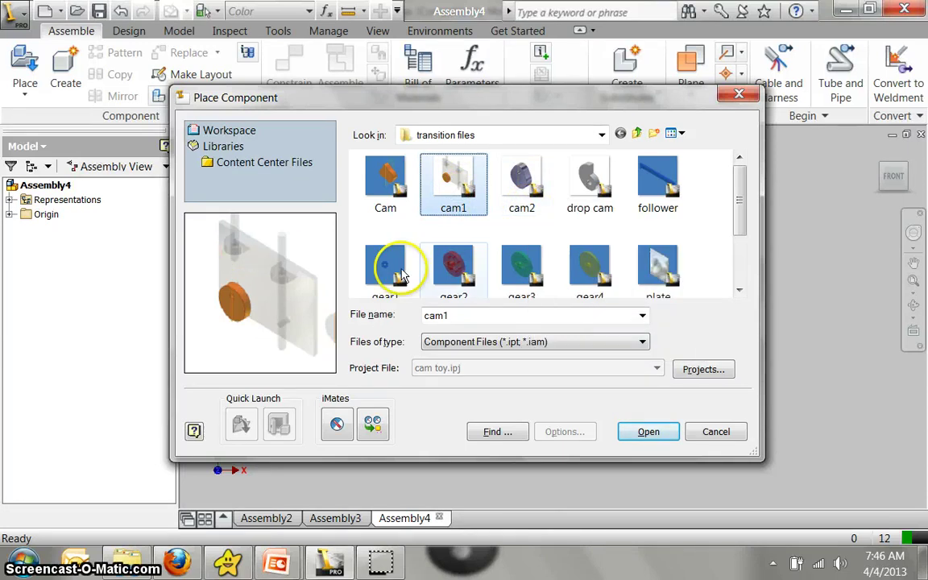
drag(739, 217, 744, 273)
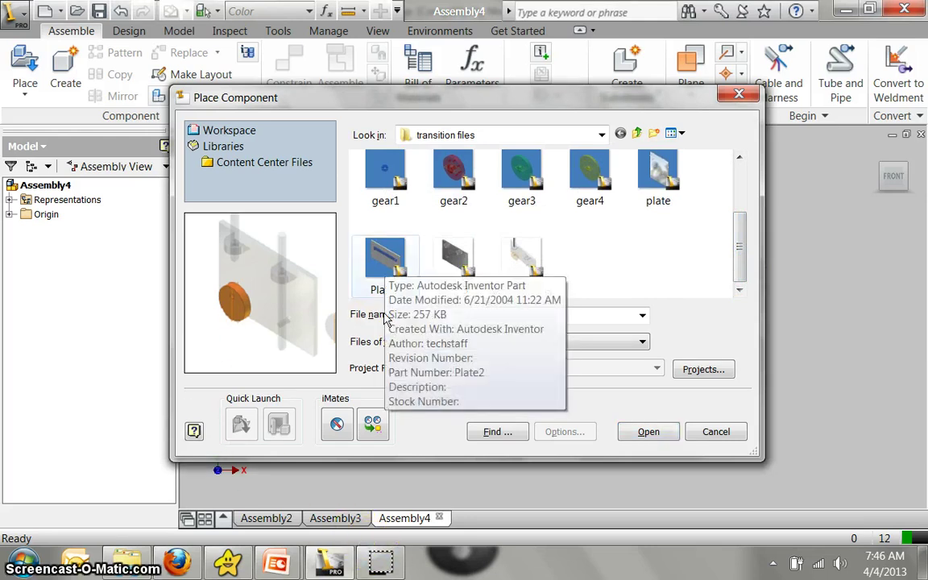
double_click(385, 259)
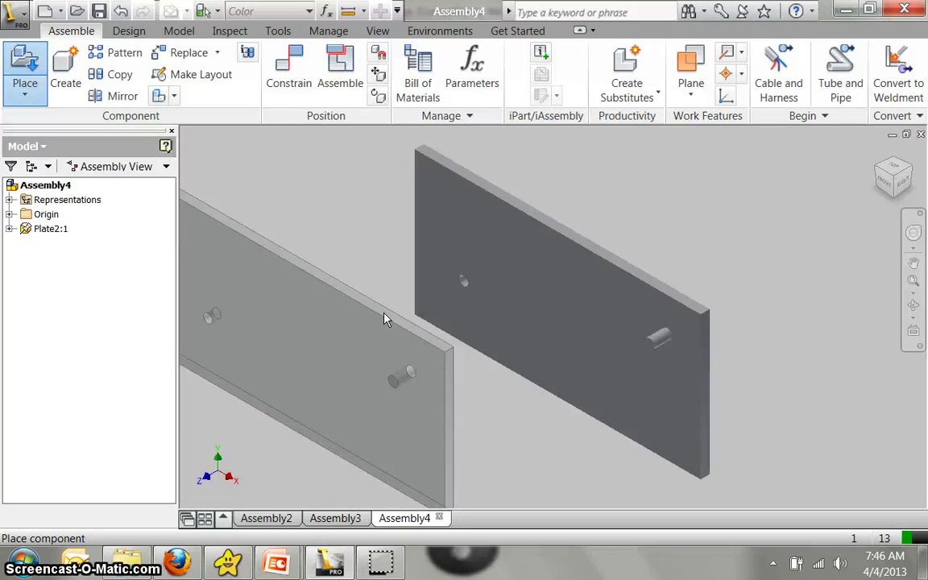
Step: Stop placing plate copies and place a single follower part below the plate
right_click(335, 369)
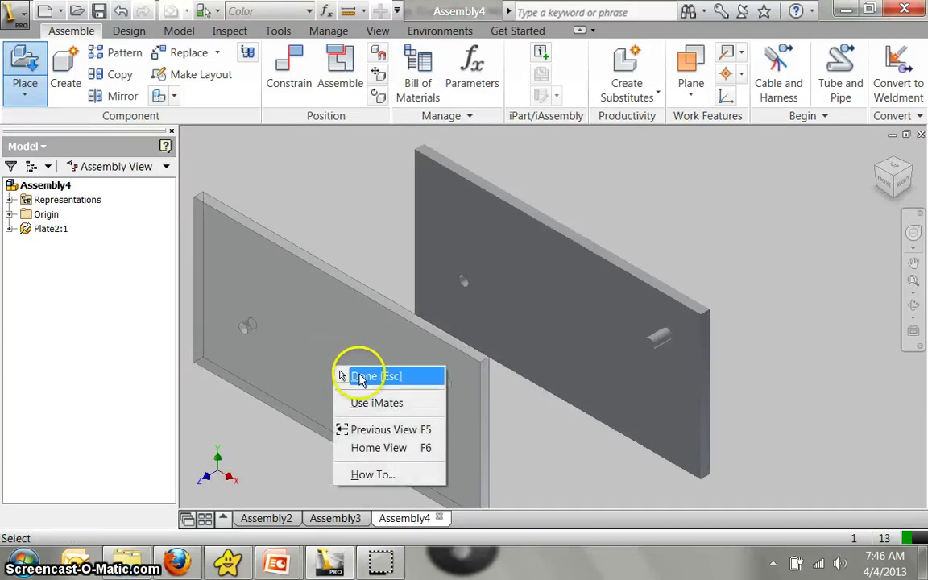
click(354, 375)
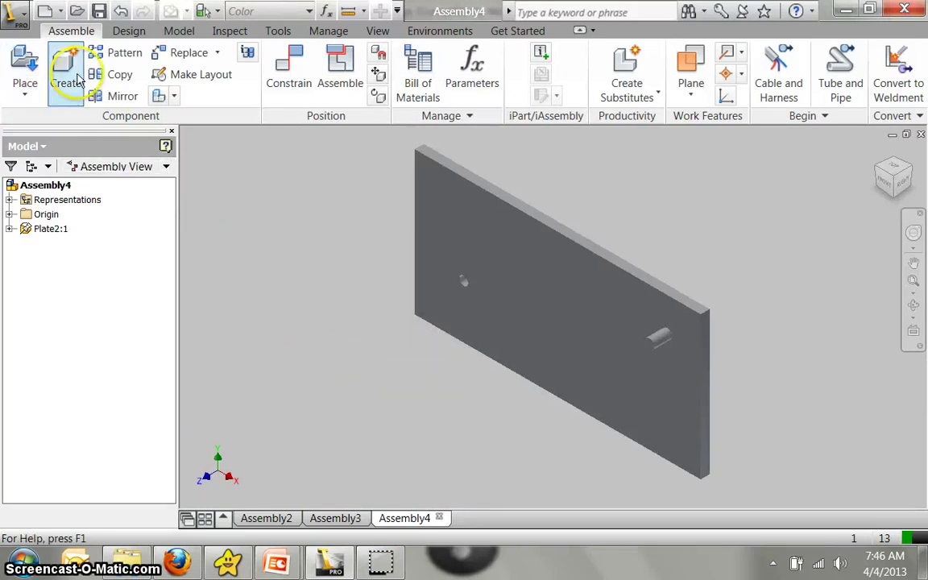
click(25, 65)
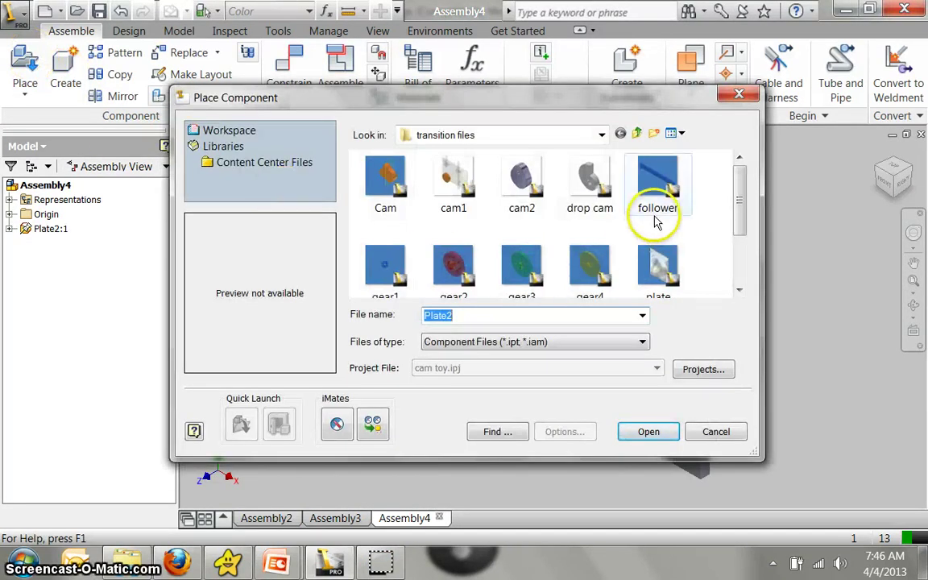
double_click(657, 180)
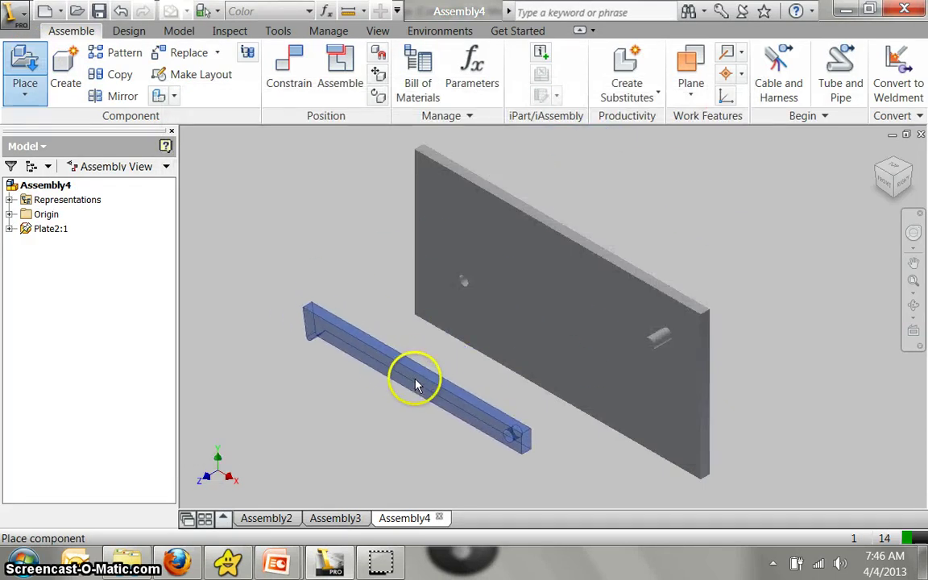
click(403, 403)
right_click(350, 306)
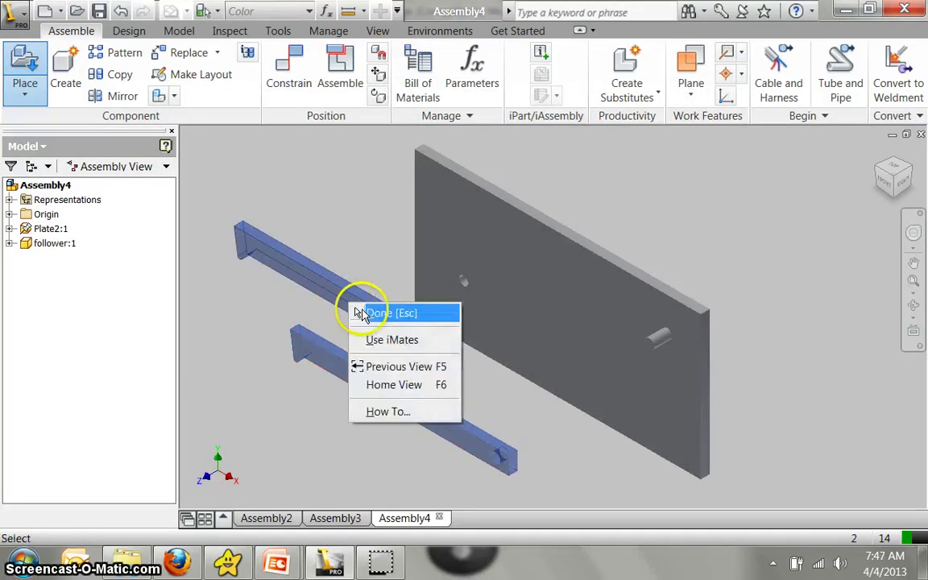
click(366, 312)
Step: Place a single Cam part left of the plate and switch to the Top view
click(27, 63)
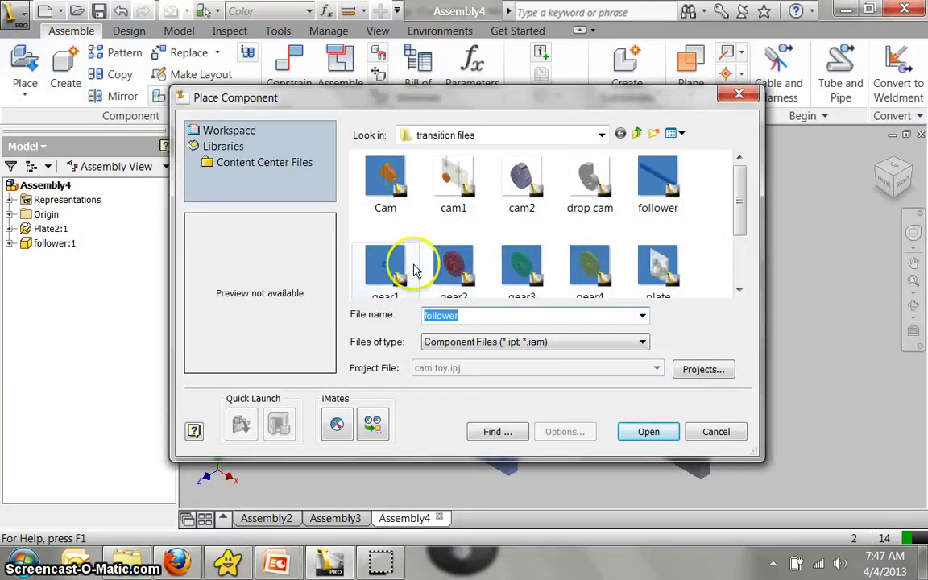
double_click(375, 175)
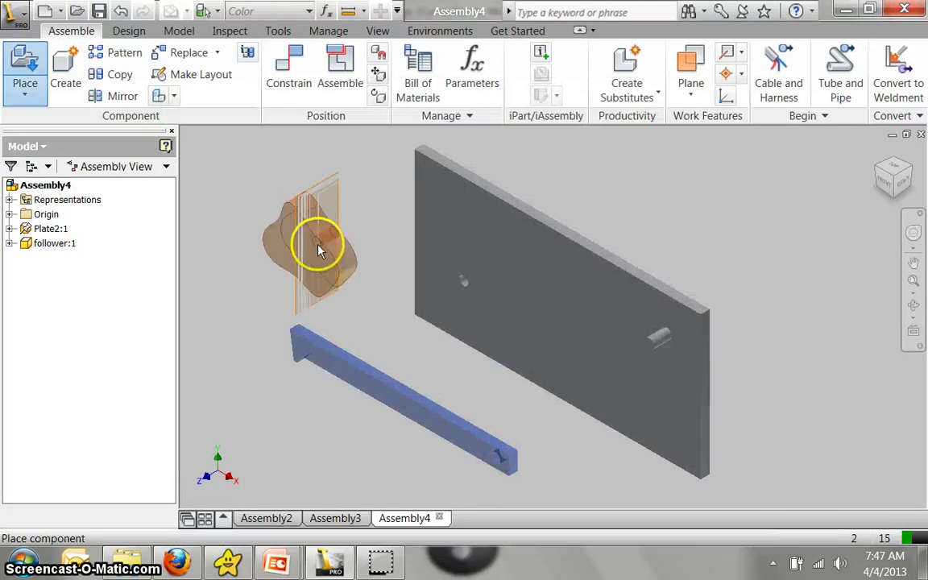
click(309, 244)
right_click(361, 236)
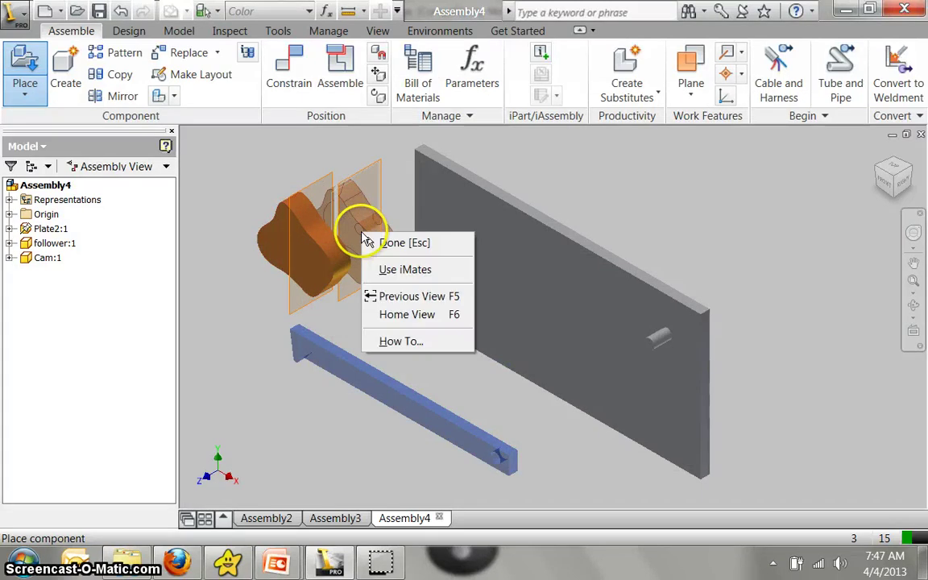
click(388, 240)
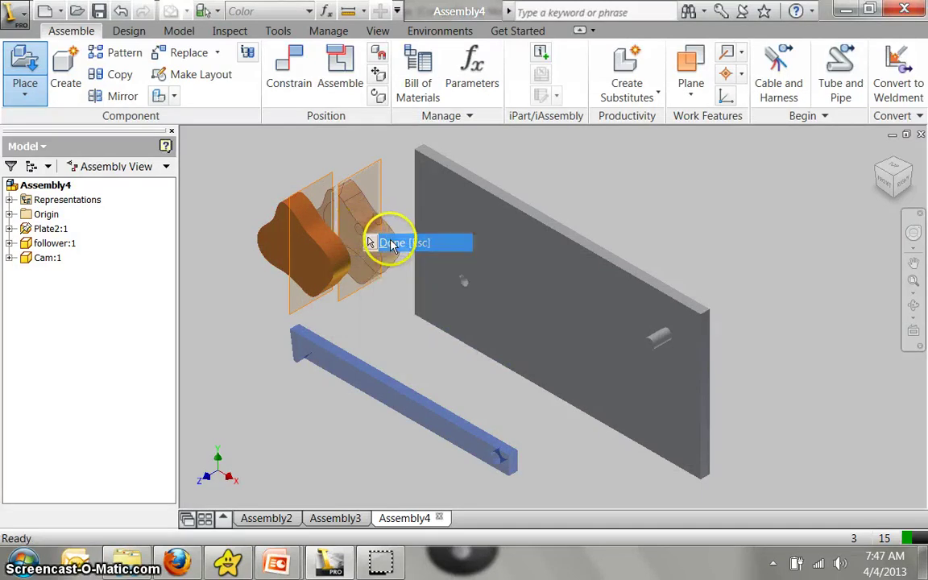
click(889, 179)
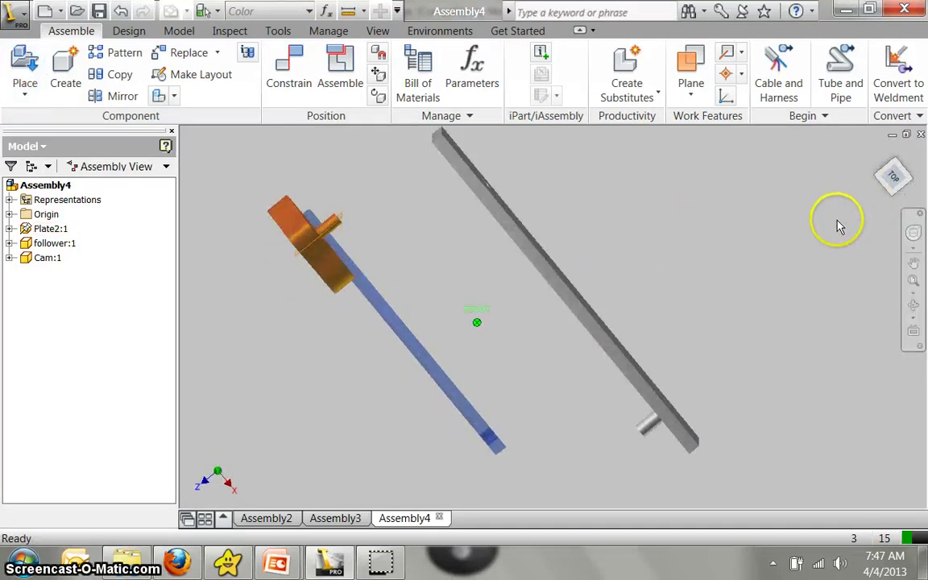
Step: Seat the cam in its plate hole with a flipped-solution Insert constraint
click(285, 81)
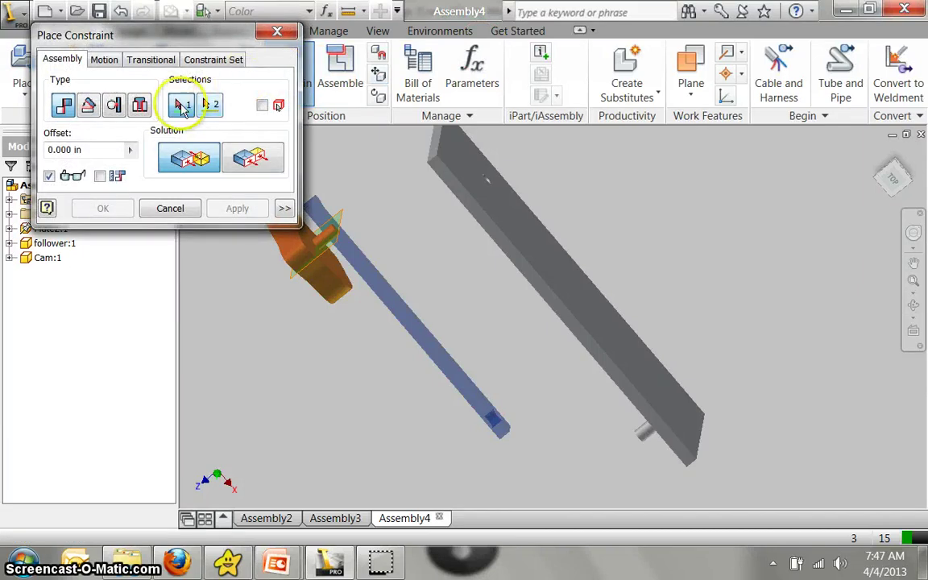
click(140, 105)
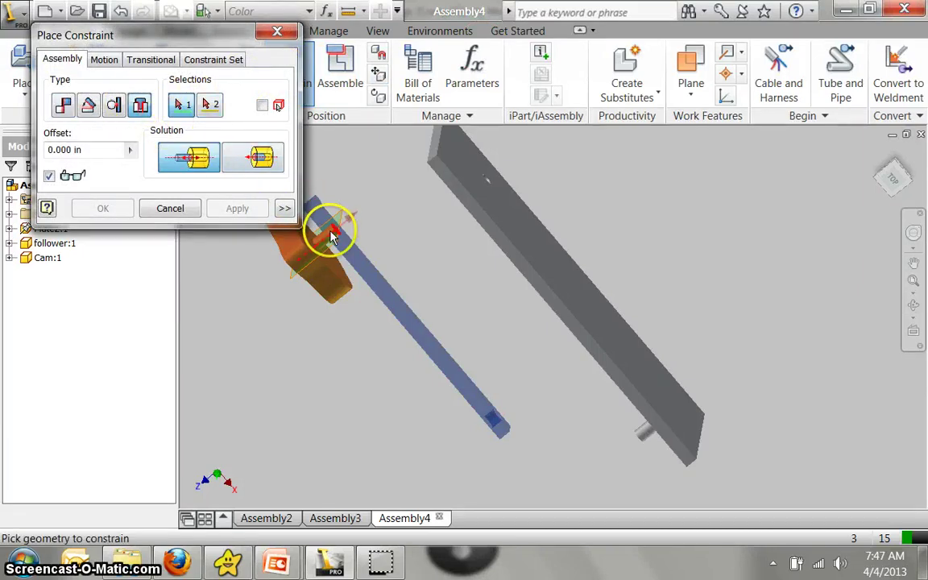
click(266, 168)
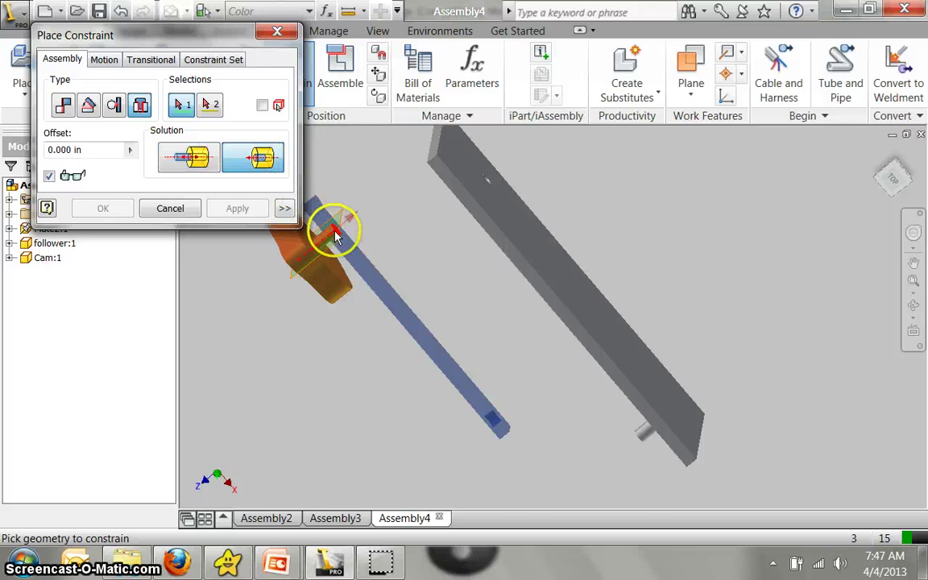
click(486, 186)
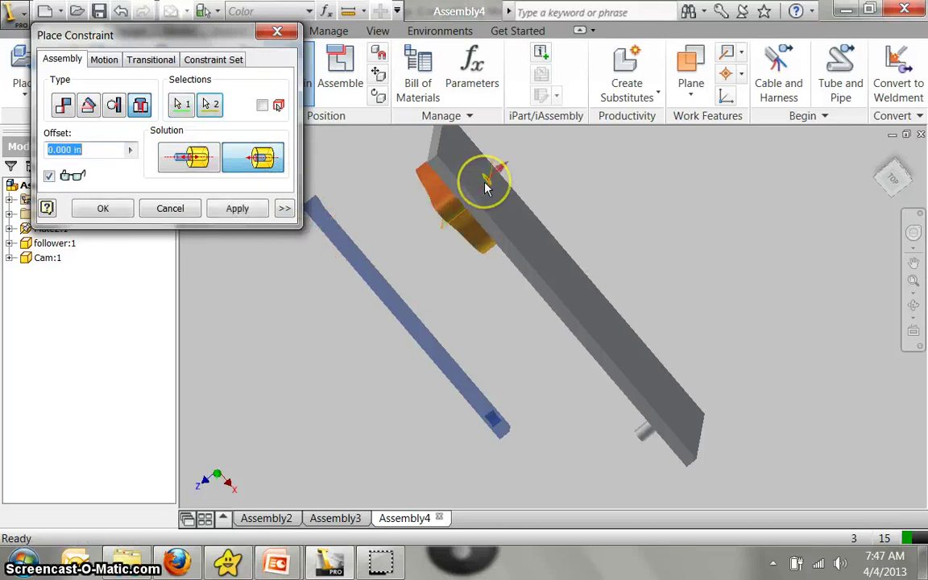
click(241, 206)
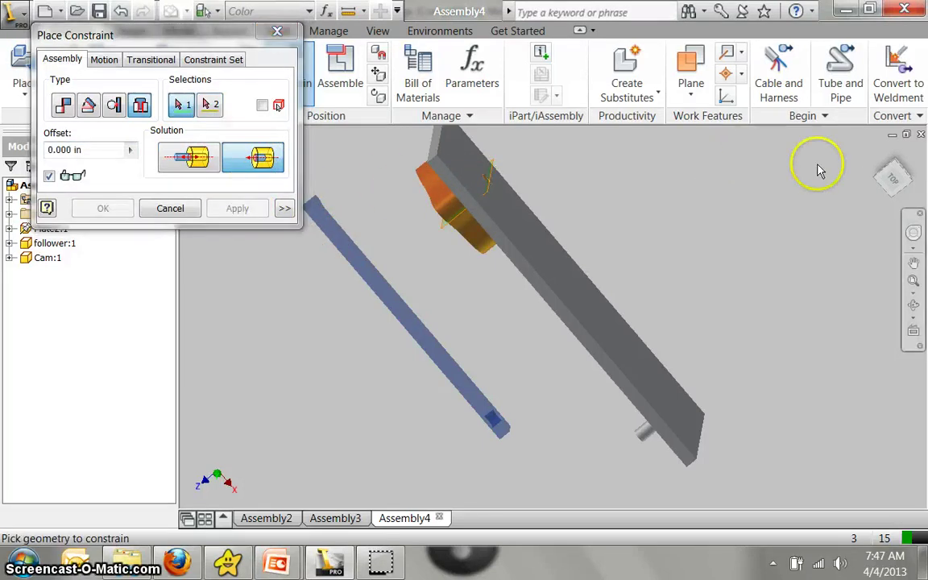
Step: From a front-right corner view, insert the follower's round end into the other plate hole
drag(890, 171, 910, 144)
click(910, 143)
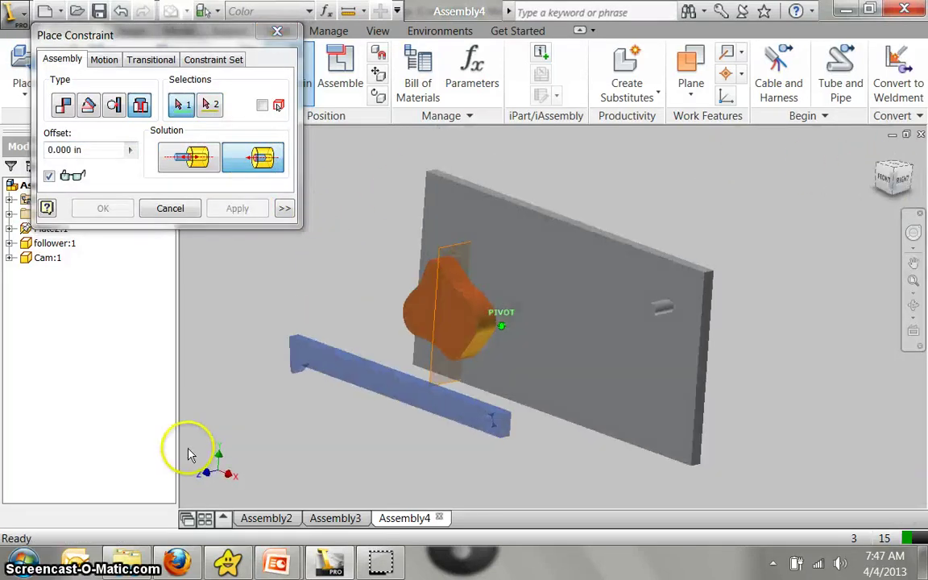
click(487, 424)
click(652, 311)
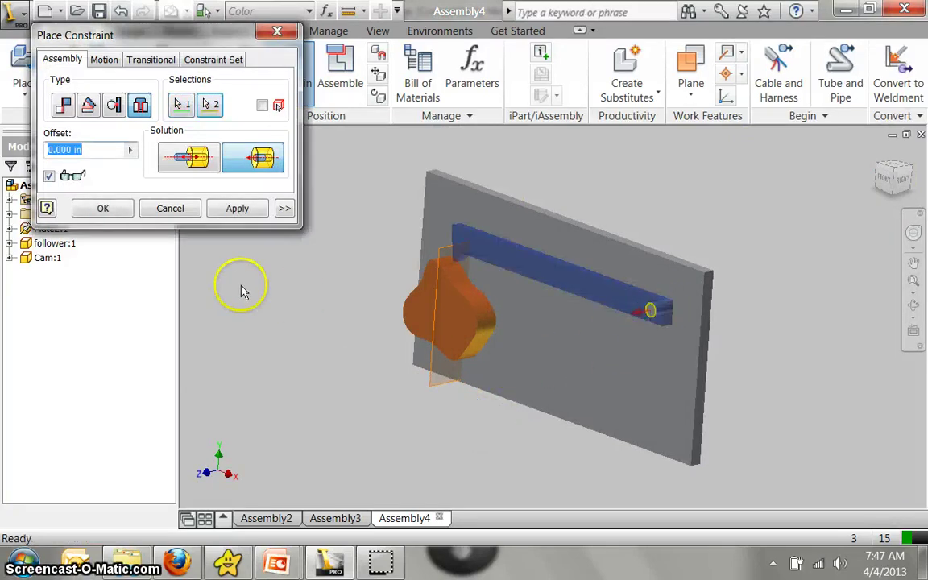
click(236, 211)
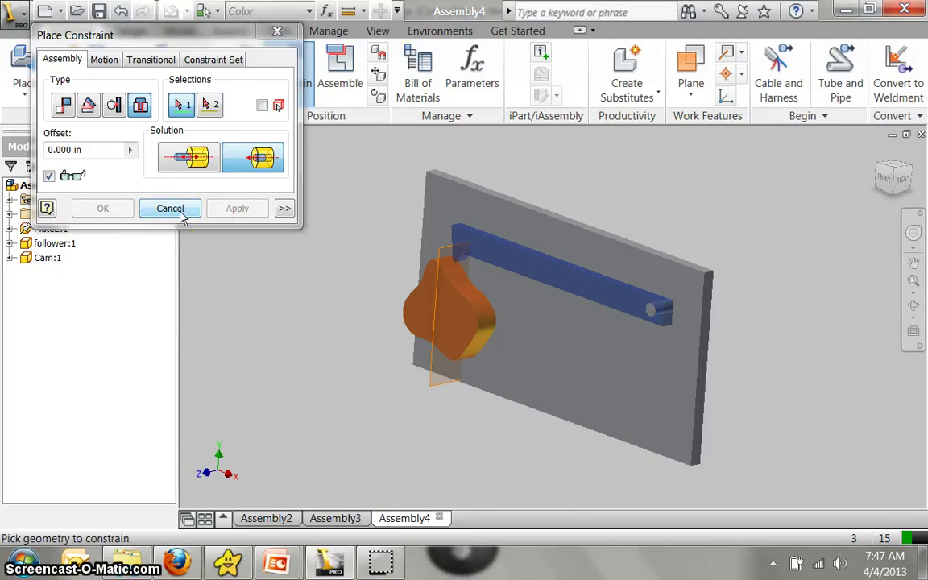
Step: Add a Transitional constraint between the cam's curved outer face and the follower's underside face
click(138, 62)
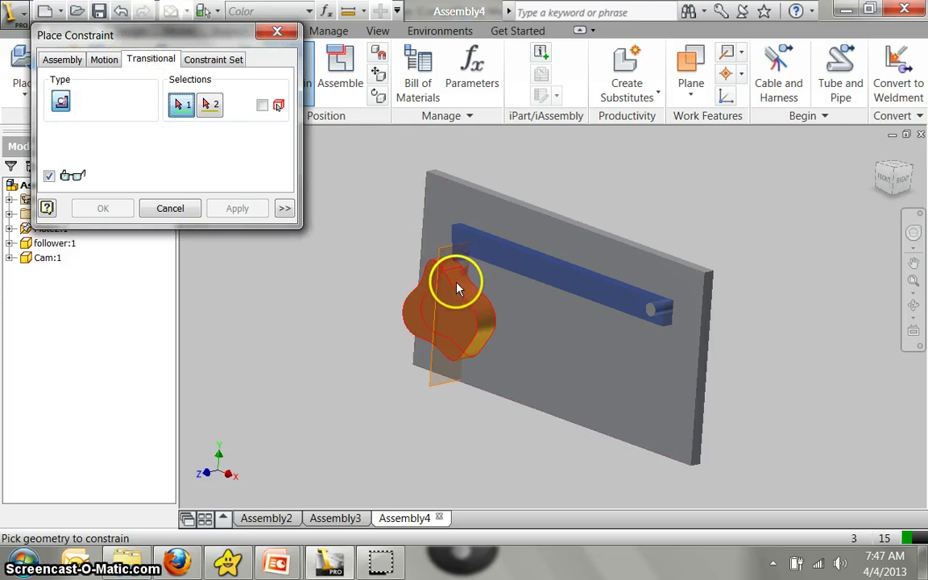
click(456, 282)
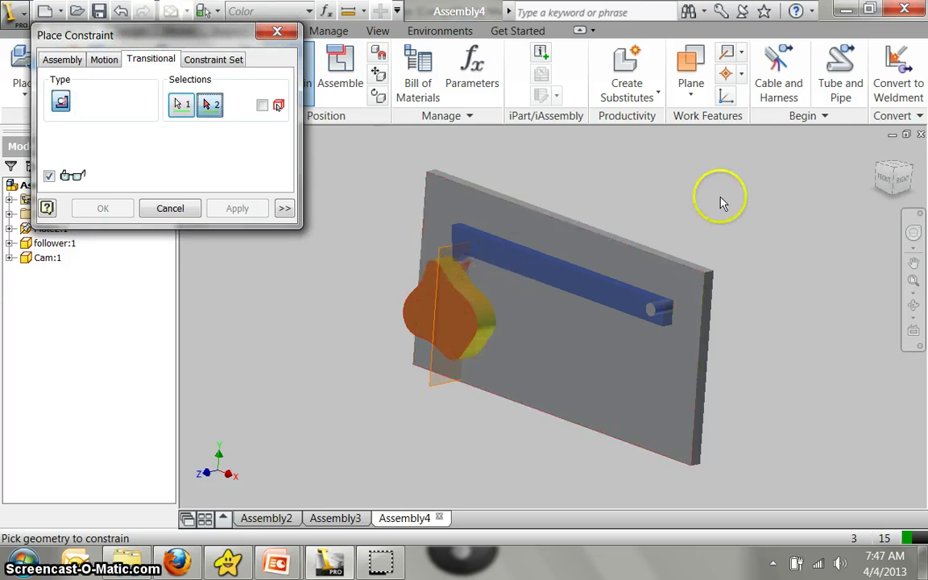
click(892, 181)
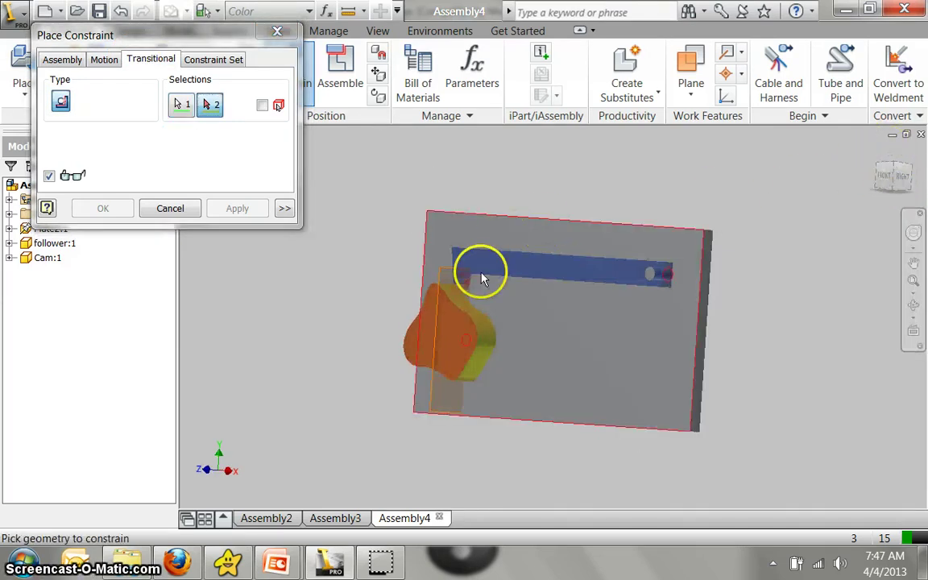
scroll(465, 296, up, 5)
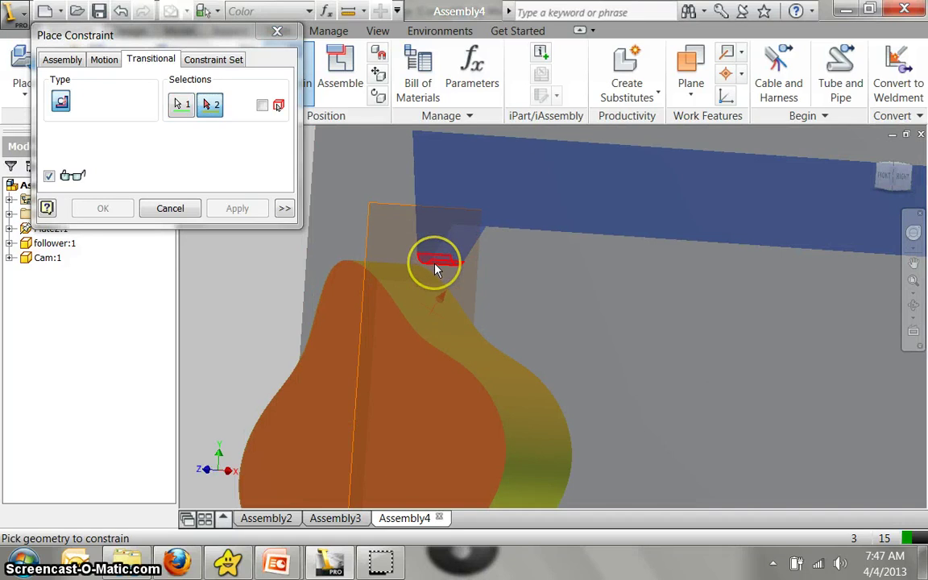
click(435, 269)
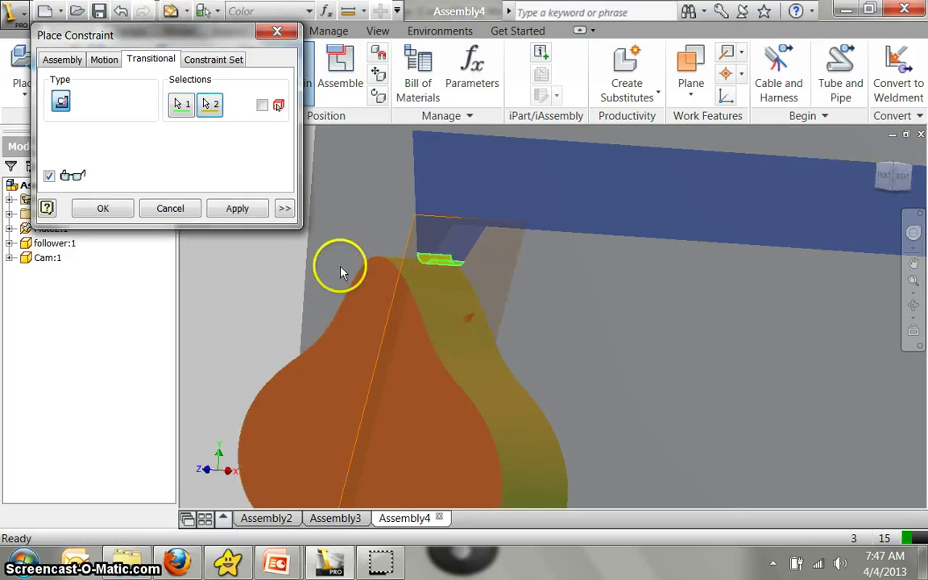
click(233, 209)
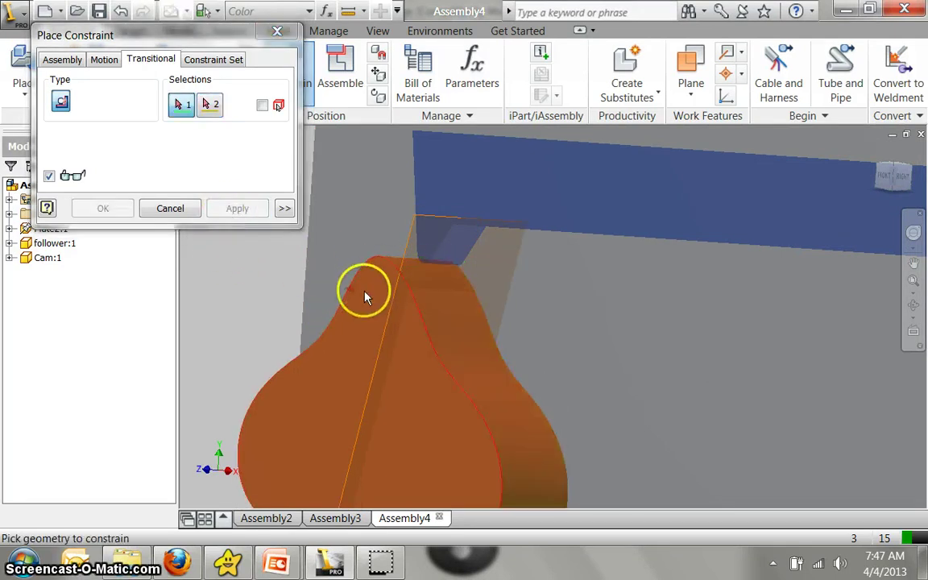
scroll(366, 294, down, 6)
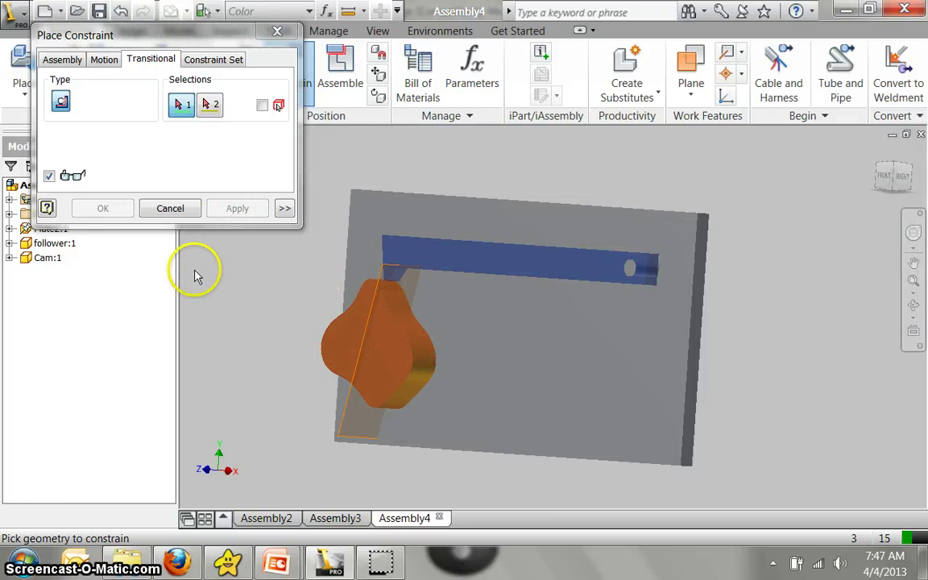
Step: Add a 0.00 deg Directed Angle constraint from the cam's work plane to the plate's side edge
click(69, 64)
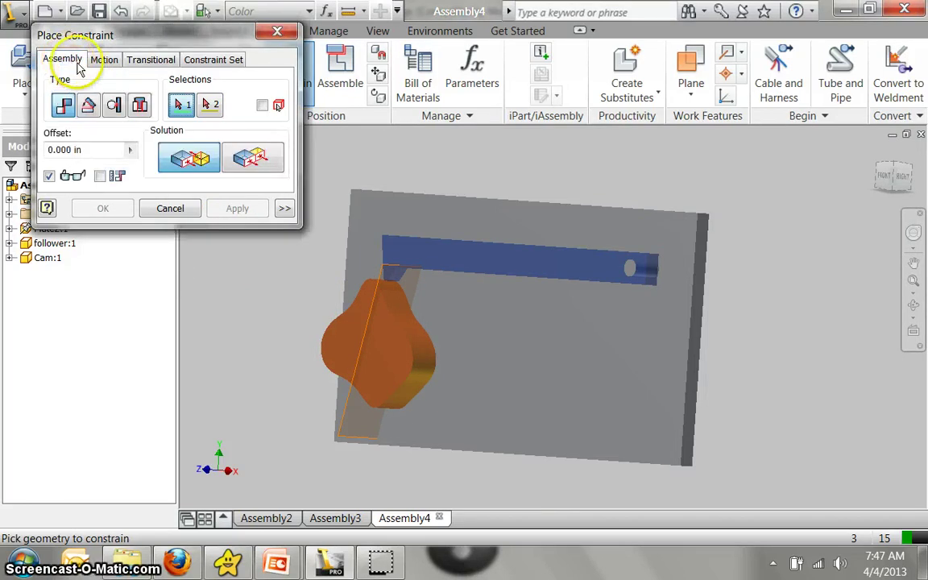
click(89, 107)
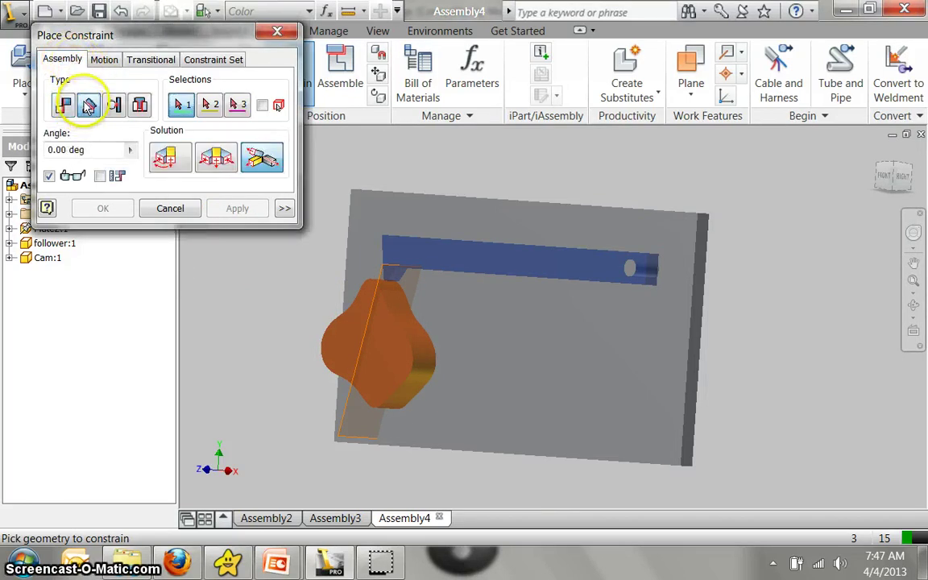
click(167, 158)
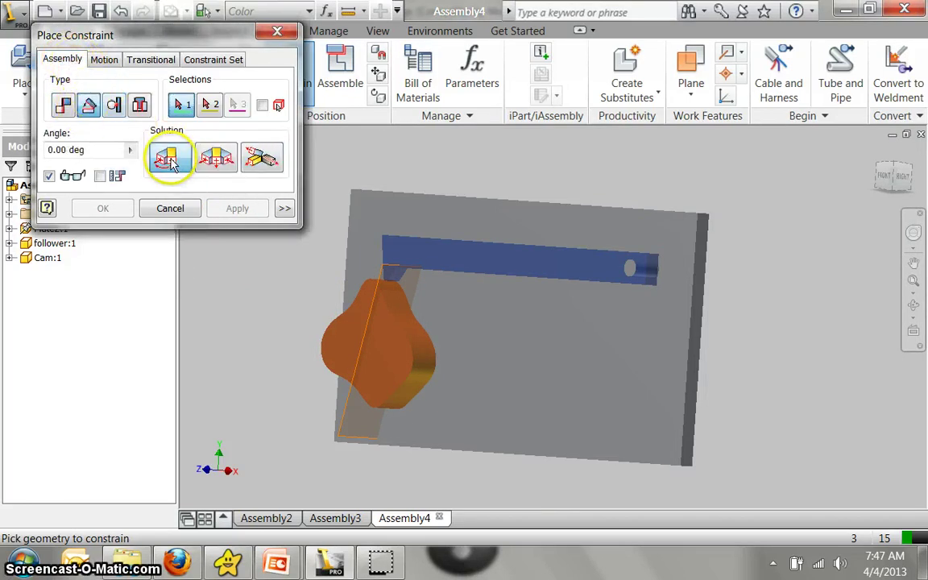
click(343, 427)
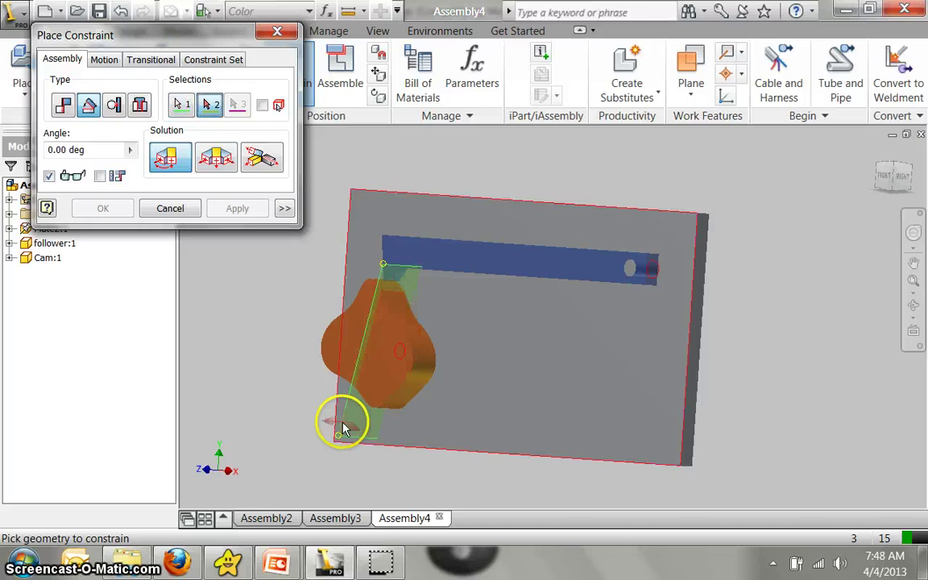
click(690, 414)
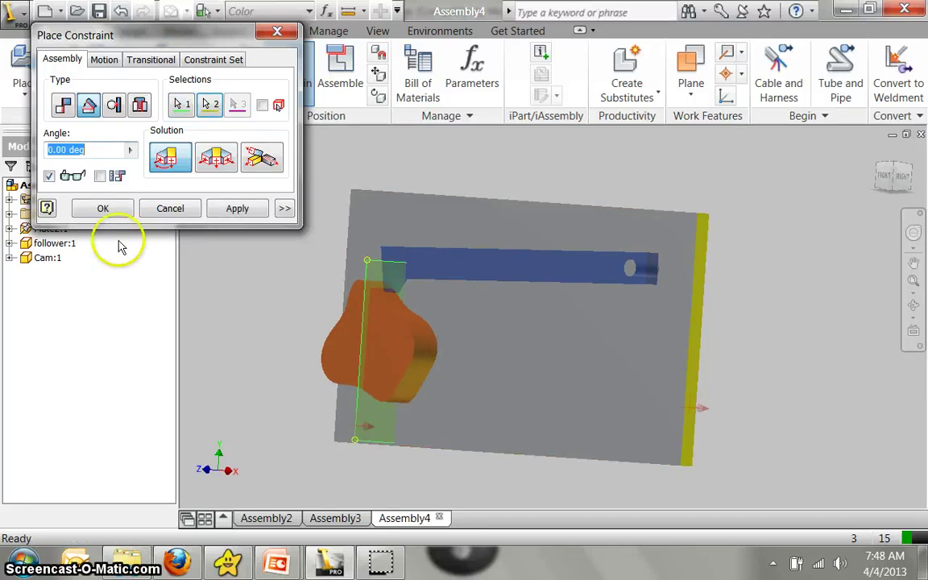
click(236, 209)
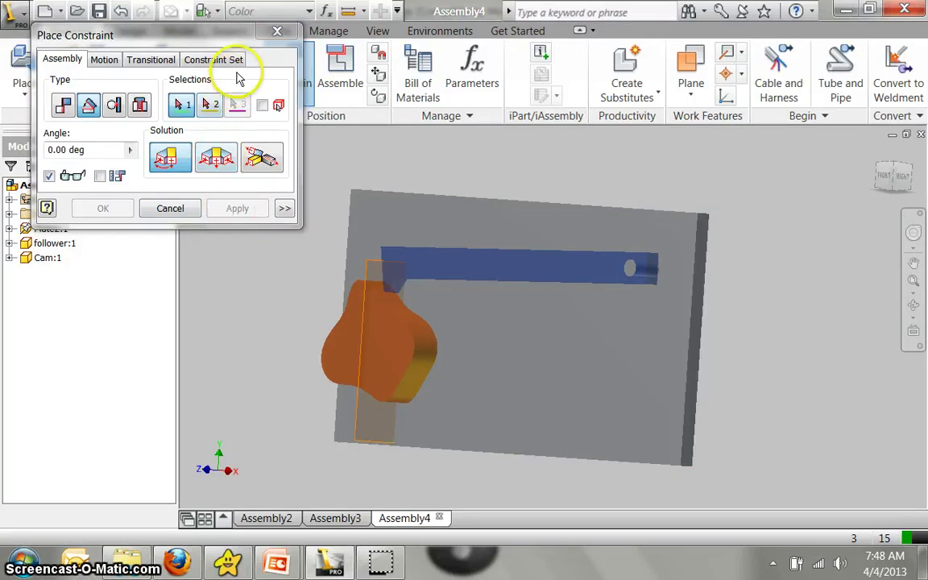
click(278, 35)
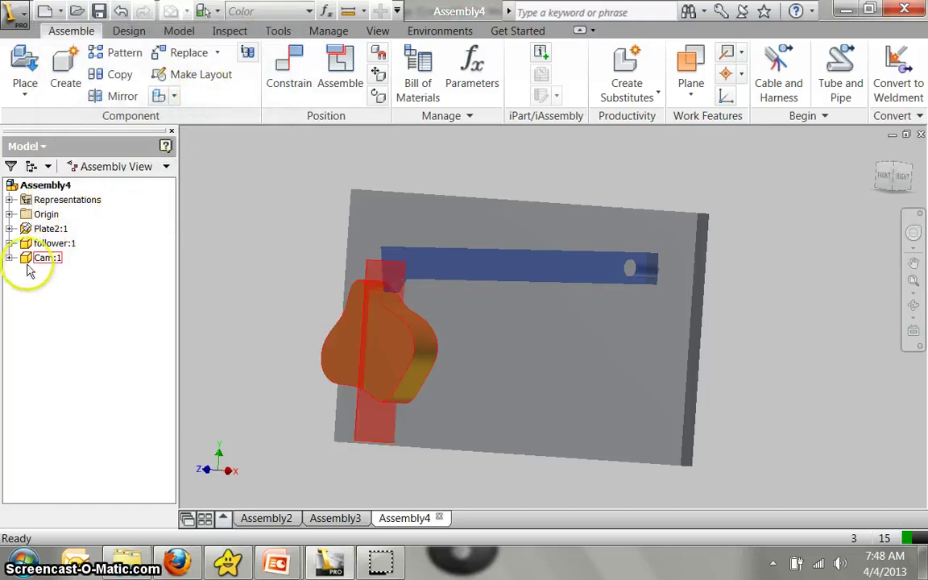
click(10, 229)
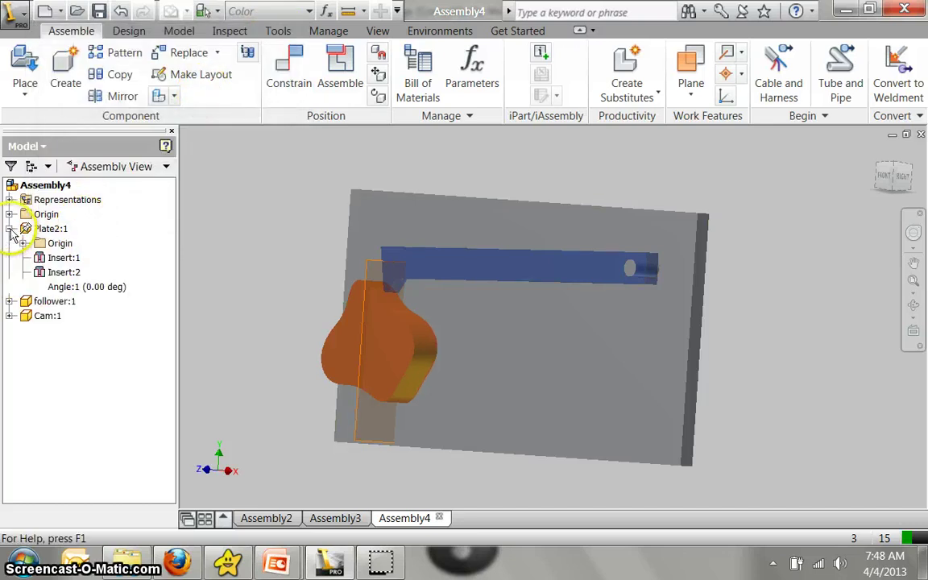
Step: Drive the cam's Angle:1 from 0 to 3600 deg, then switch to Assembly2
click(61, 286)
right_click(61, 288)
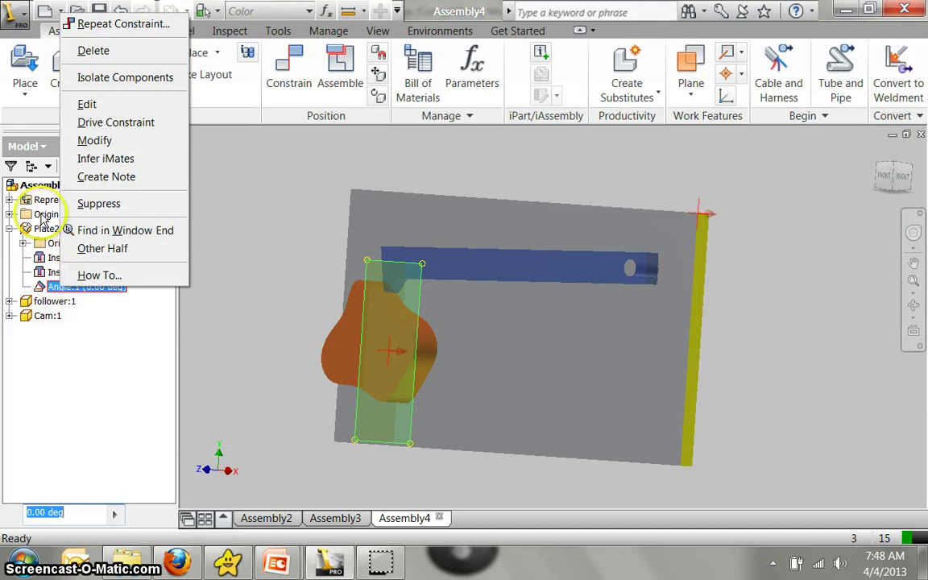
click(73, 122)
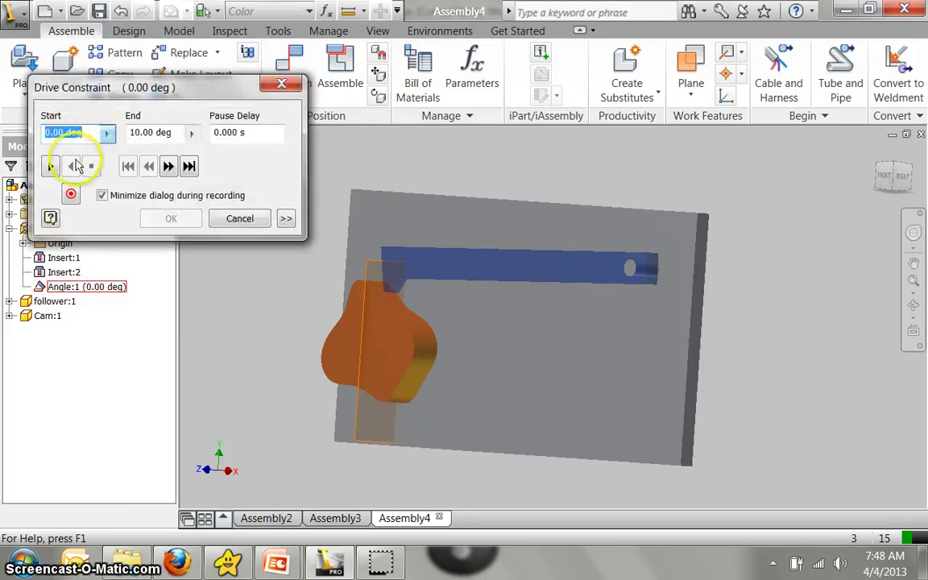
click(174, 135)
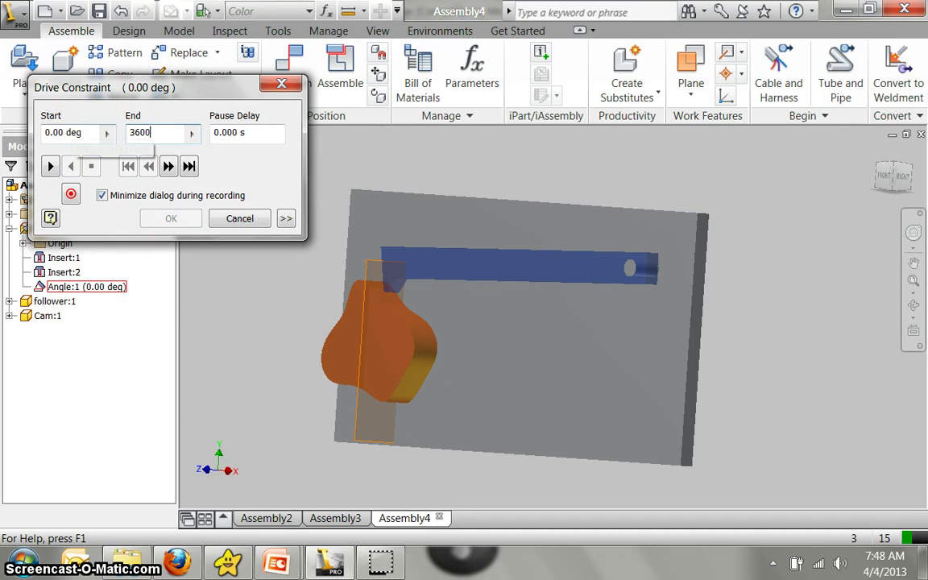
click(49, 165)
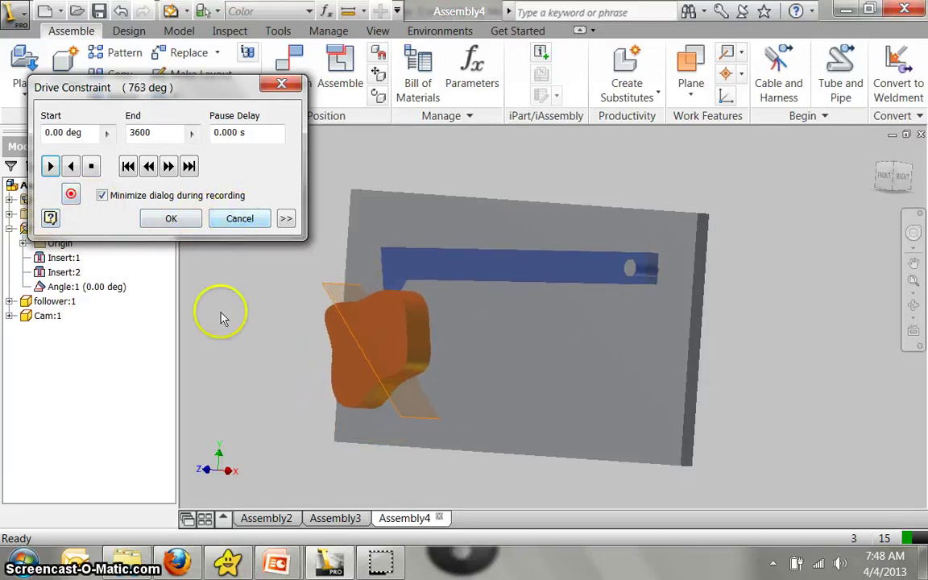
click(278, 520)
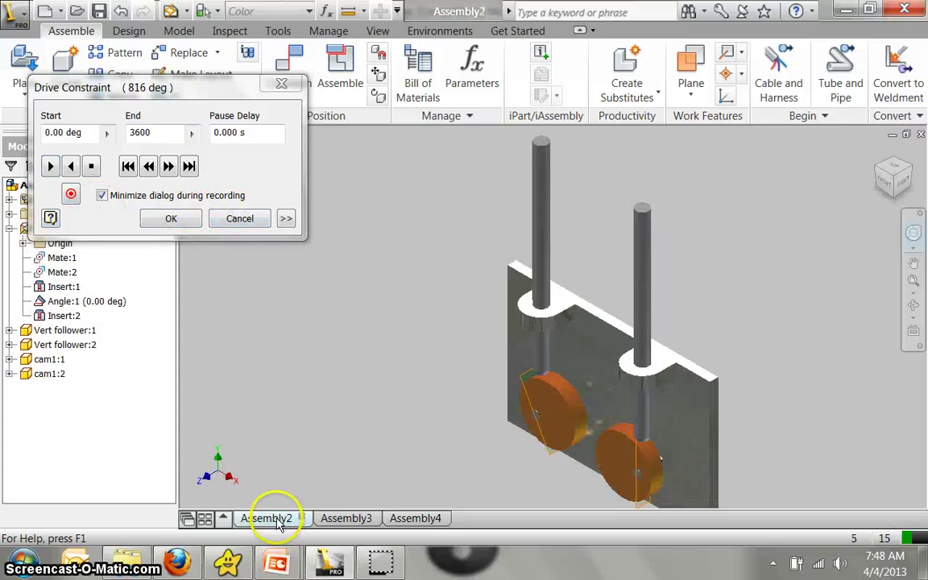
Step: Drag to rotate the Assembly2 cams, then reopen the Motion Constraint Steps presentation from the transition files folder
click(239, 218)
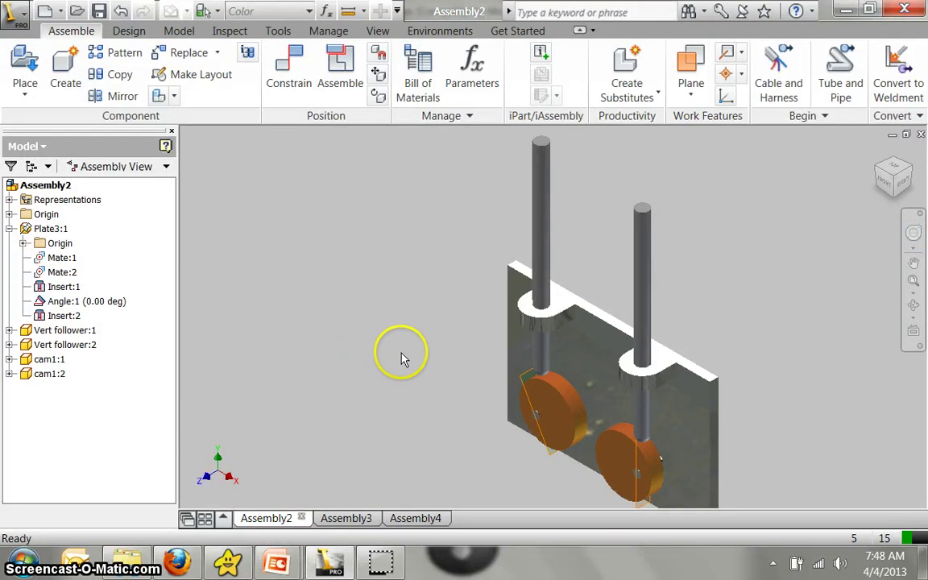
drag(606, 433, 550, 403)
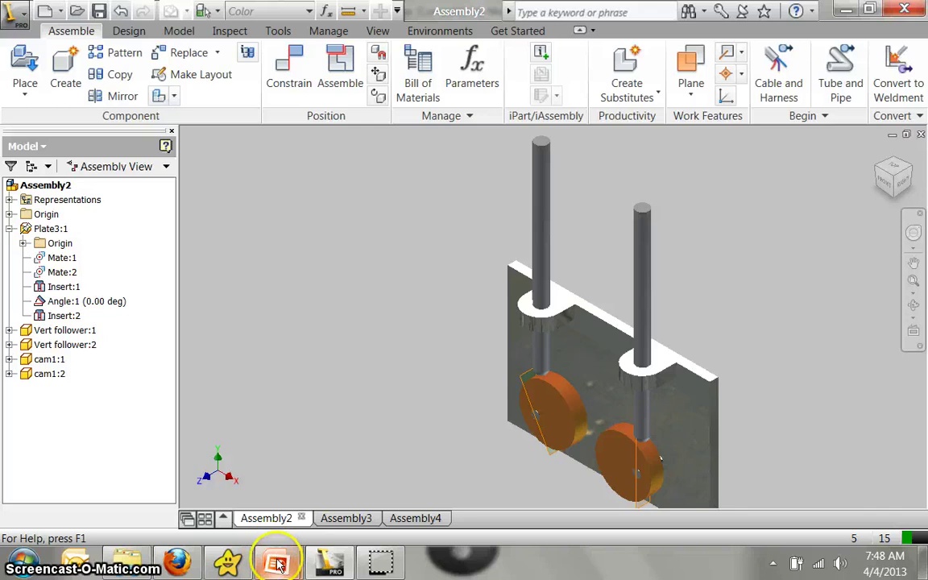
mouse_move(143, 557)
click(193, 441)
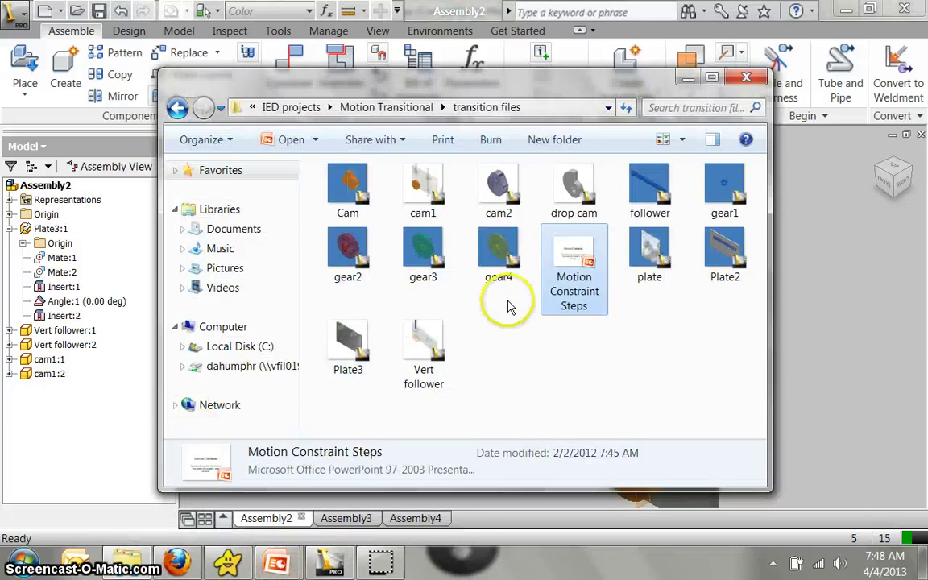
double_click(570, 265)
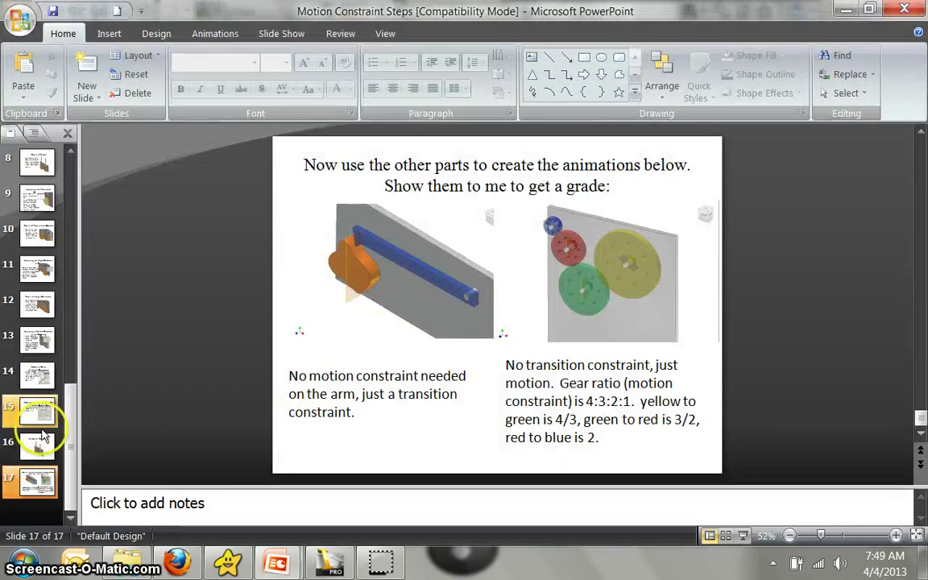
Step: Page through the slides from 2 to 17, then return to slide 9, Applying the Transitional Constraint
drag(68, 370, 63, 161)
click(36, 197)
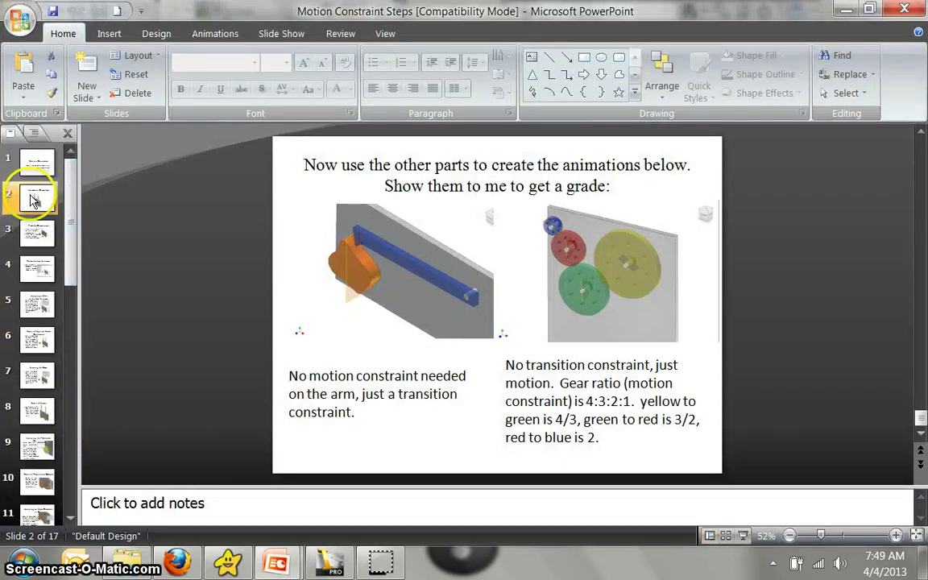
key(Down)
key(Down)
key(Down)
key(Down)
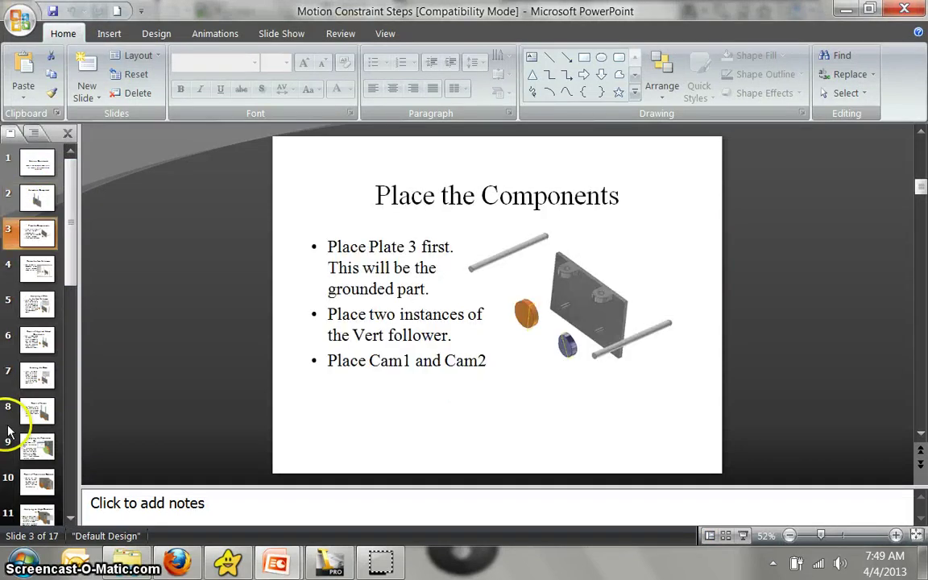
key(Down)
key(Down)
key(Down)
key(Down)
key(Down)
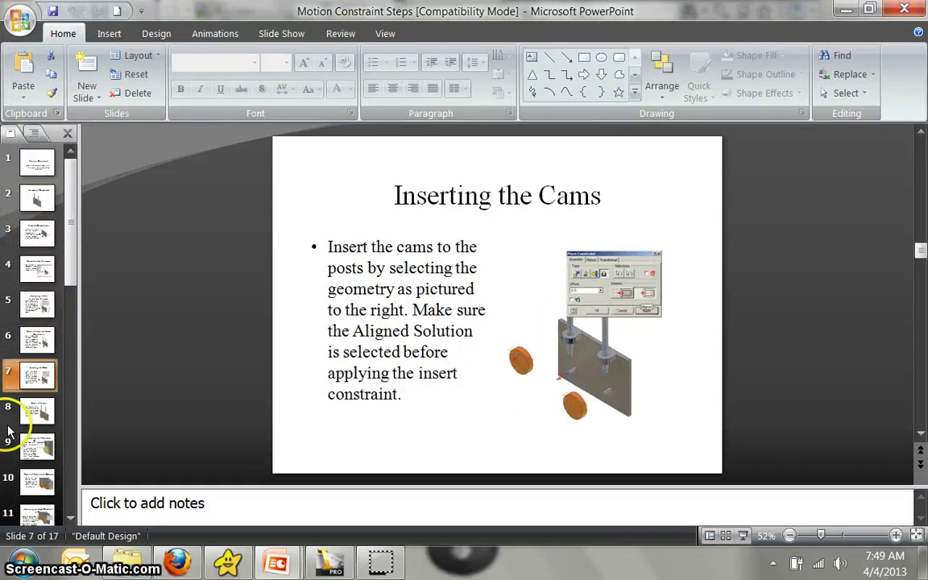
key(Down)
key(Down)
key(Down)
key(Down)
key(Down)
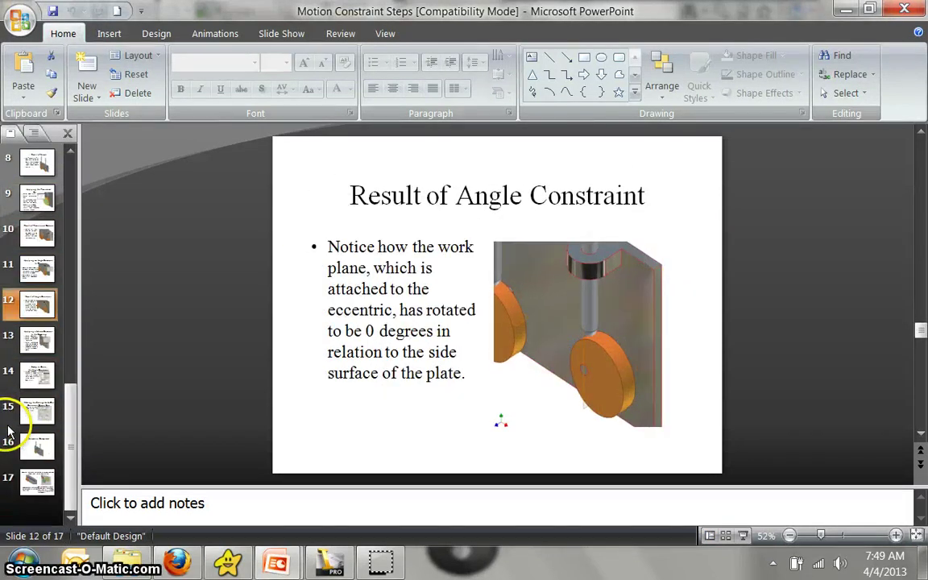
key(Down)
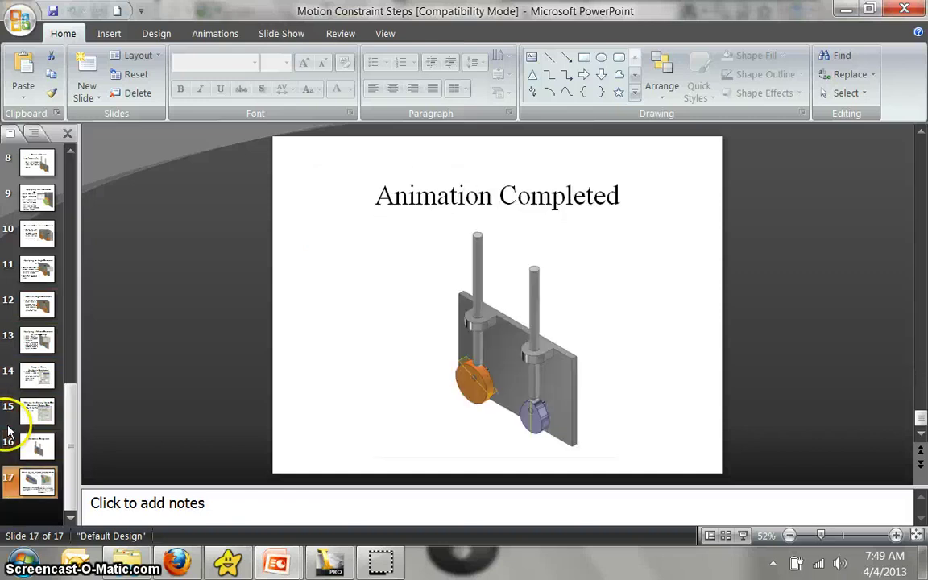
key(Down)
key(Up)
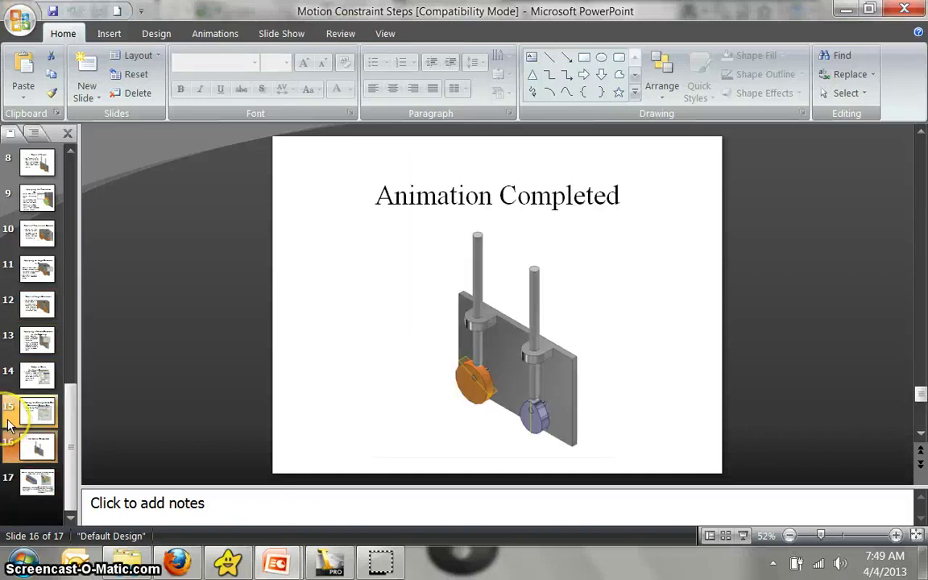
key(Up)
key(Up)
key(Up)
key(Up)
key(Up)
key(Up)
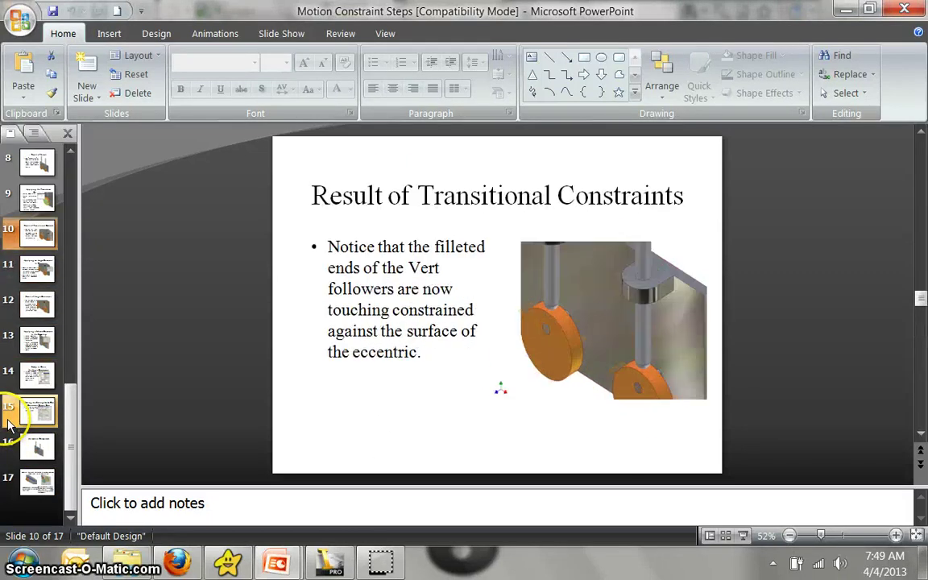
key(Up)
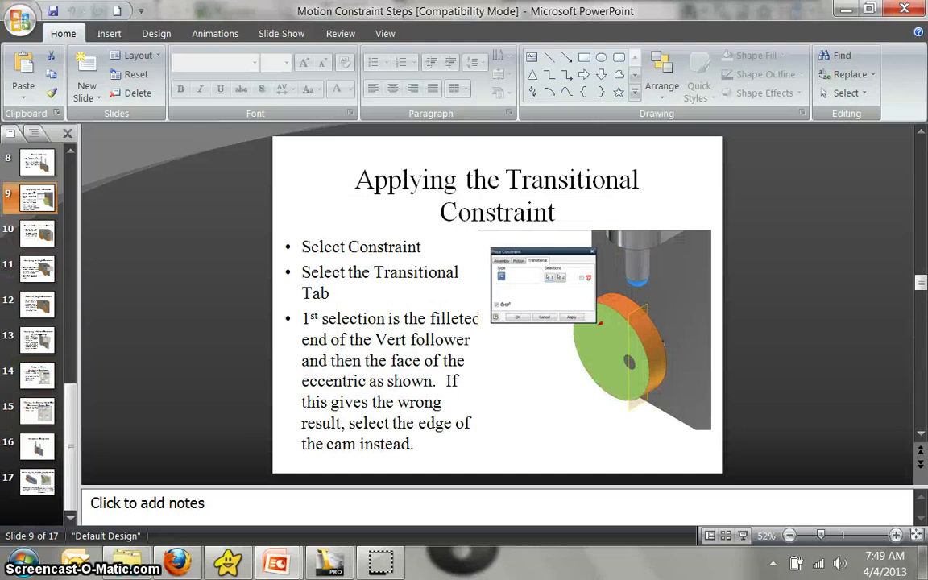